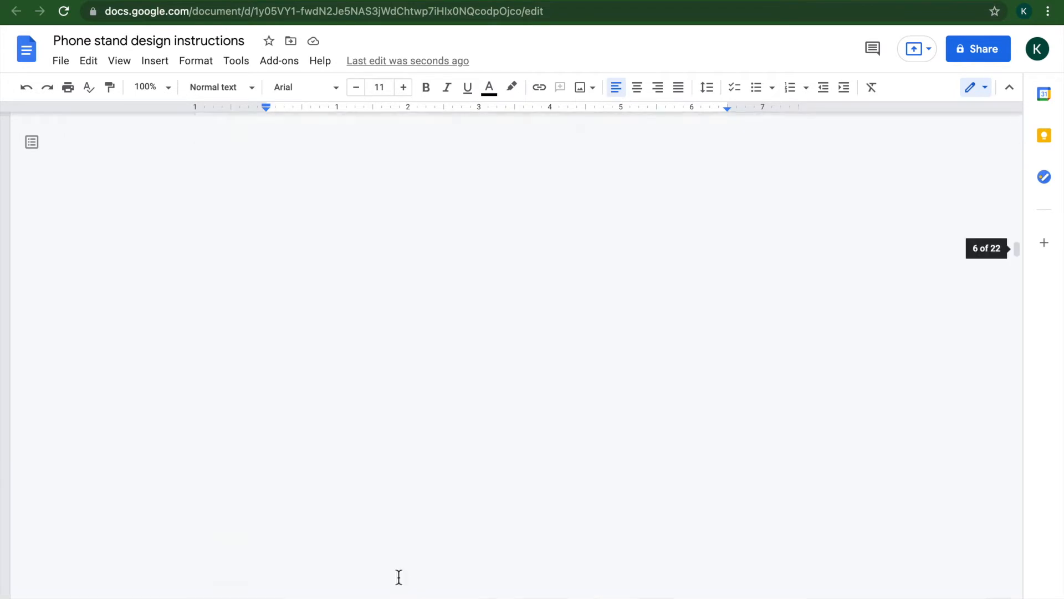
- Look through the phone stand design instructions, returning to the beginning and reading the first three instructions
scroll(399, 576, "up", 3)
scroll(399, 576, "up", 15)
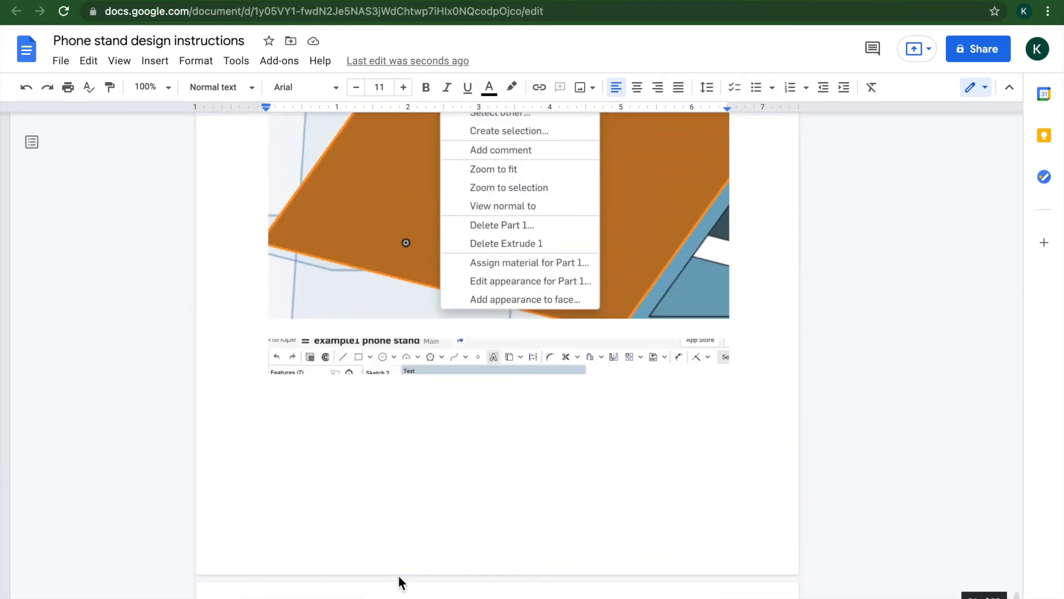
scroll(399, 577, "up", 7)
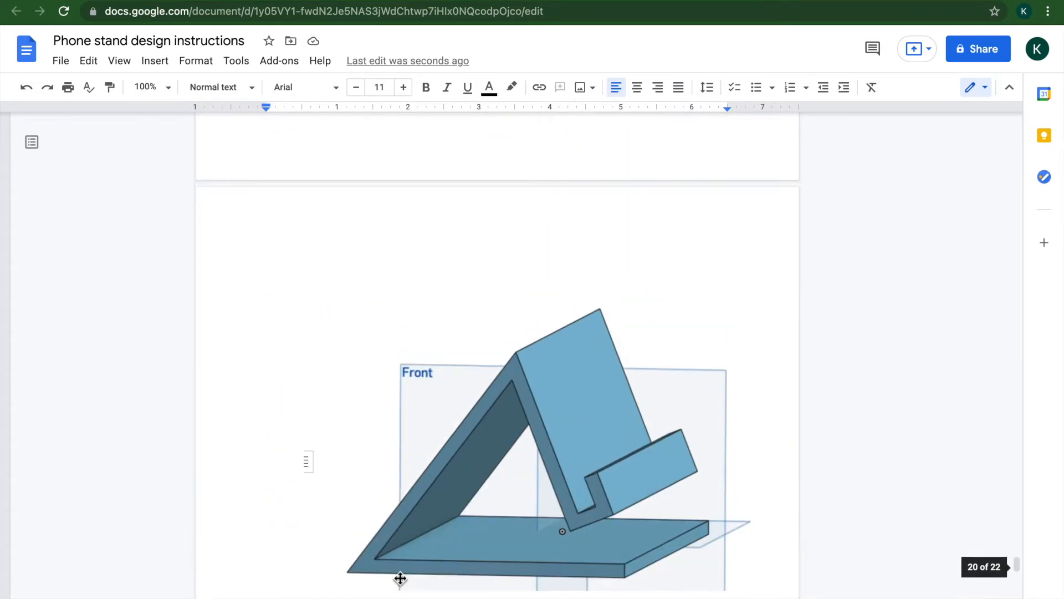
scroll(398, 577, "up", 20)
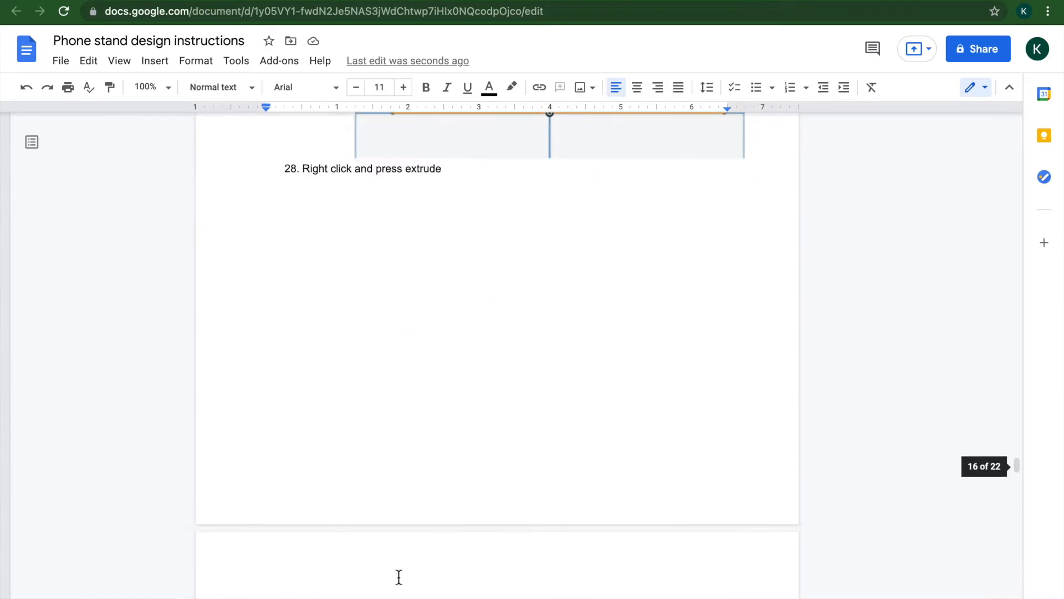
scroll(400, 578, "up", 20)
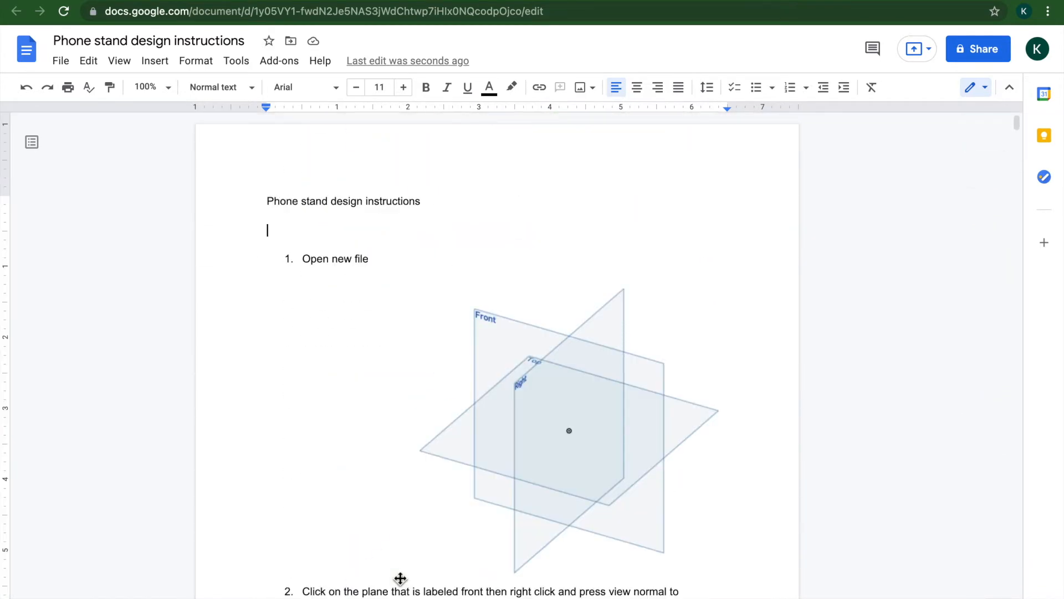
scroll(400, 578, "down", 1)
mouse_move(216, 597)
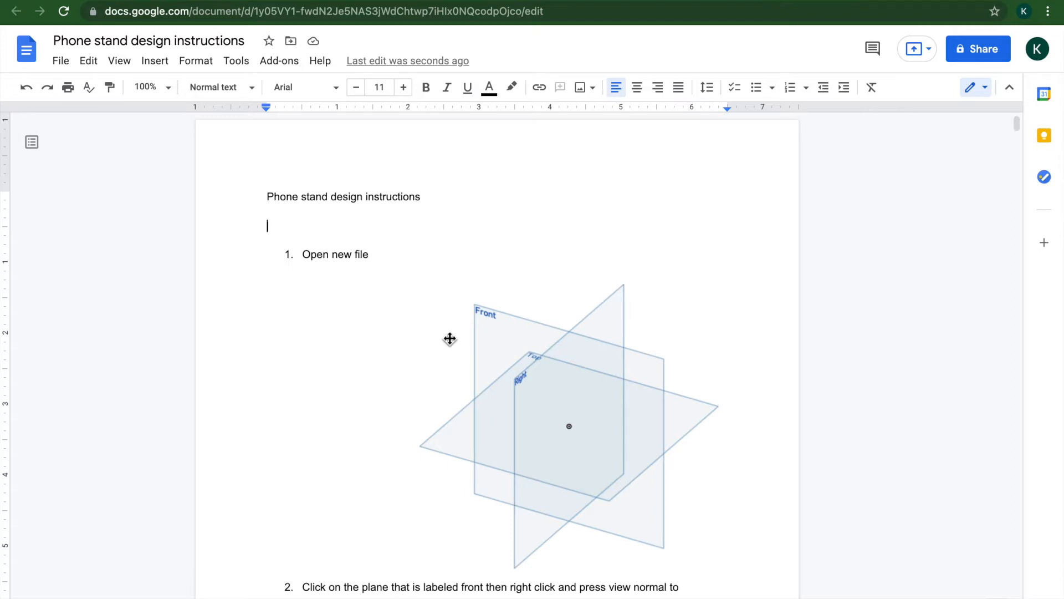
scroll(450, 338, "up", 1)
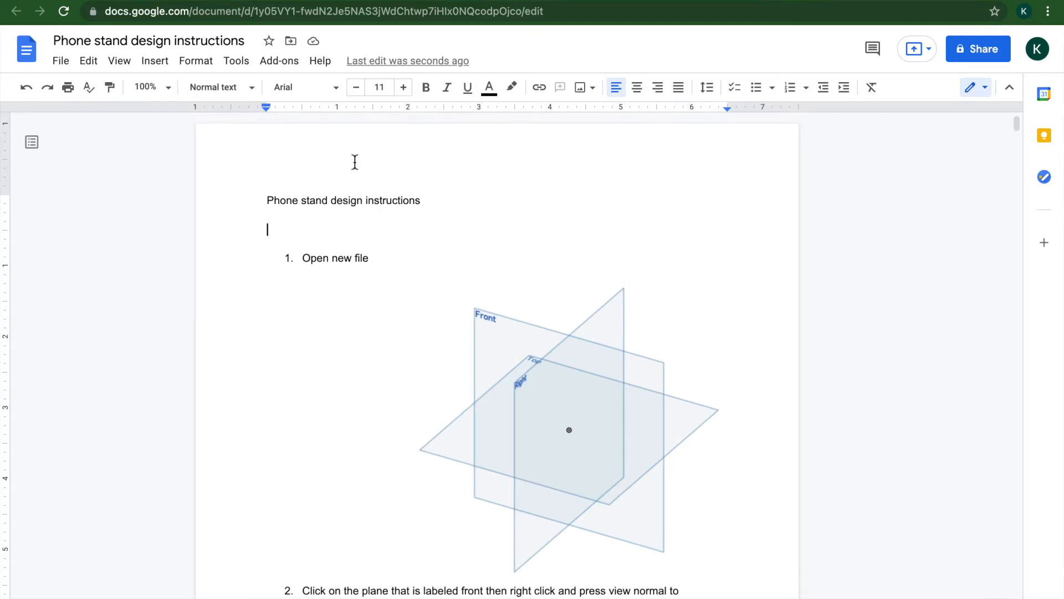
scroll(399, 177, "down", 1)
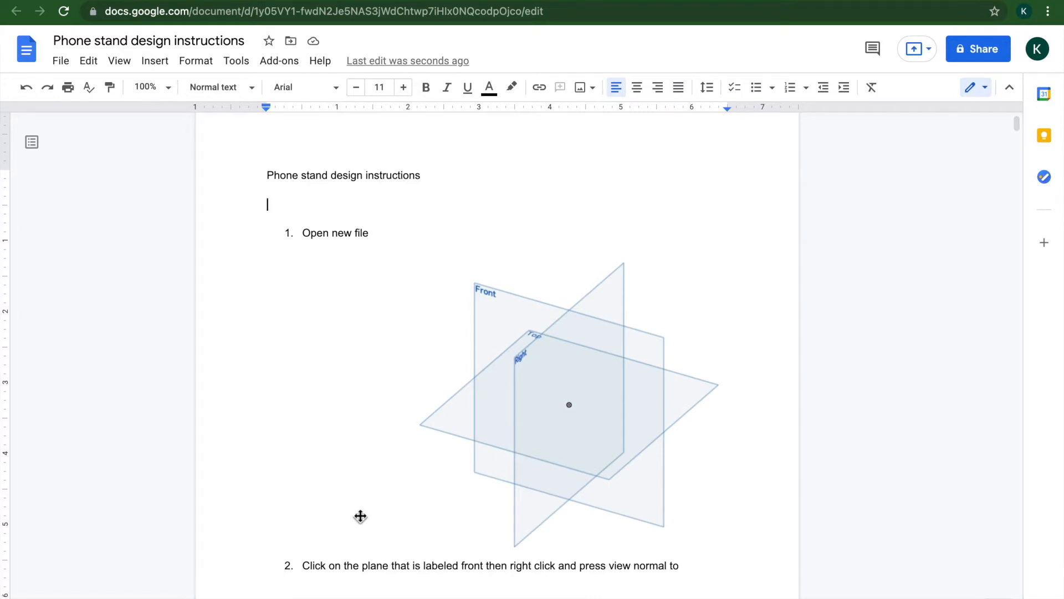
scroll(354, 524, "down", 1)
scroll(348, 536, "down", 1)
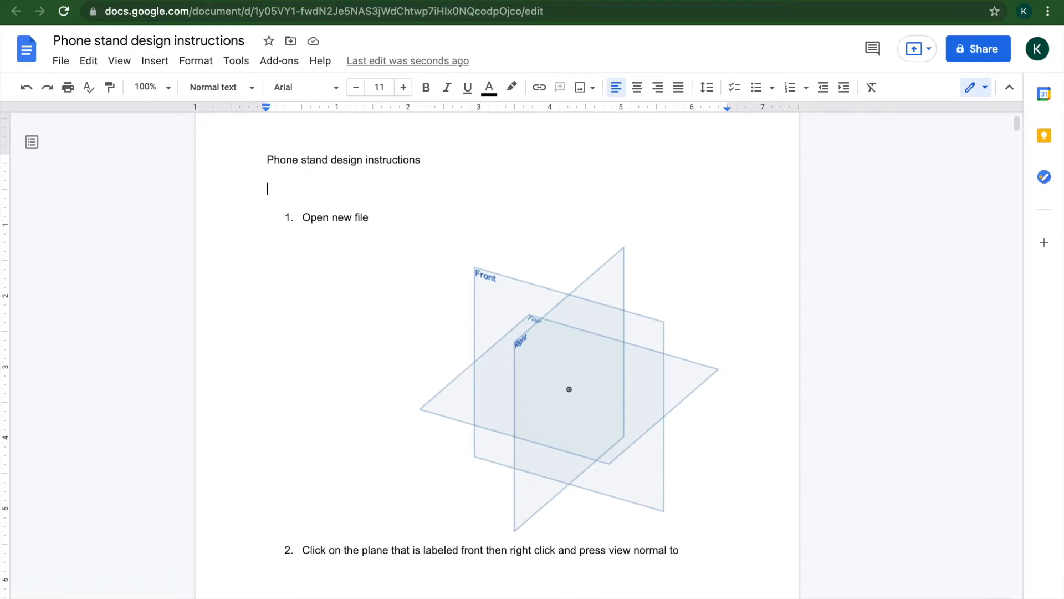
scroll(355, 338, "down", 5)
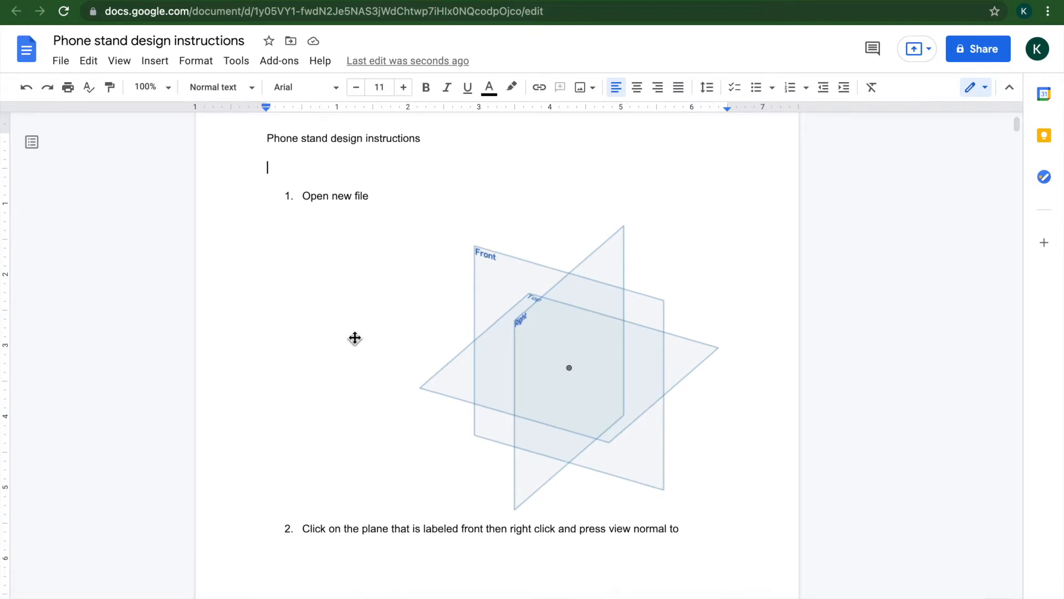
scroll(354, 337, "down", 4)
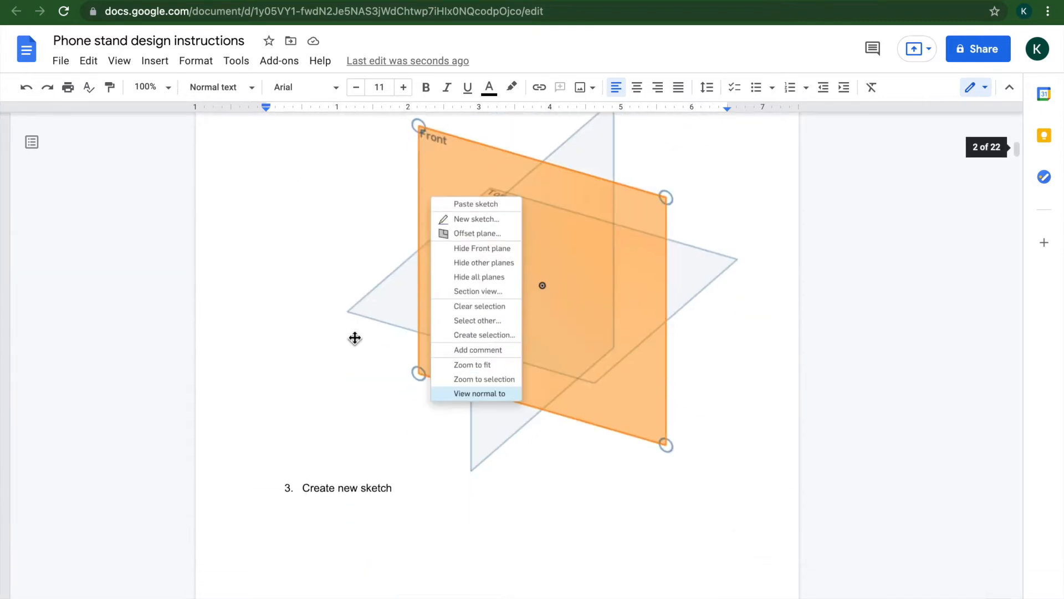
scroll(354, 338, "down", 2)
scroll(388, 366, "up", 20)
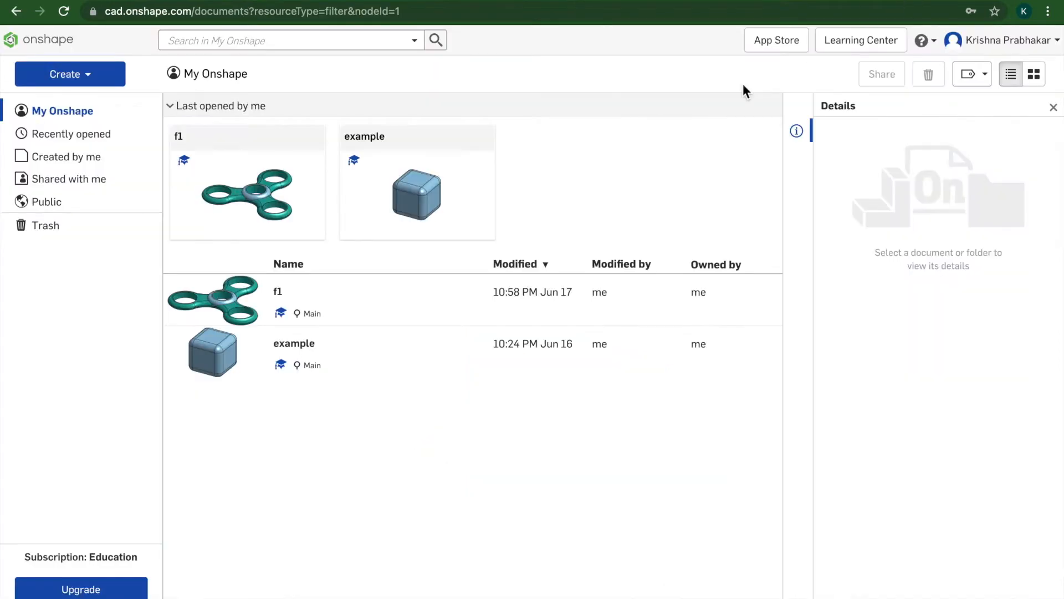
- Switch to Onshape and create a new document named "phone stand"
left_click(101, 75)
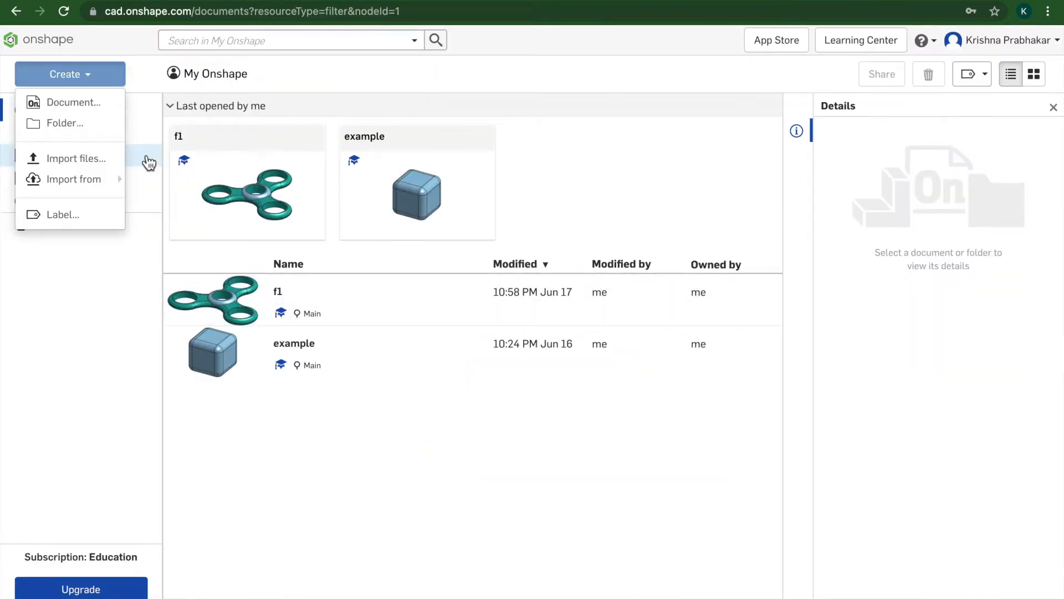
left_click(77, 103)
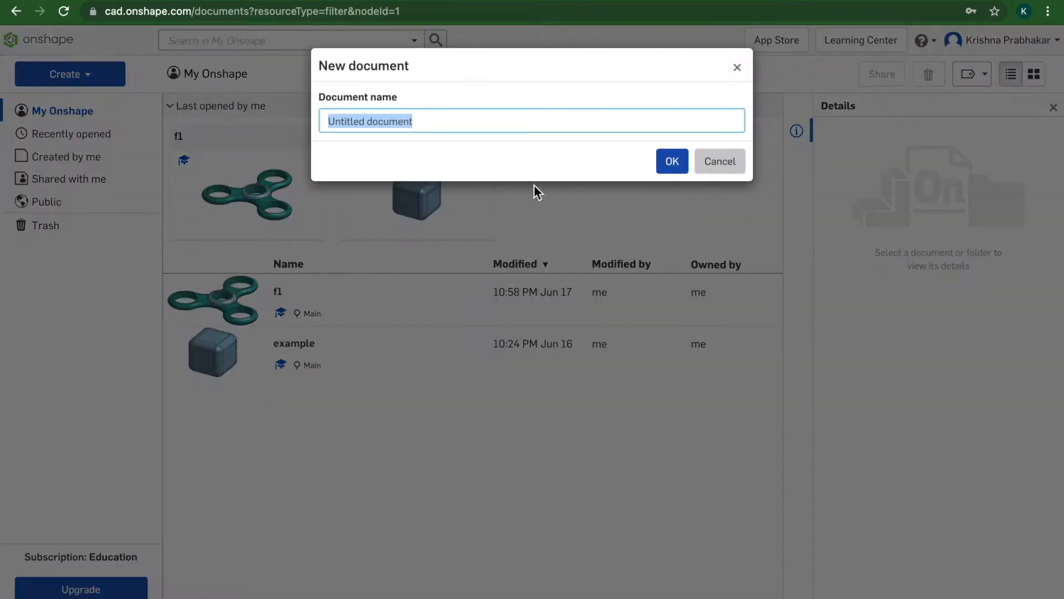
type("phone stand")
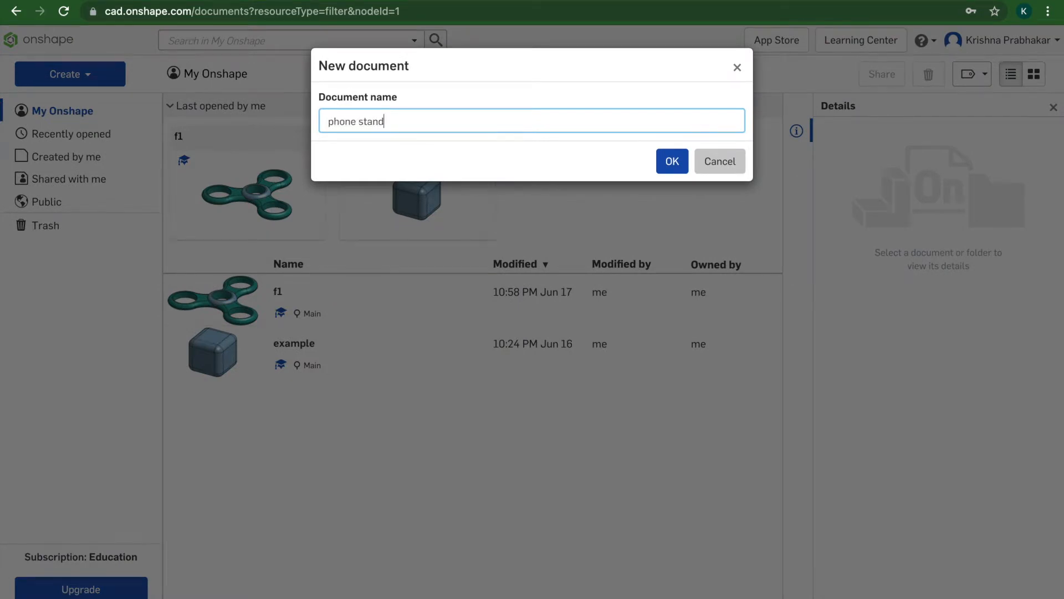
key("Return")
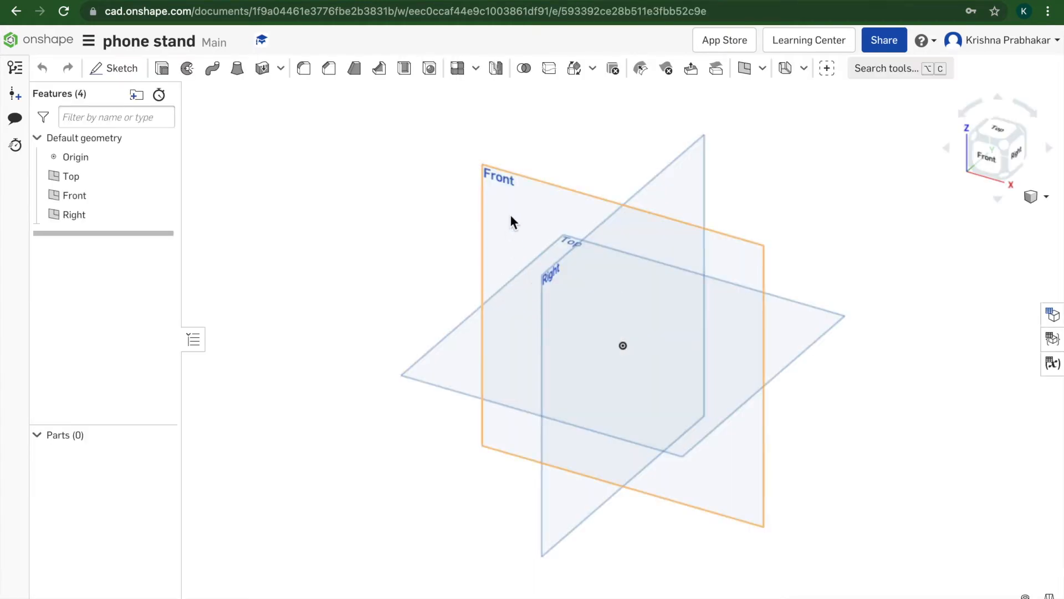
- Check instruction 2 in the Google Docs guide and orient the Onshape view normal to the Front plane
key("ctrl+Tab")
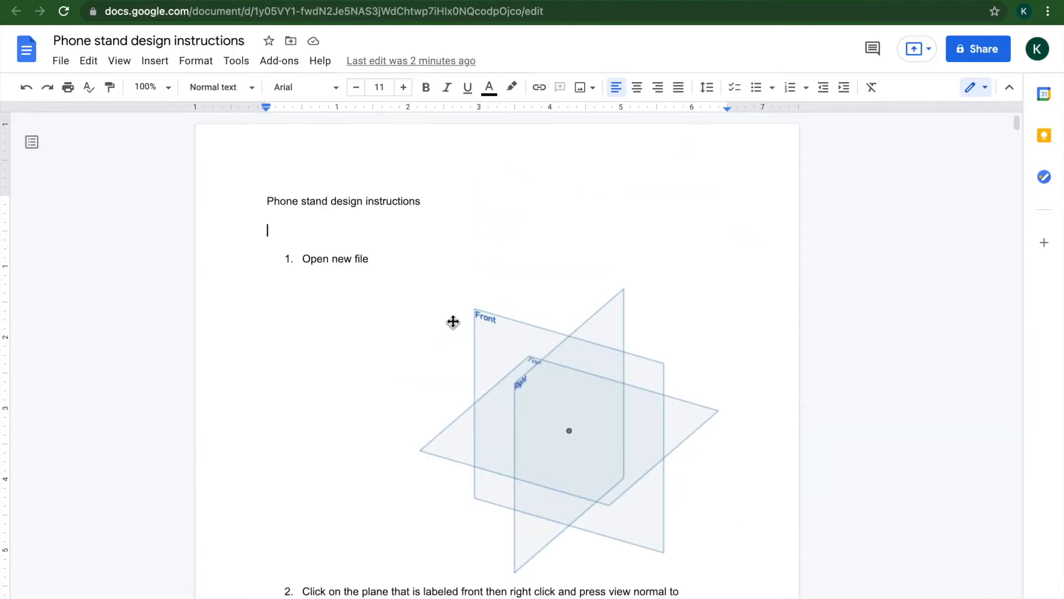
scroll(451, 321, "down", 5)
scroll(451, 321, "down", 8)
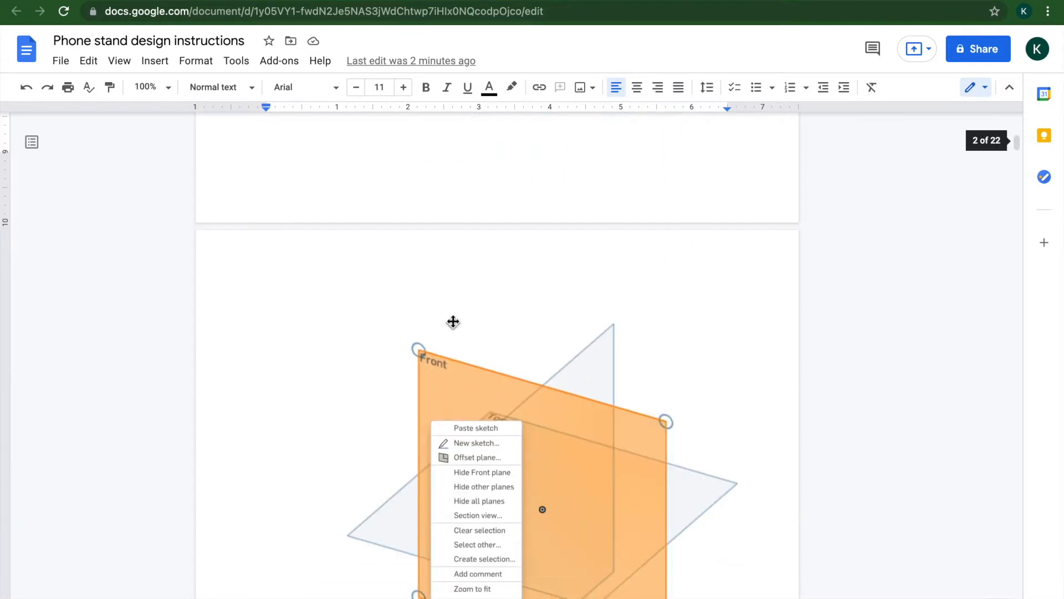
key("ctrl+Tab")
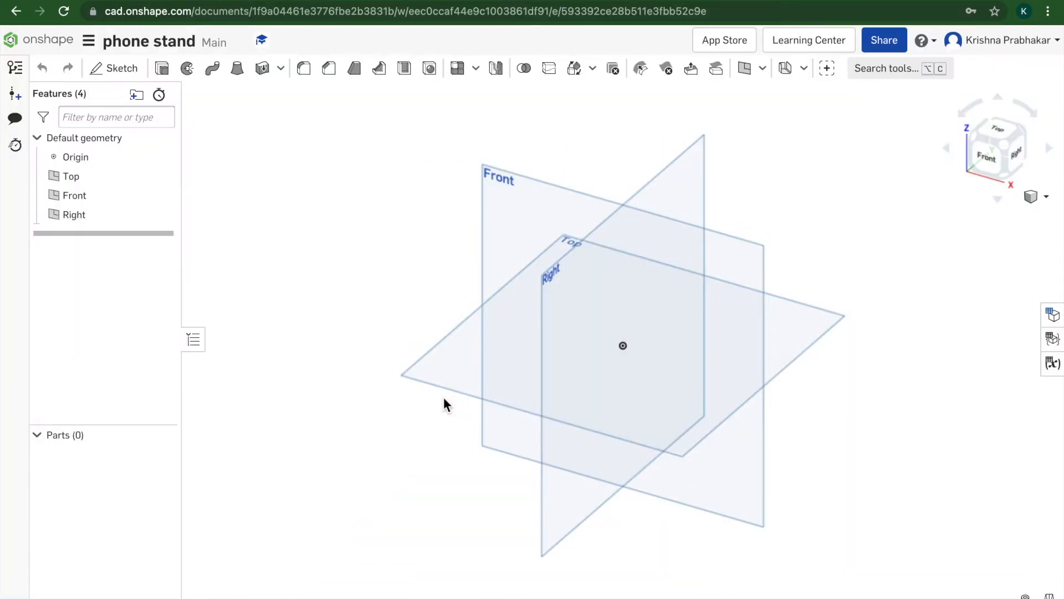
right_click(516, 216)
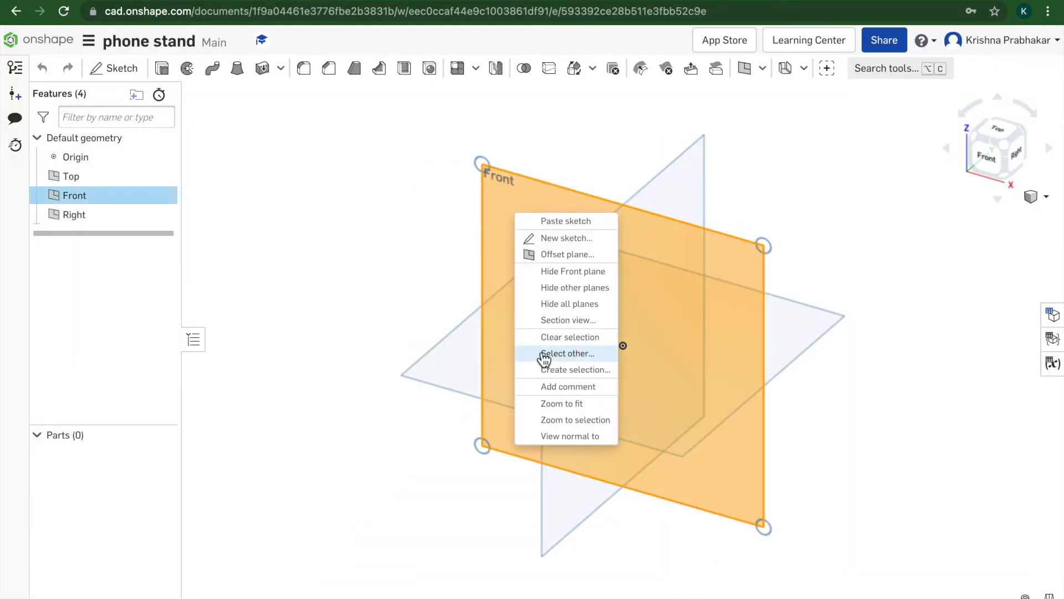
left_click(546, 431)
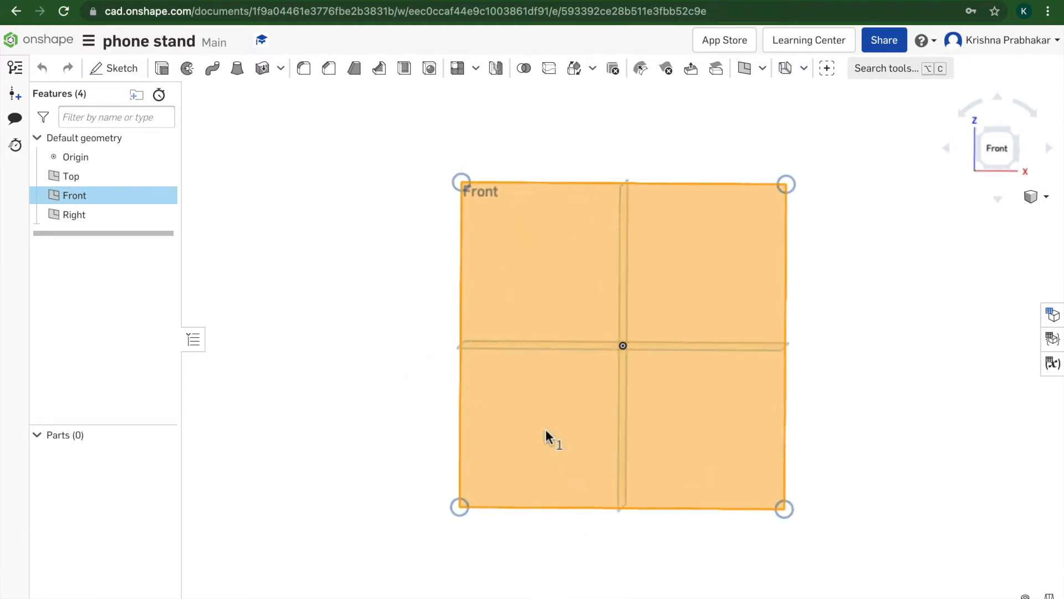
- Consult instructions 3 to 5 in the Google Docs guide and start a new sketch on the Front plane in Onshape
key("ctrl+Tab")
scroll(548, 432, "down", 15)
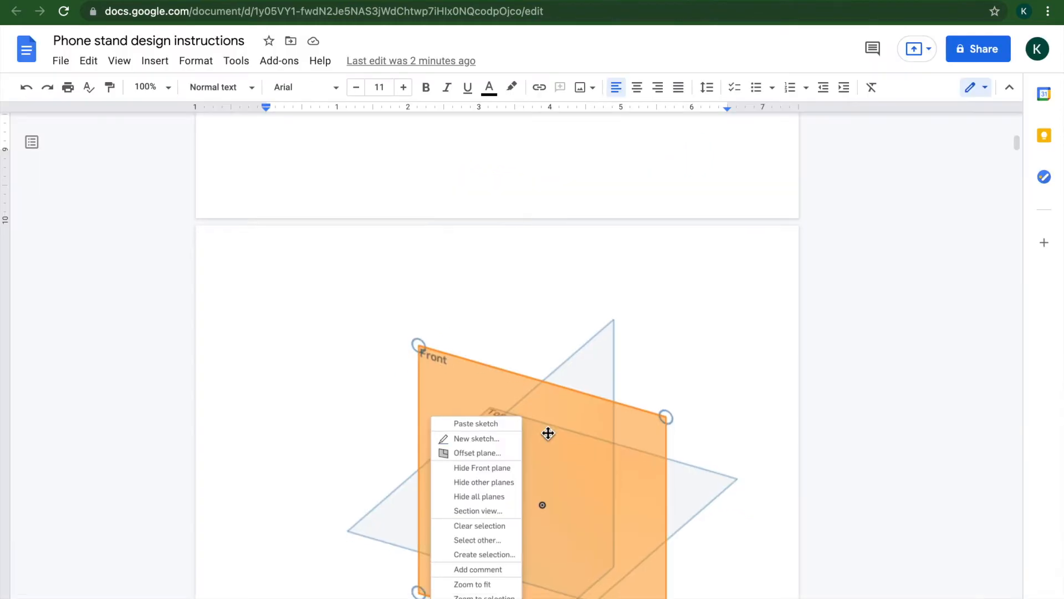
scroll(548, 433, "down", 5)
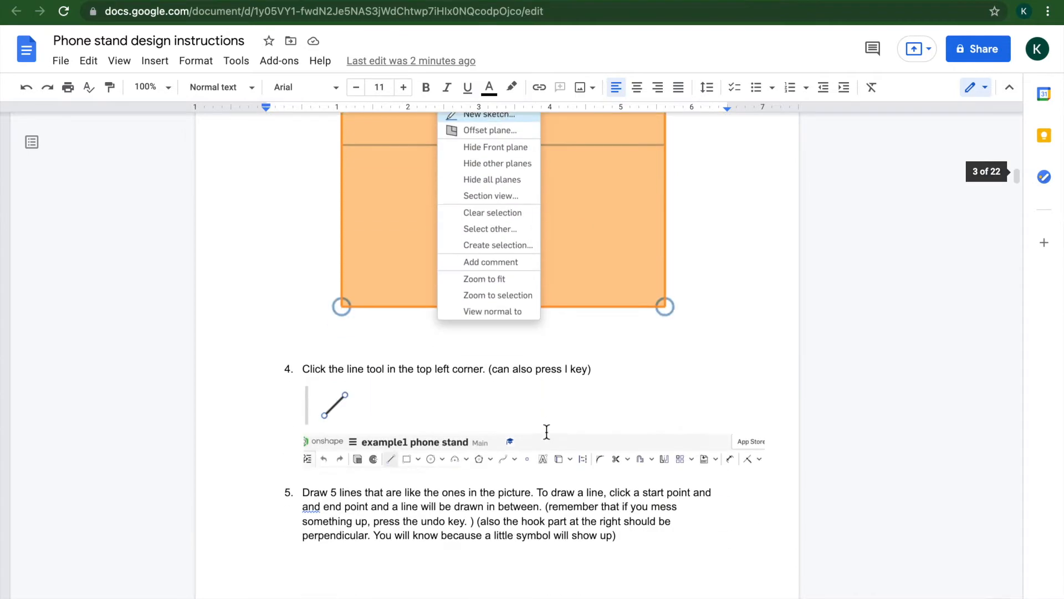
scroll(548, 433, "down", 13)
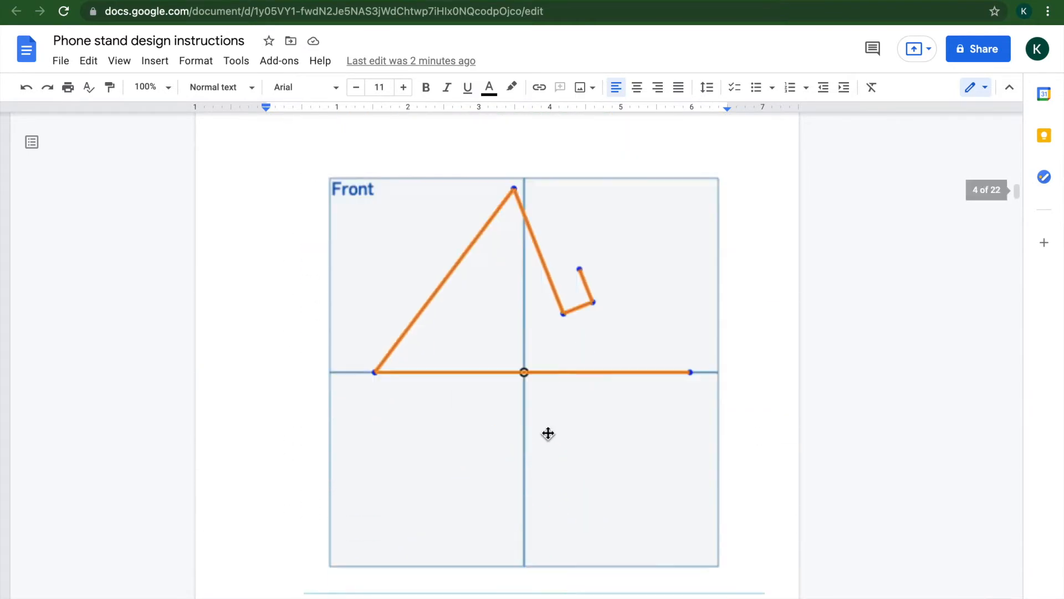
scroll(548, 432, "up", 4)
key("ctrl+shift+Tab")
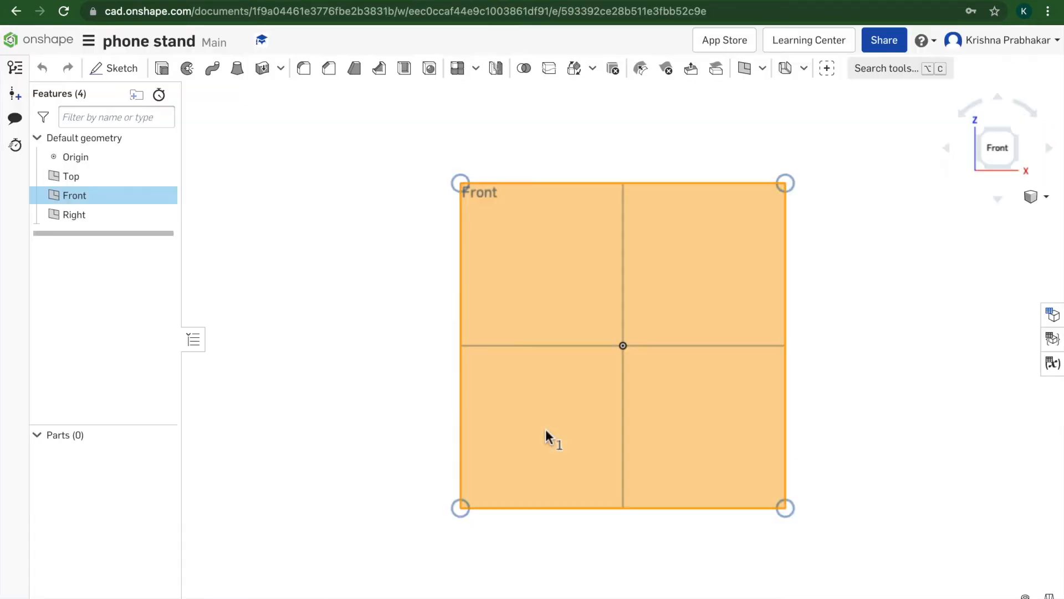
left_click(310, 191)
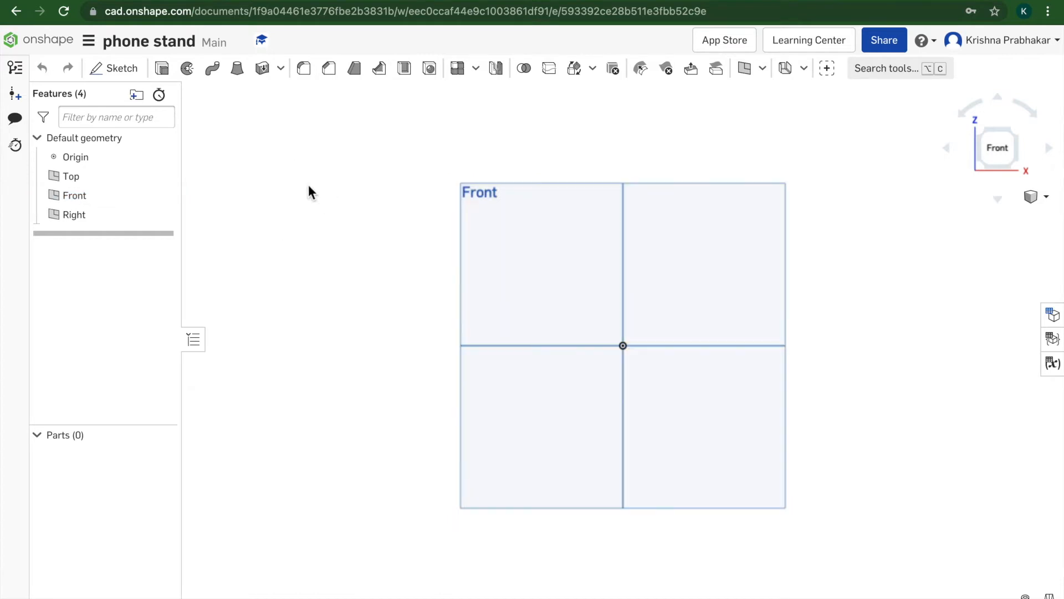
left_click(146, 70)
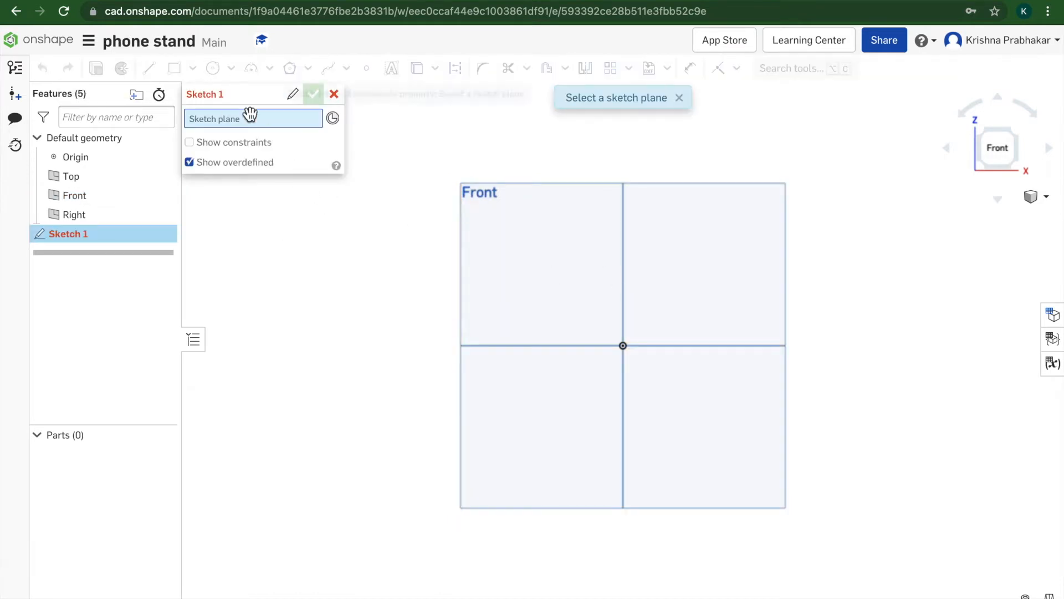
left_click(596, 317)
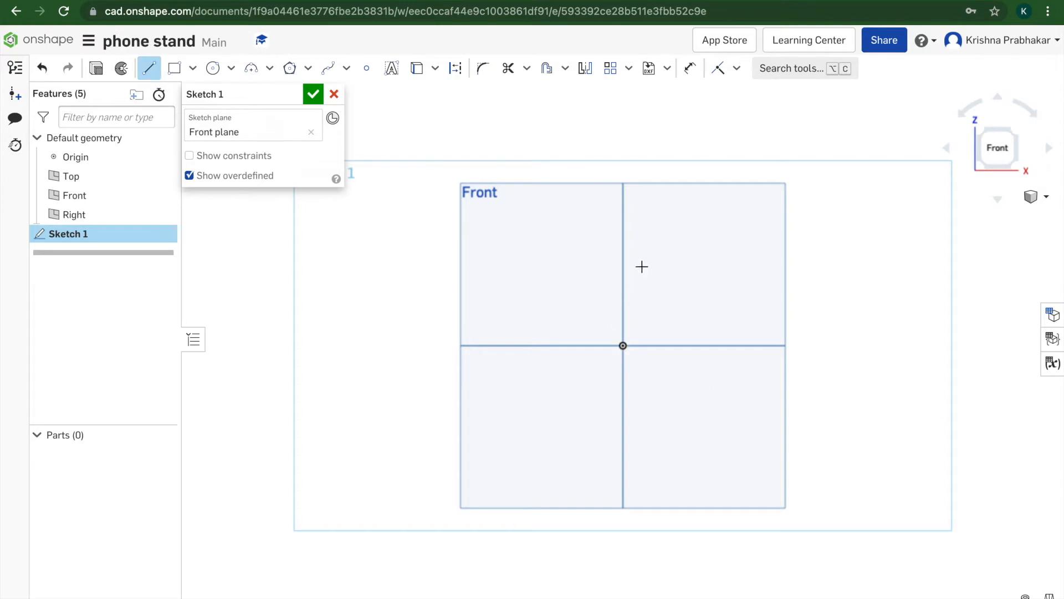
- Following the guide's picture, sketch a sloping line about 1.9 in long and a hook of two lines about 0.5 in each at its lower end
left_click_drag(640, 264, 717, 331)
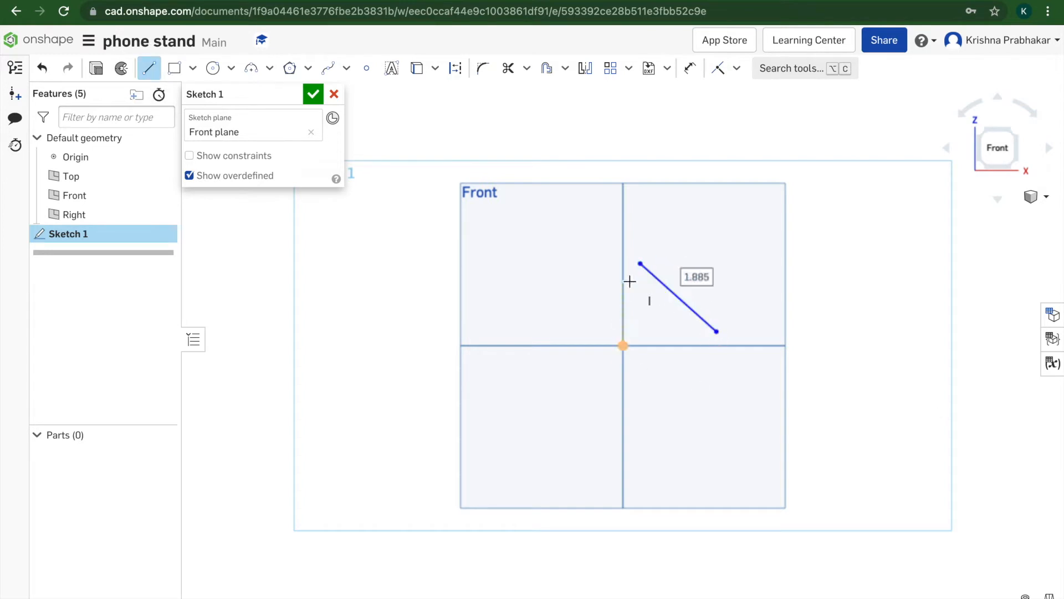
key("ctrl+Tab")
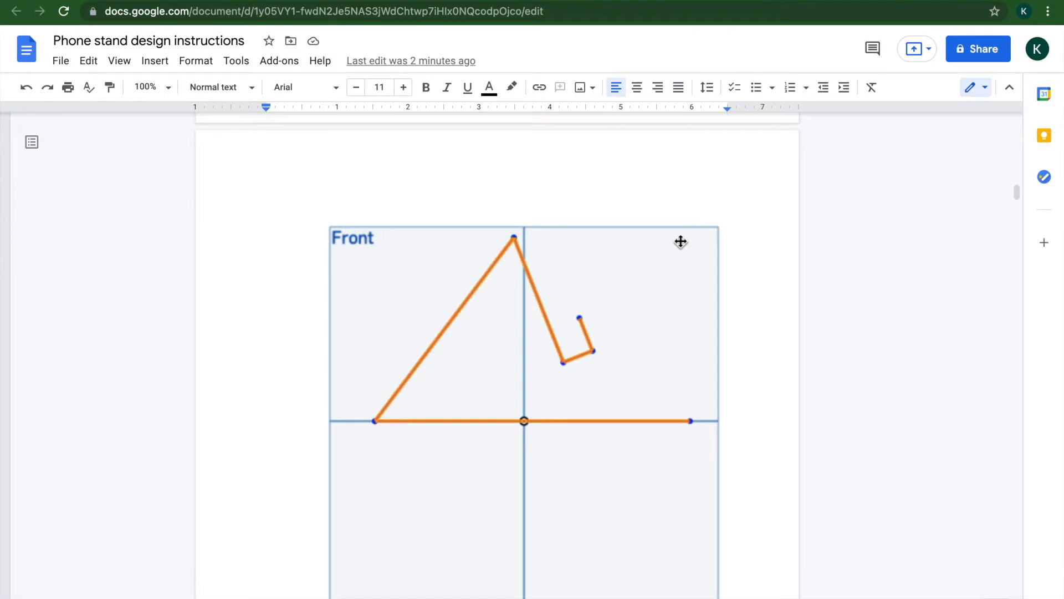
key("ctrl+shift+Tab")
left_click_drag(716, 331, 746, 326)
left_click(745, 325)
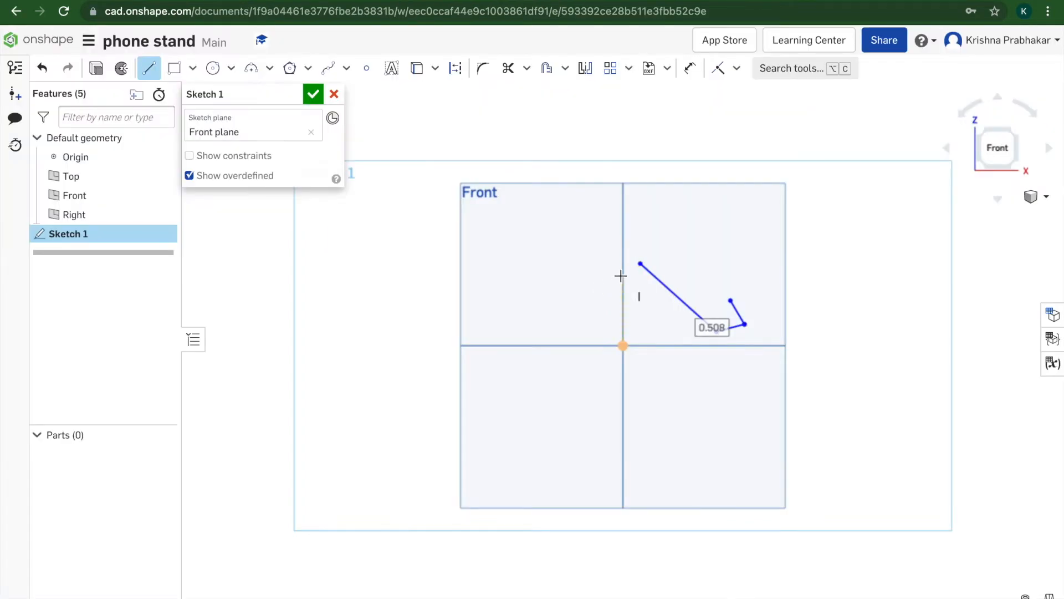
- Sketch a slanted leg about 2.7 in long down from the profile's peak and a horizontal base line about 3.5 in long
left_click(640, 264)
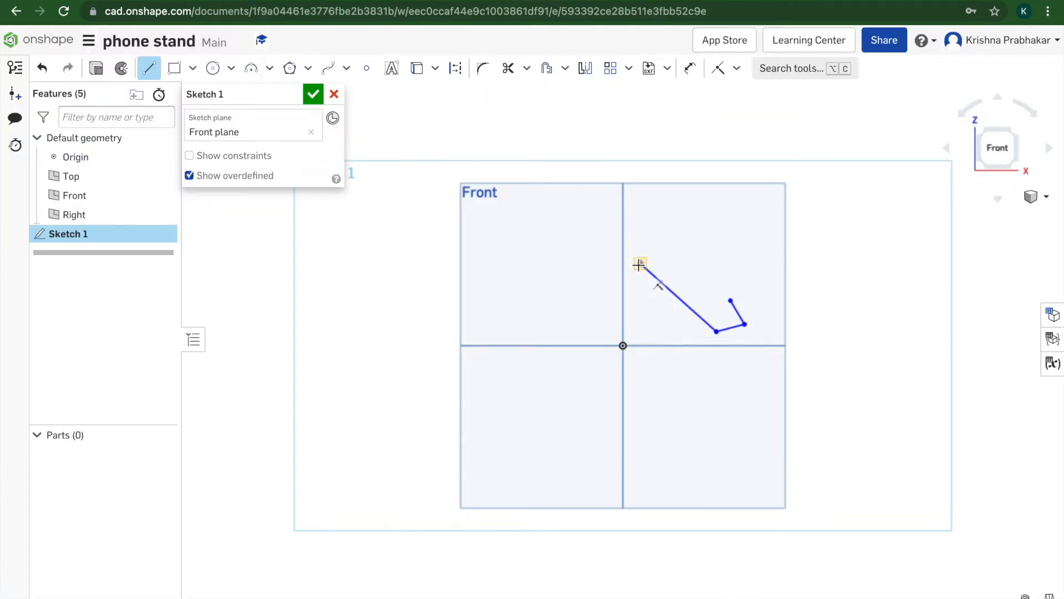
left_click(562, 388)
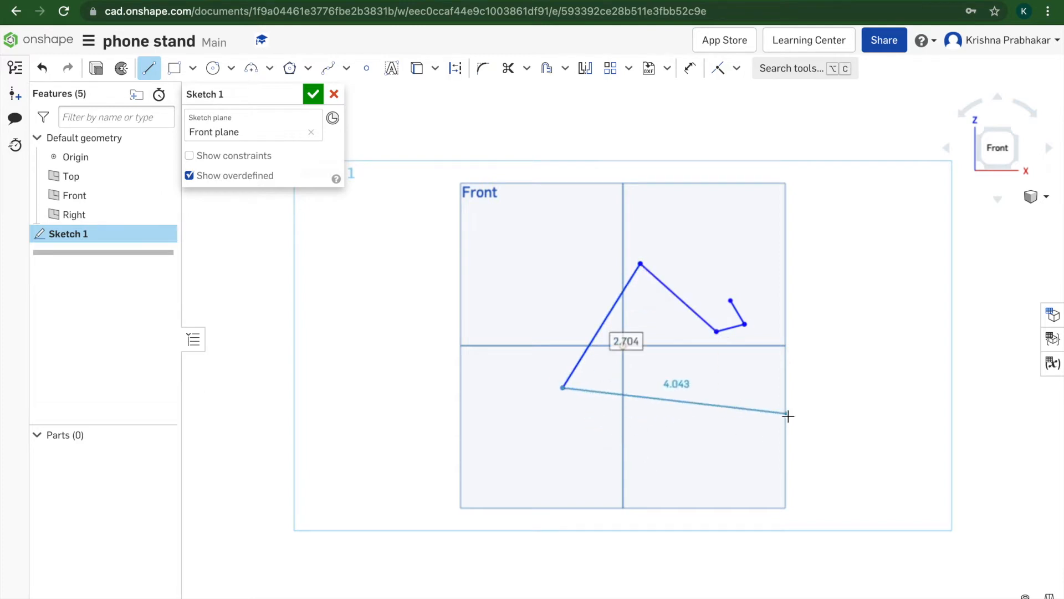
left_click(752, 388)
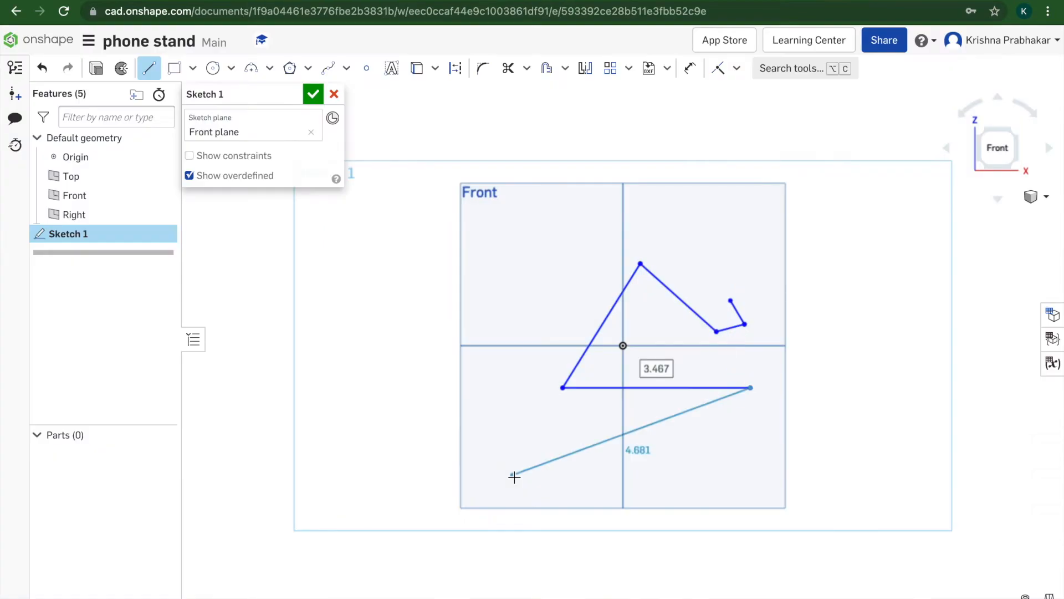
- Consult the profile picture and instructions 6 to 8 in the Google Docs guide
scroll(514, 477, "down", 1)
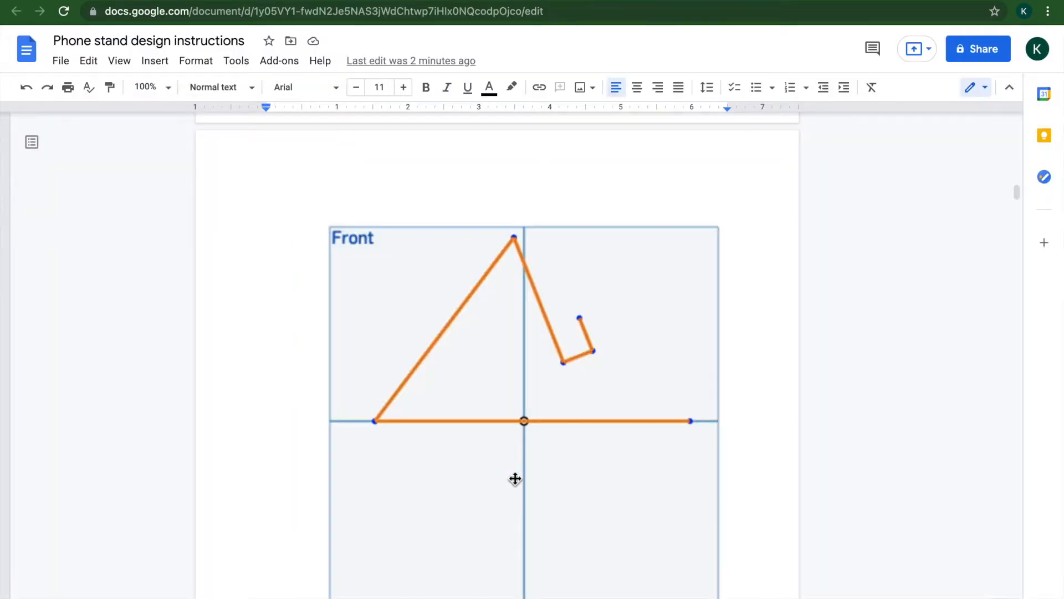
scroll(514, 477, "down", 5)
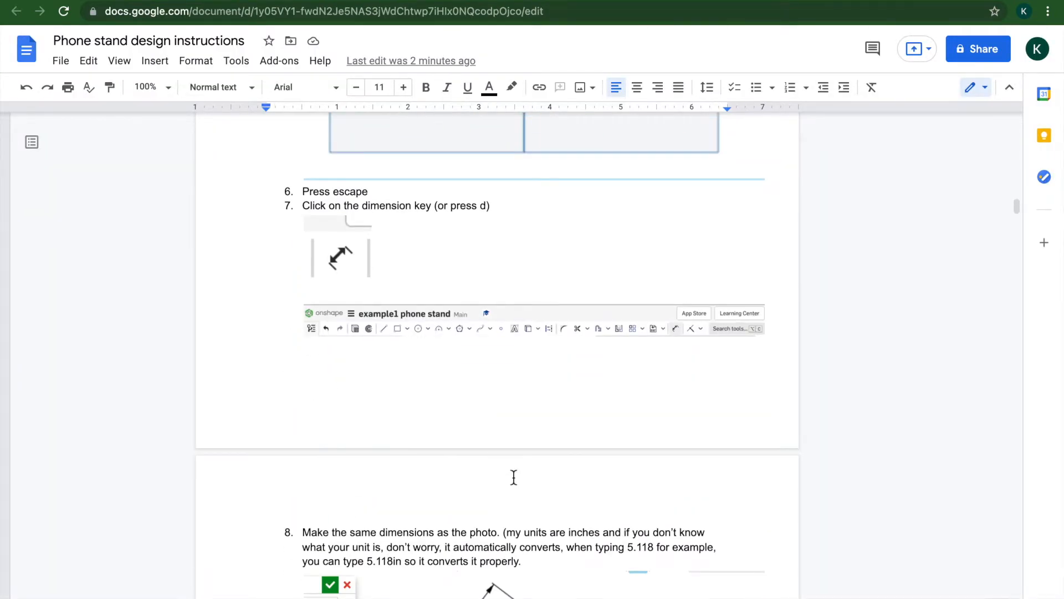
scroll(514, 477, "down", 3)
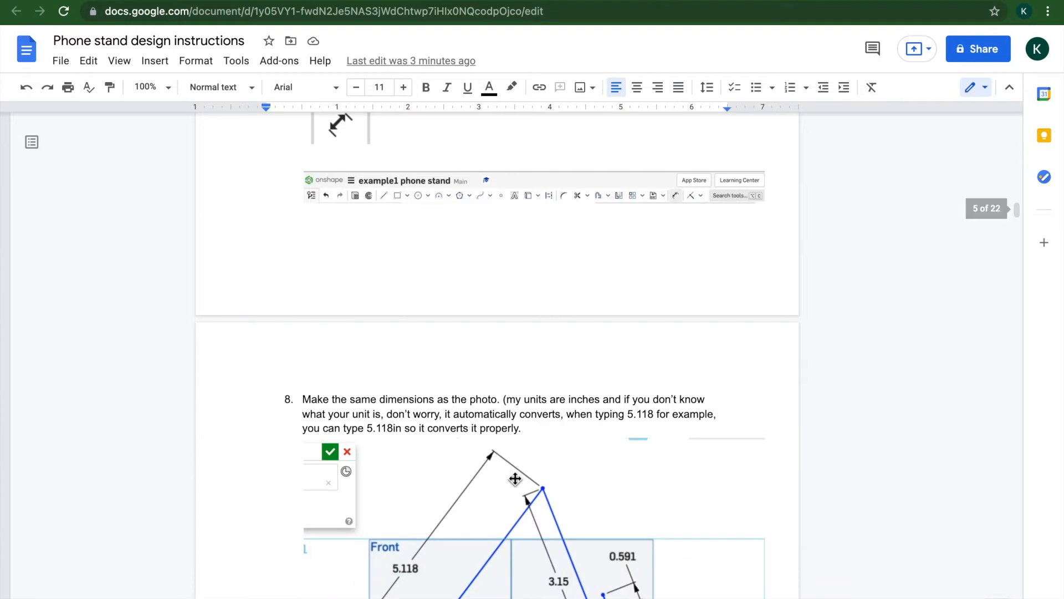
scroll(515, 478, "up", 15)
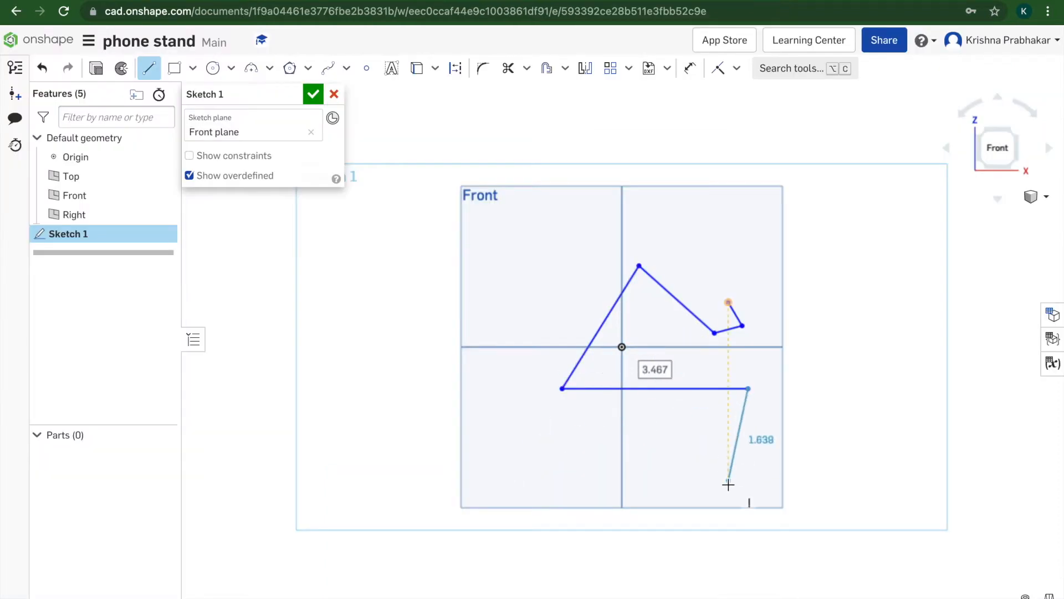
- Switch to Onshape and try to reshape the hook by moving its free end and its outer corner
key("Escape")
scroll(715, 333, "up", 3)
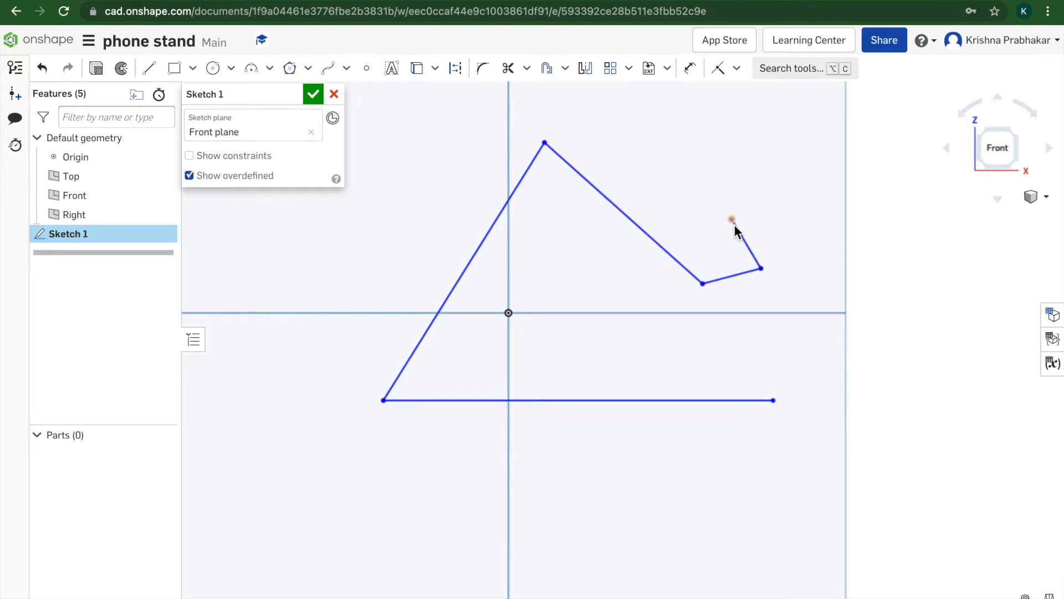
left_click_drag(731, 221, 716, 219)
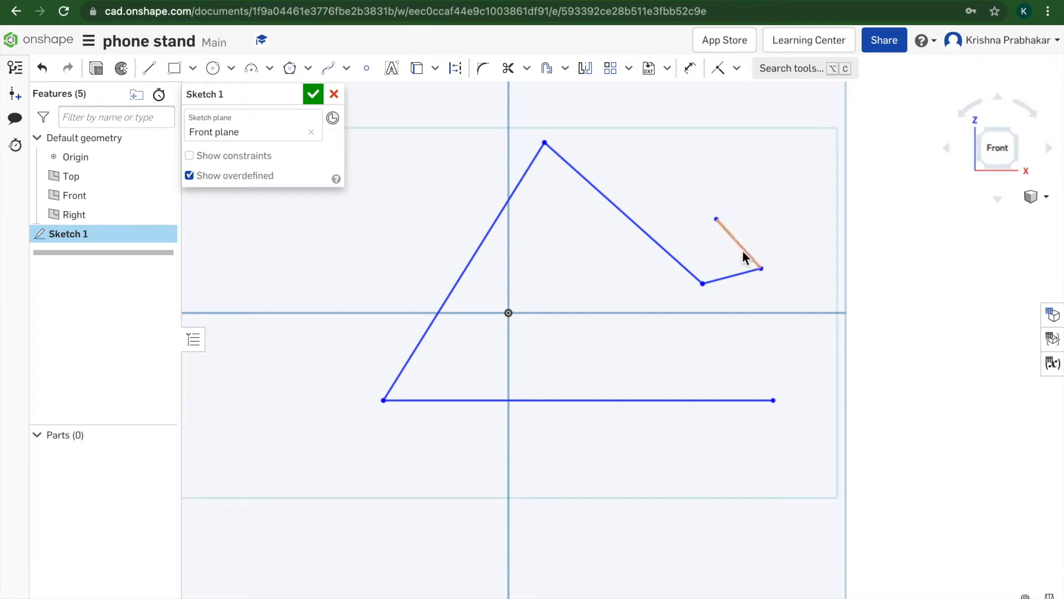
mouse_move(760, 269)
left_mouse_down()
mouse_move(743, 247)
mouse_move(757, 279)
mouse_move(760, 245)
mouse_move(729, 228)
mouse_move(705, 282)
mouse_move(757, 279)
mouse_move(757, 237)
mouse_move(762, 270)
mouse_move(744, 241)
left_mouse_up()
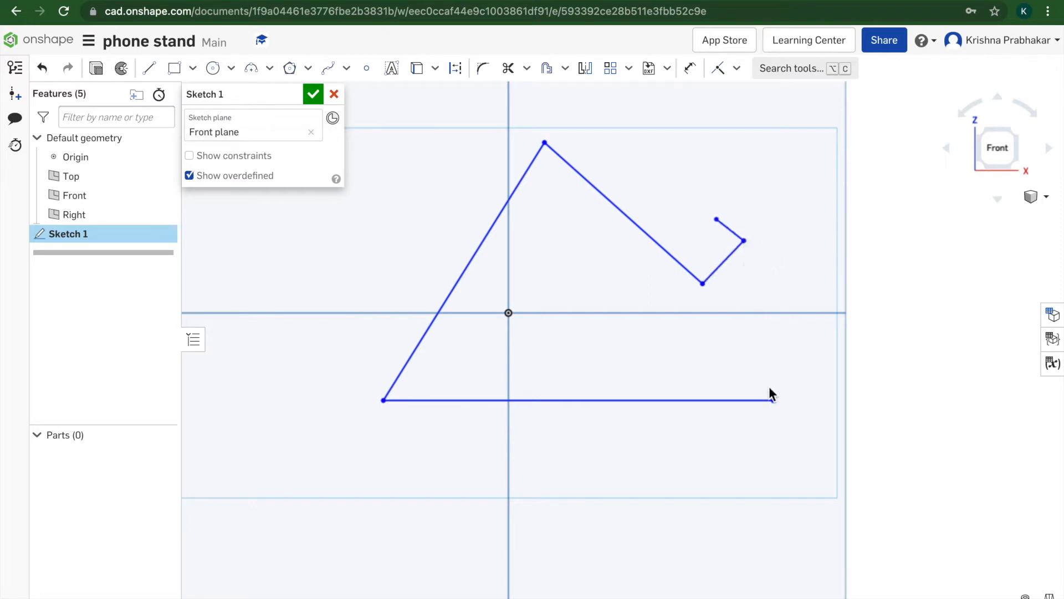
- Undo the hook adjustments and all five lines of the profile
key("super+z")
key("super+z")
key("super+z")
key("super+z")
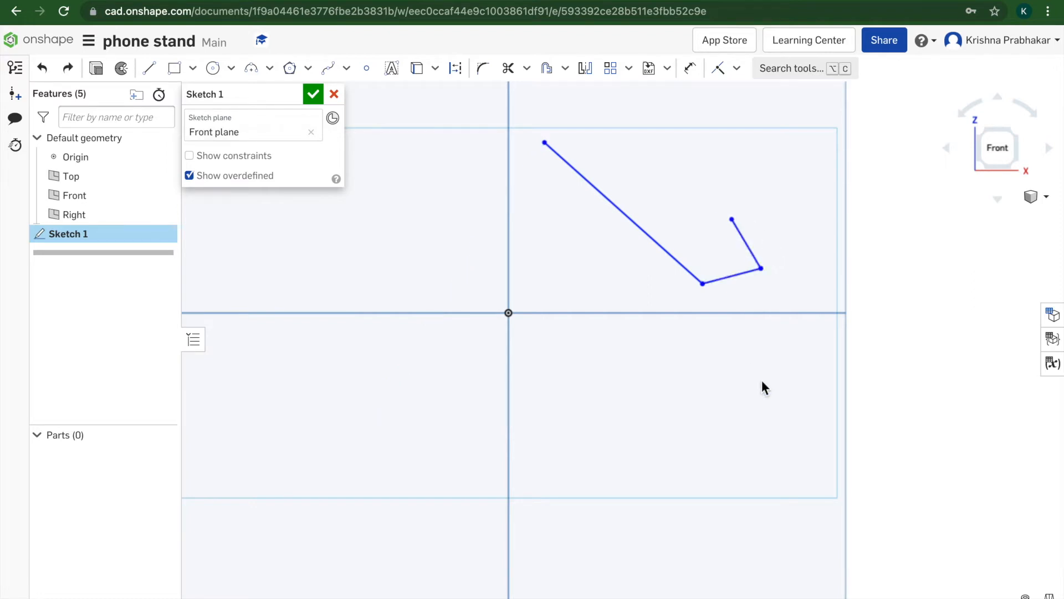
key("super+z")
key("super+z")
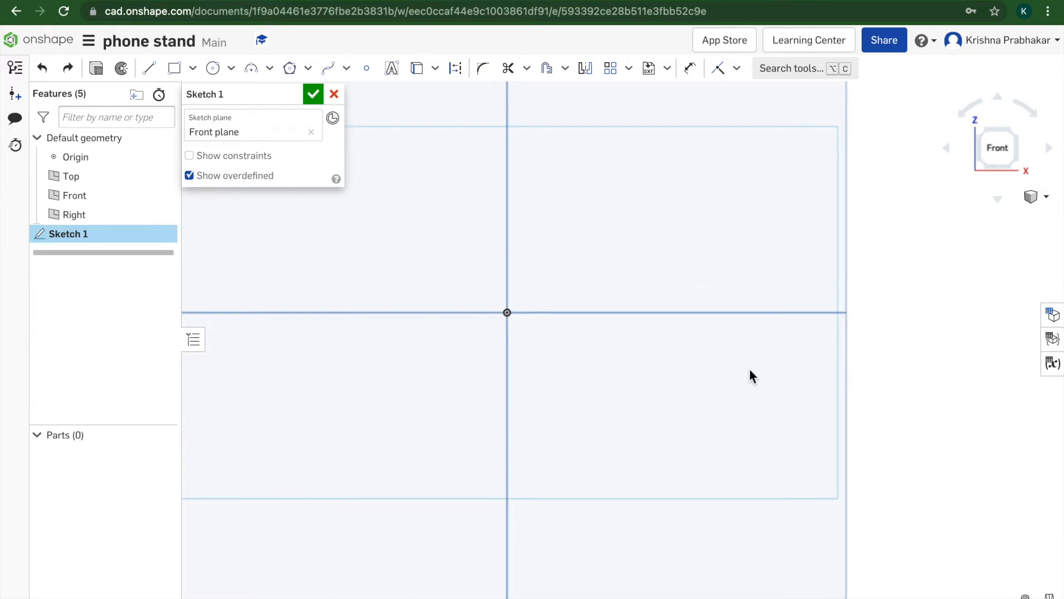
- Sketch a hook line about 1.05 in long, a perpendicular line about 0.59 in, and a perpendicular support line about 2.57 in up to the peak
scroll(749, 368, "down", 3)
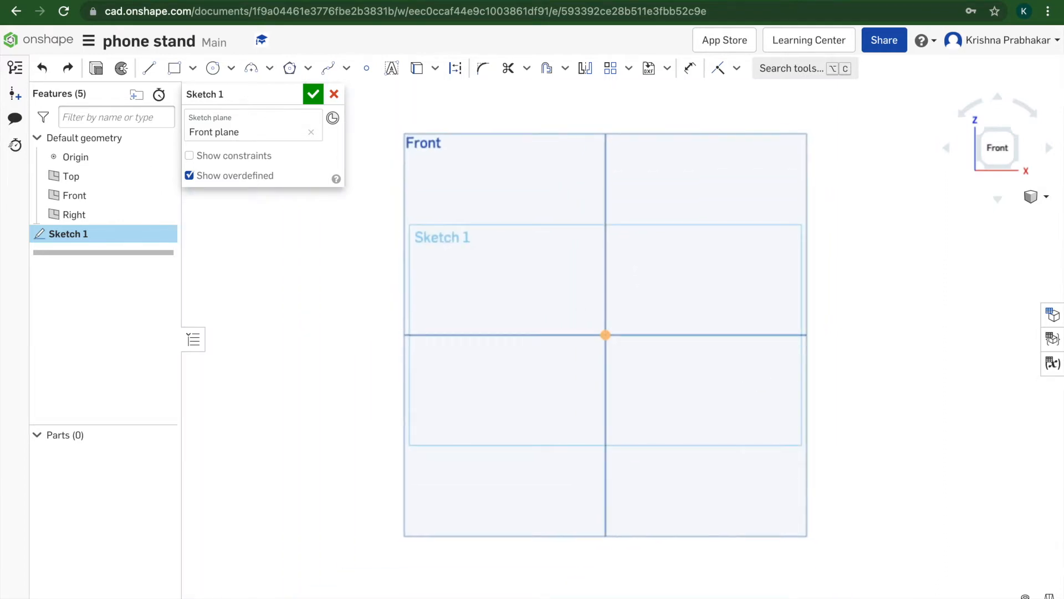
left_click(149, 67)
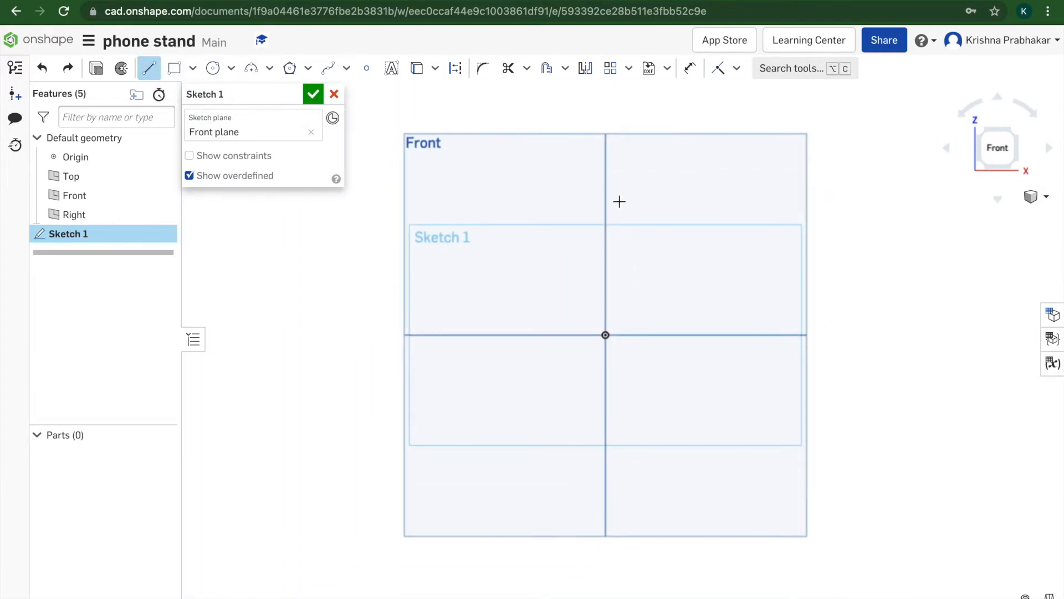
left_click(719, 220)
left_click(771, 269)
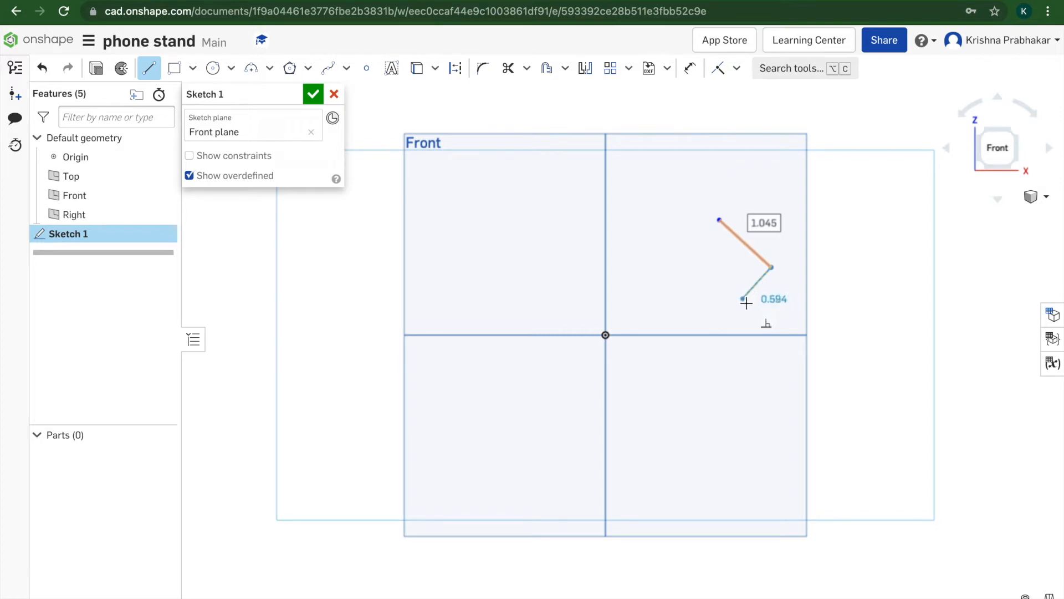
left_click(745, 298)
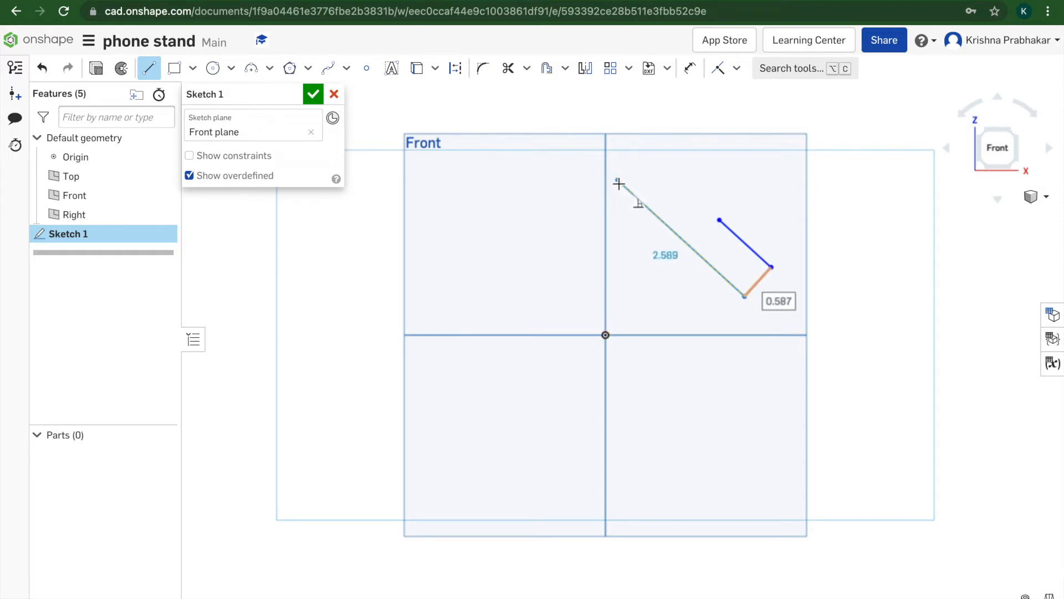
left_click(618, 183)
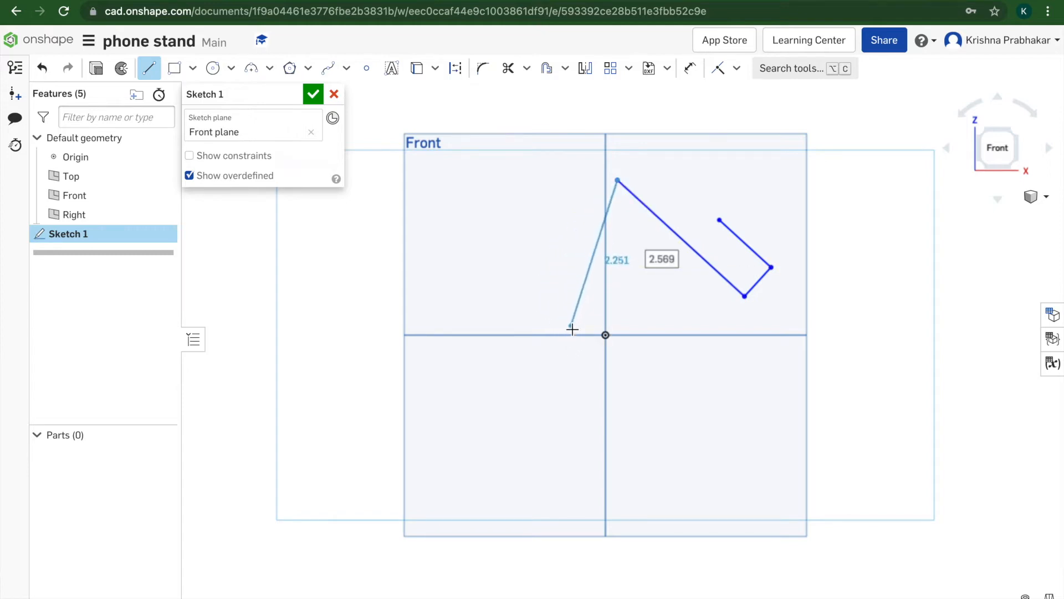
- Sketch a slanted leg about 2.86 in long down from the peak and a horizontal base line about 3.56 in long
left_click(547, 359)
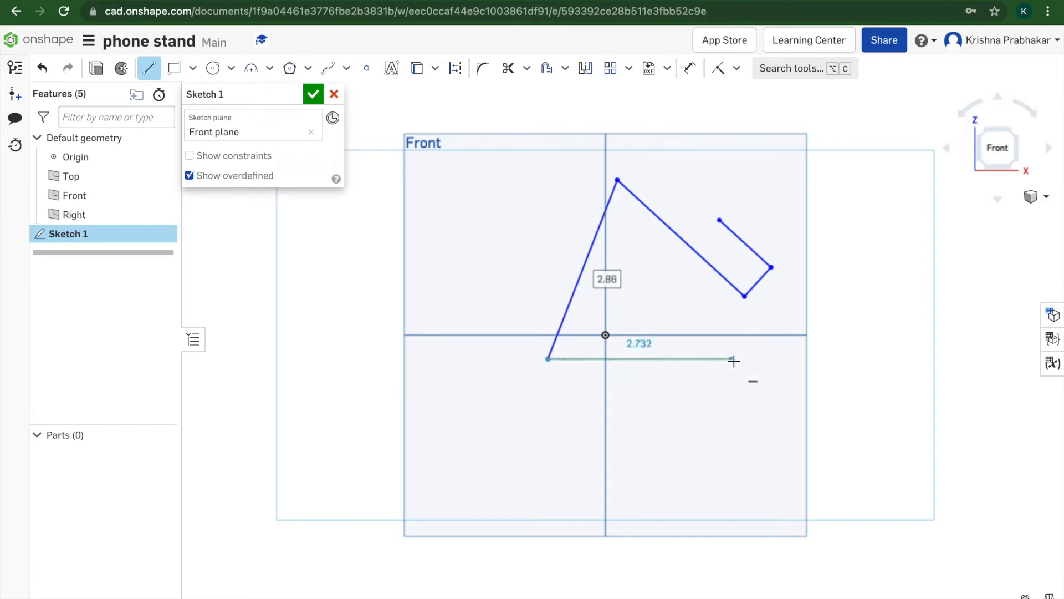
left_click(787, 359)
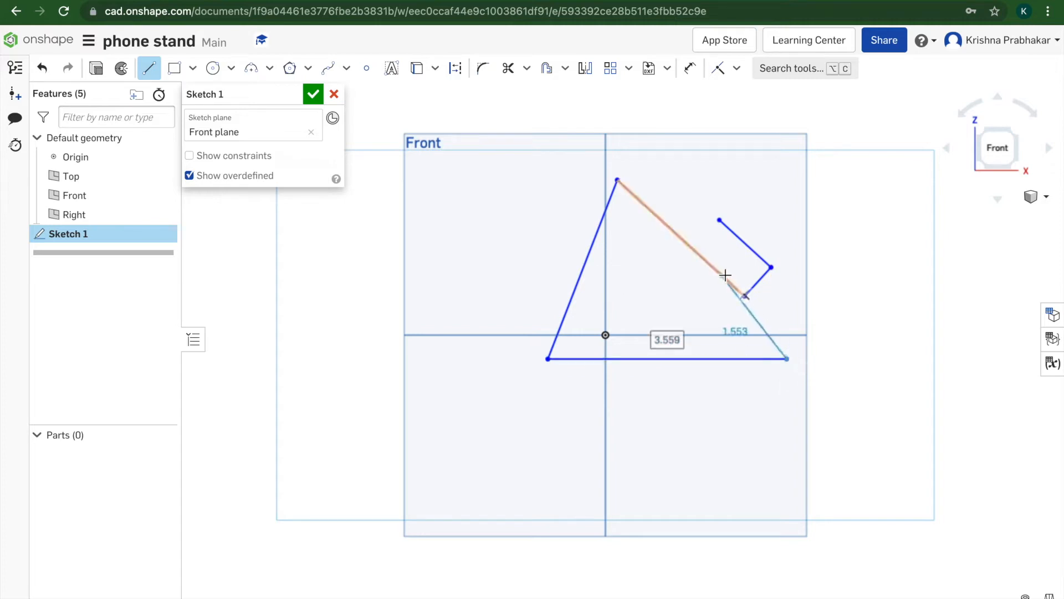
key("Escape")
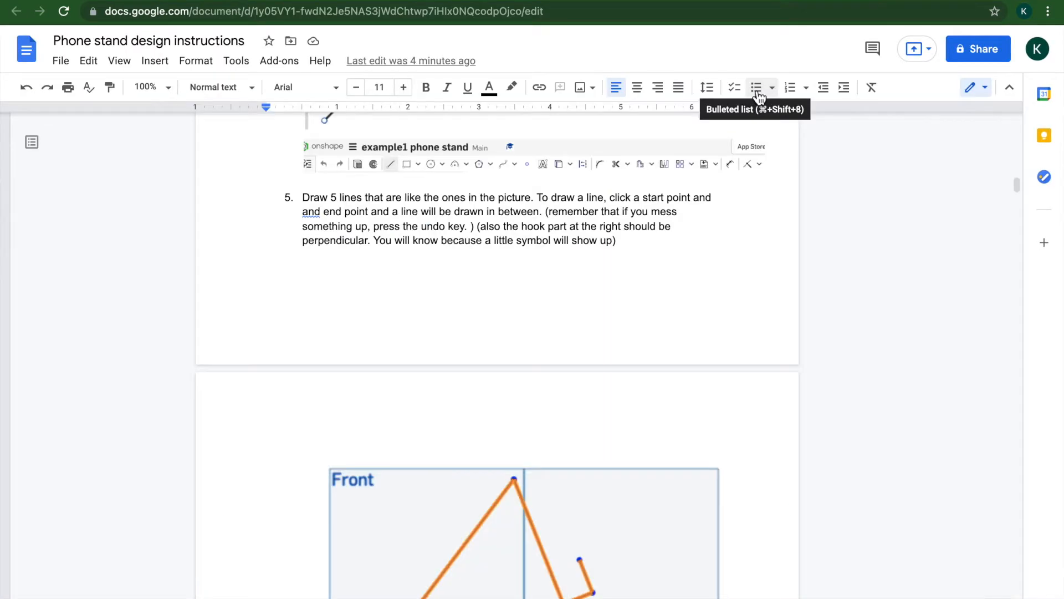
- Read instructions 5 to 8 and the dimensioned profile picture in the Google Docs guide
scroll(682, 178, "down", 3)
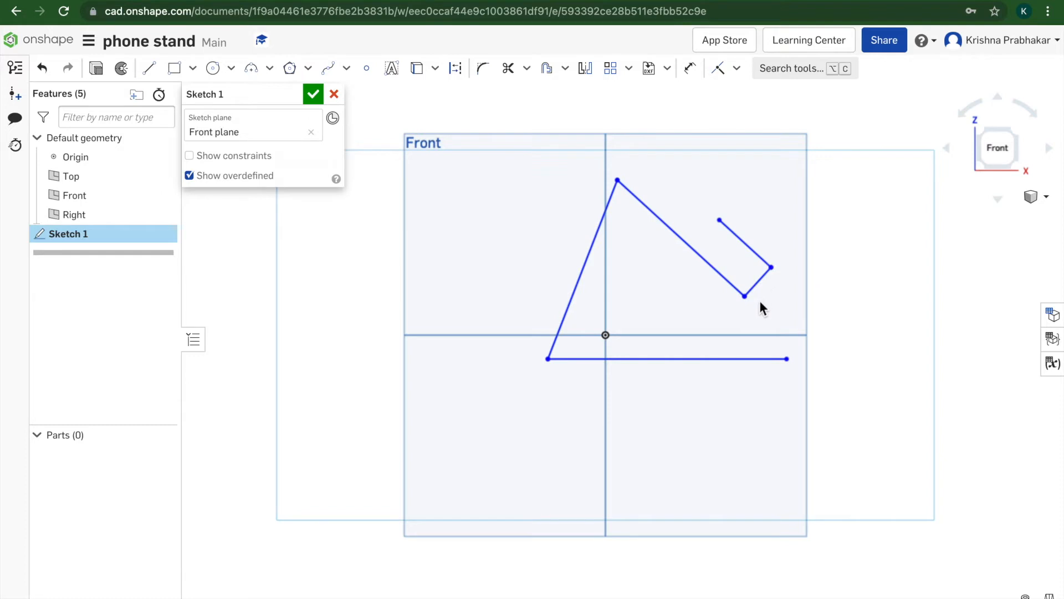
key("ctrl+Tab")
scroll(797, 347, "down", 6)
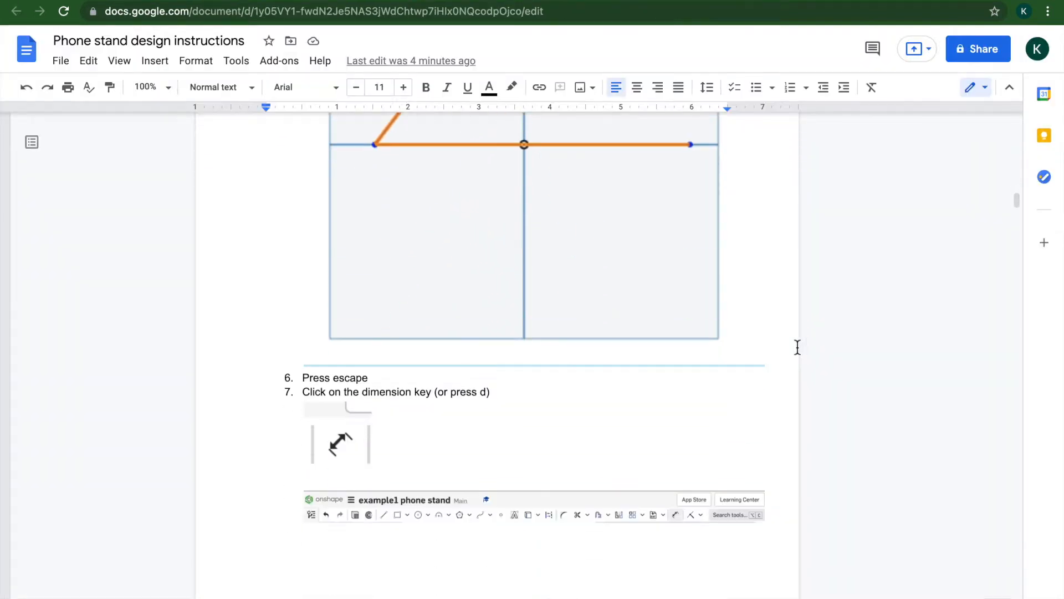
scroll(831, 379, "down", 7)
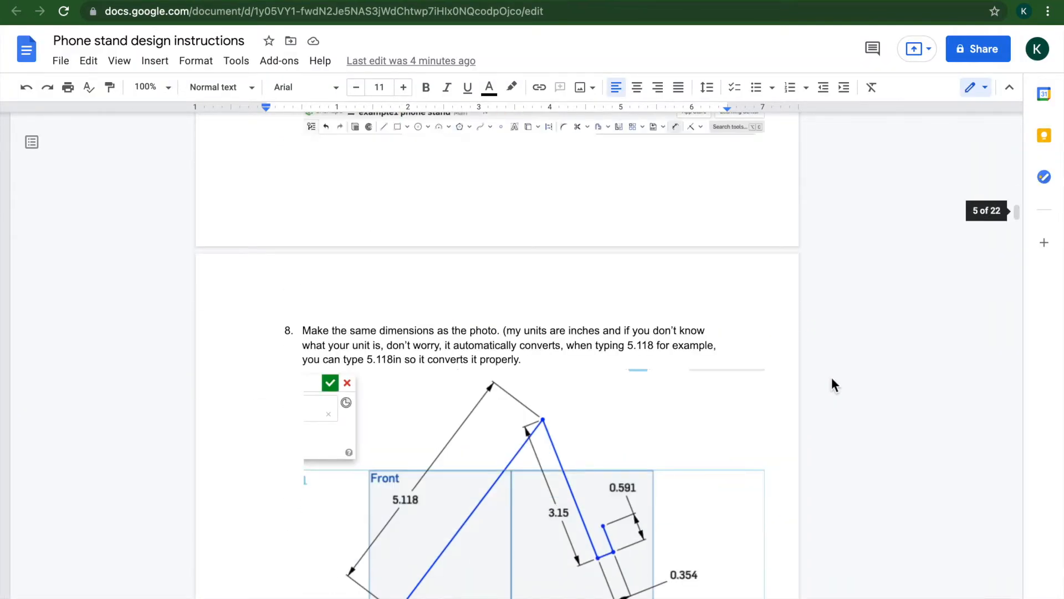
scroll(831, 379, "down", 2)
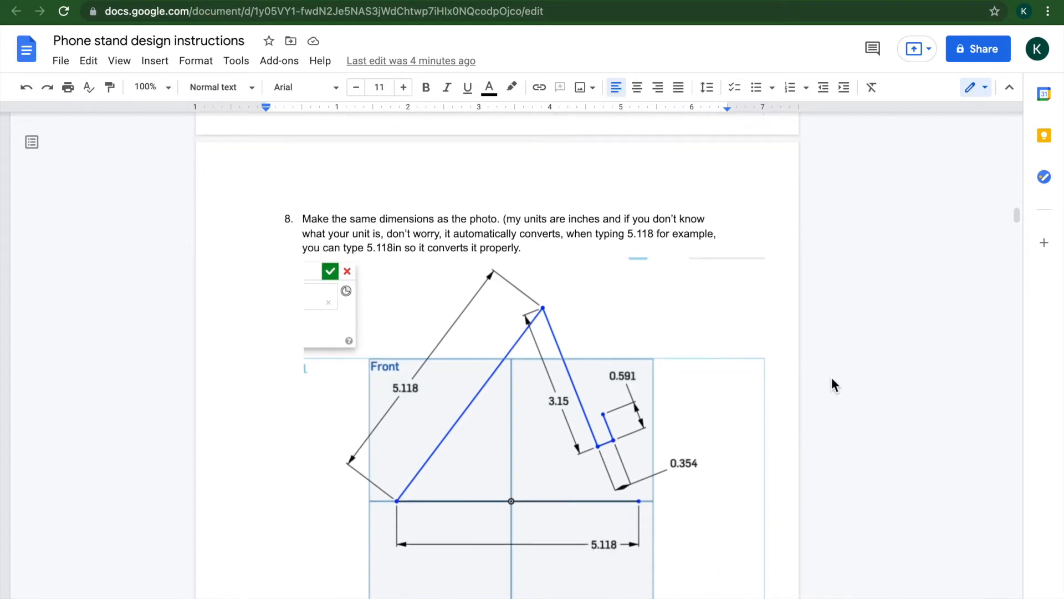
- Switch to Onshape, place a length dimension on the hook's outer line and open its value for editing
key("ctrl+shift+Tab")
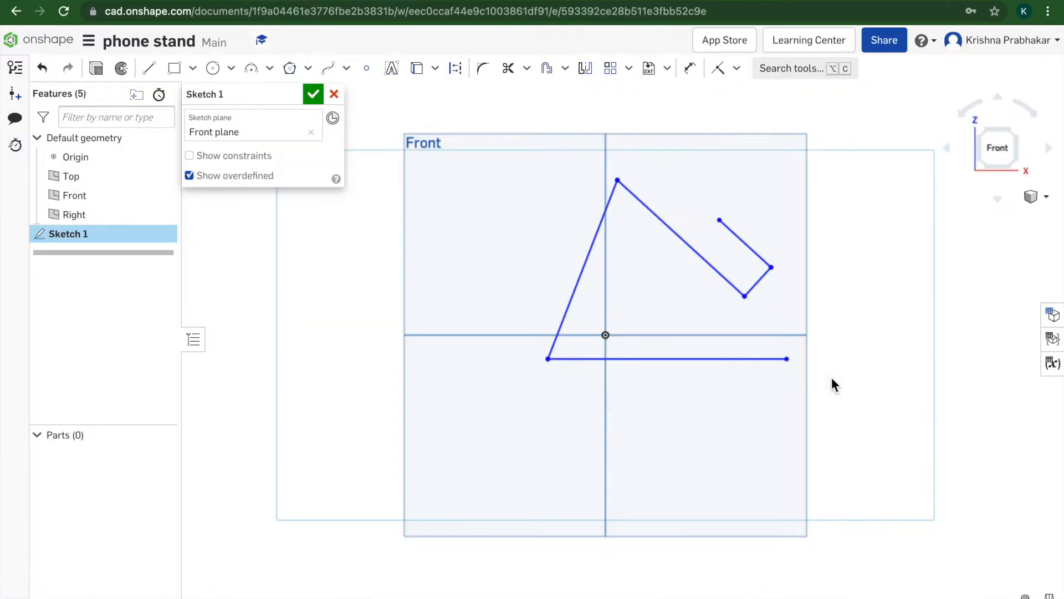
left_click(690, 68)
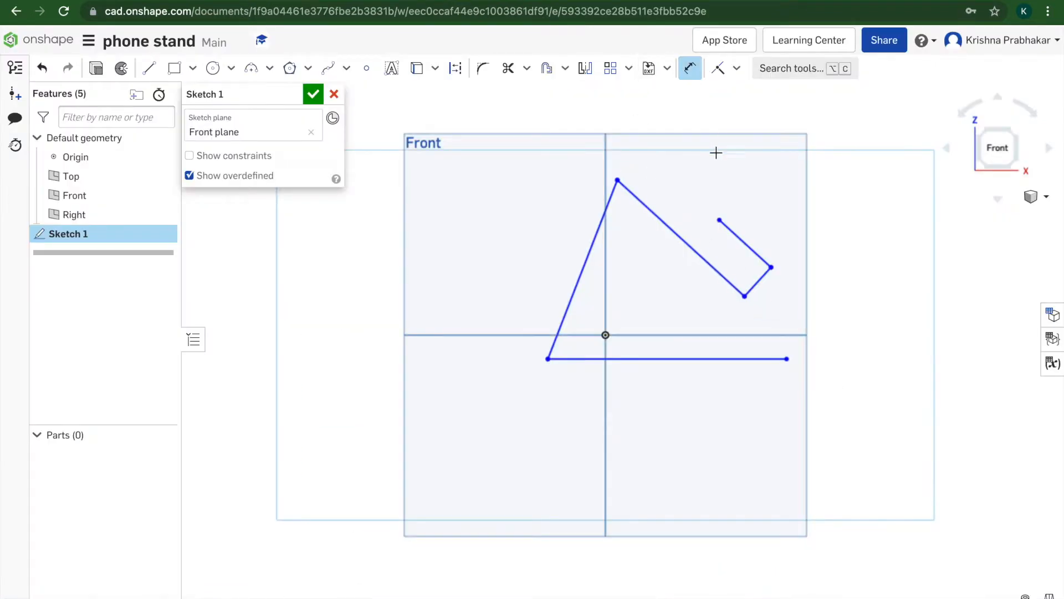
left_click(740, 236)
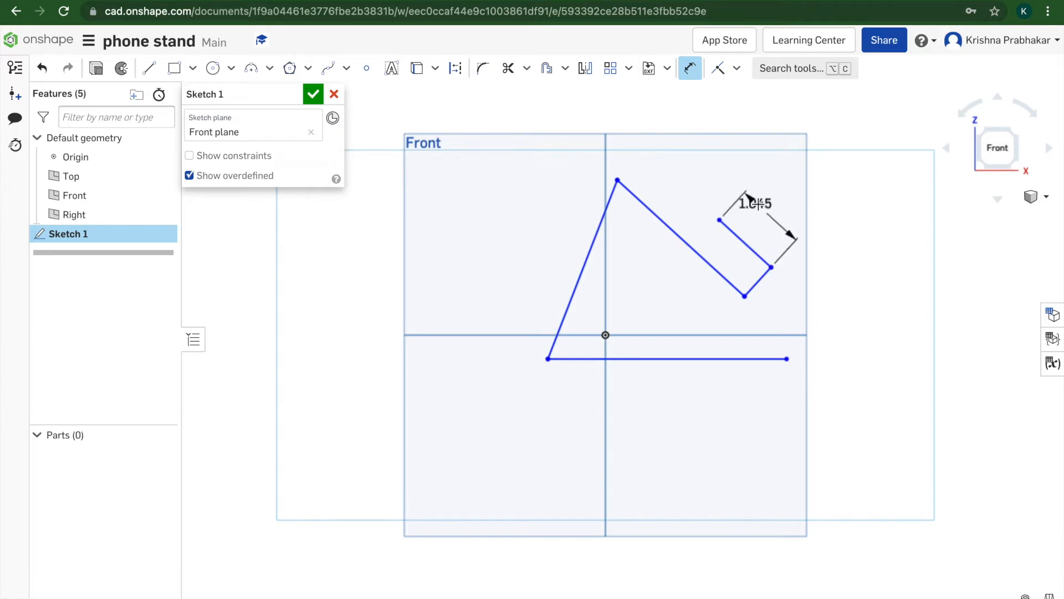
left_click(758, 203)
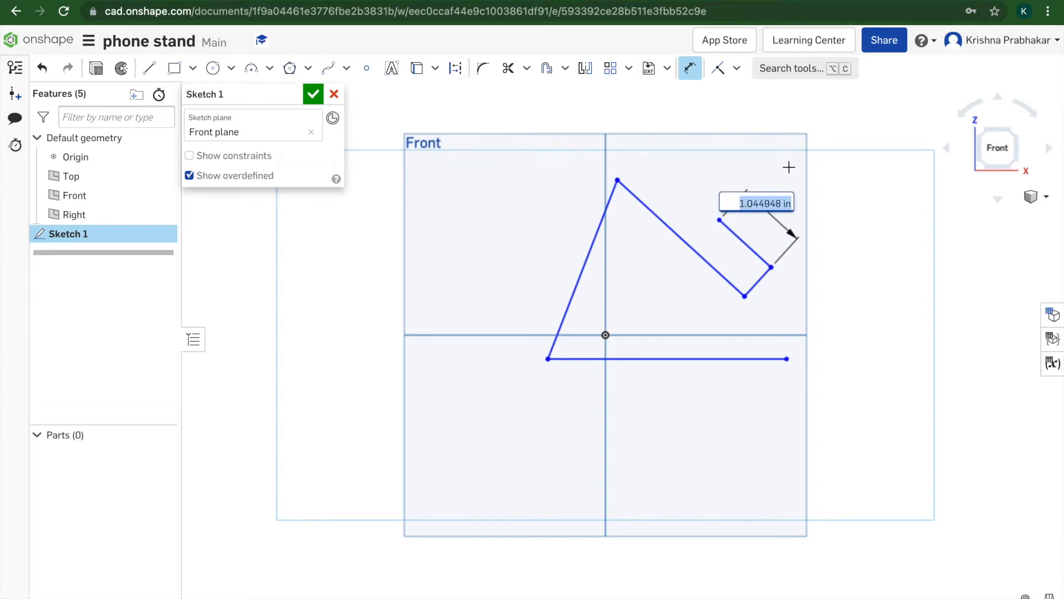
- Examine instructions 6 to 10 and the dimensioned picture in the Google Docs guide for the required line lengths
key("ctrl+Tab")
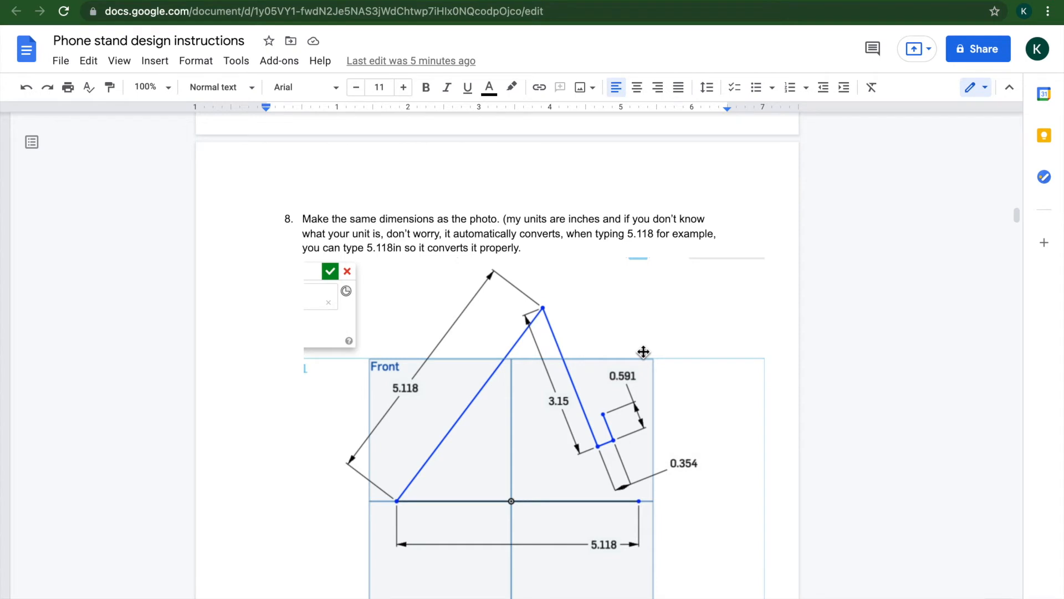
scroll(643, 352, "up", 1)
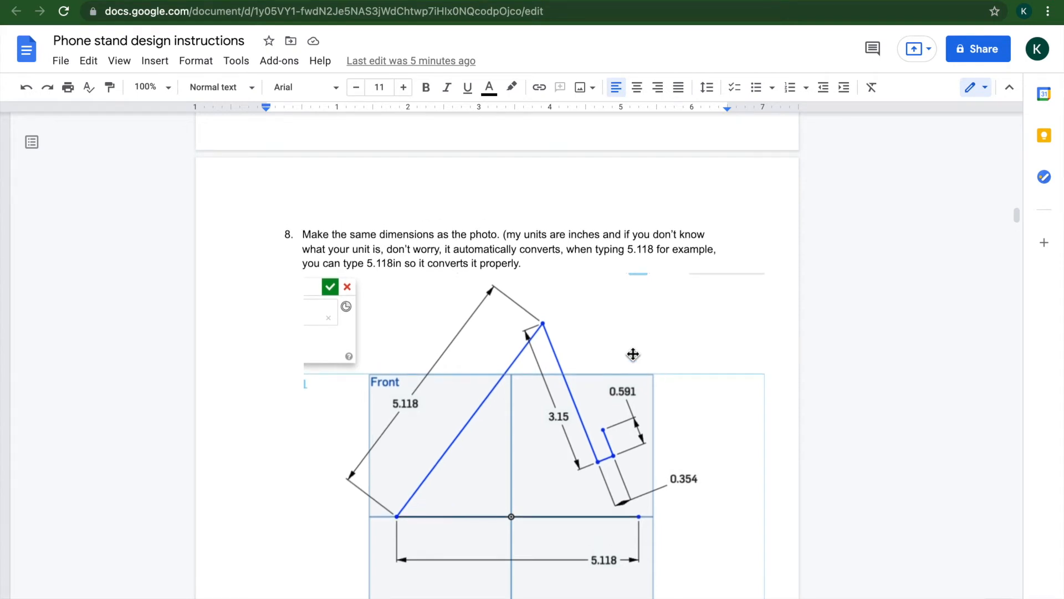
scroll(601, 546, "up", 6)
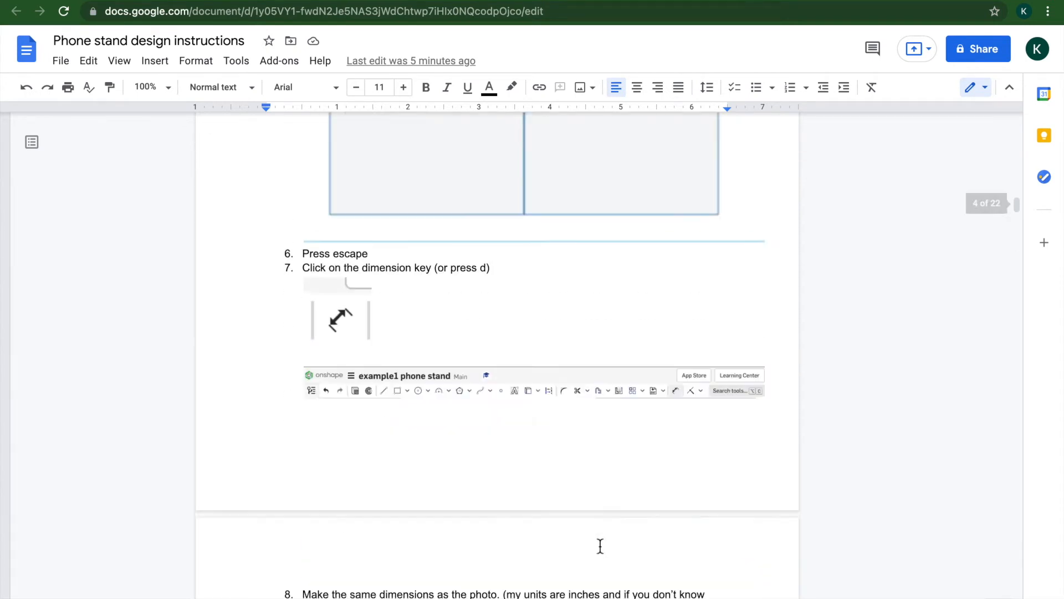
scroll(599, 546, "up", 6)
scroll(602, 549, "down", 6)
scroll(600, 544, "down", 10)
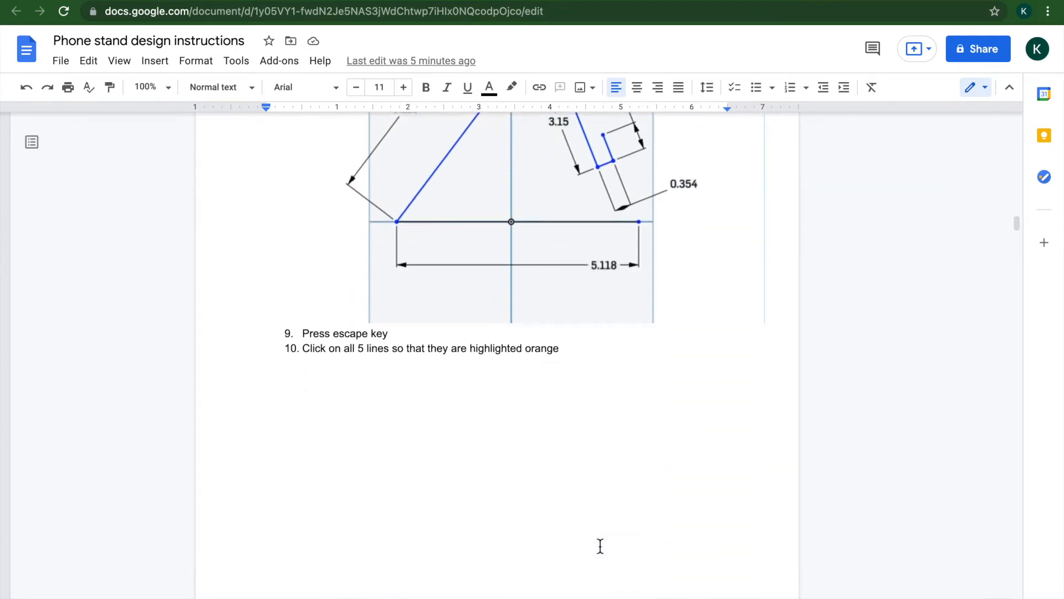
scroll(600, 546, "up", 4)
scroll(587, 521, "up", 1)
scroll(543, 473, "down", 1)
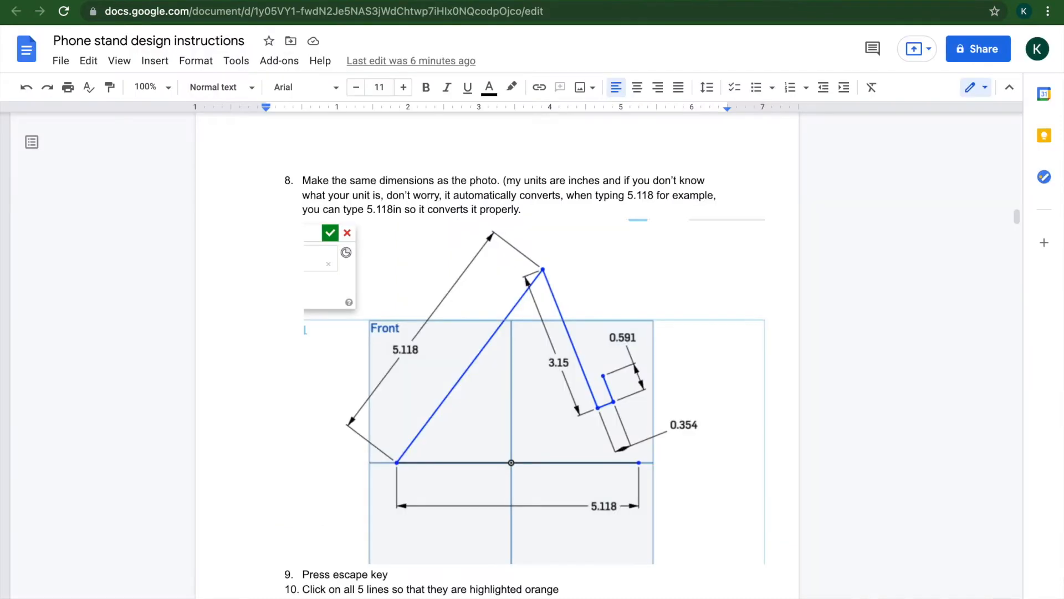
- Switch to Onshape and dimension the horizontal base line to 5.8 in
key("ctrl+Tab")
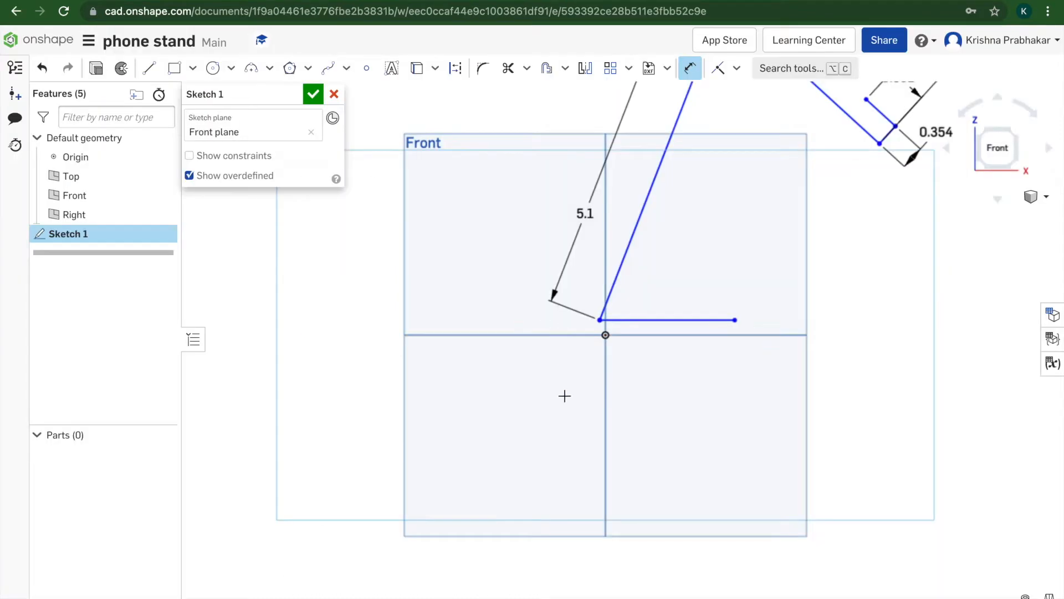
left_click(646, 321)
left_click(648, 382)
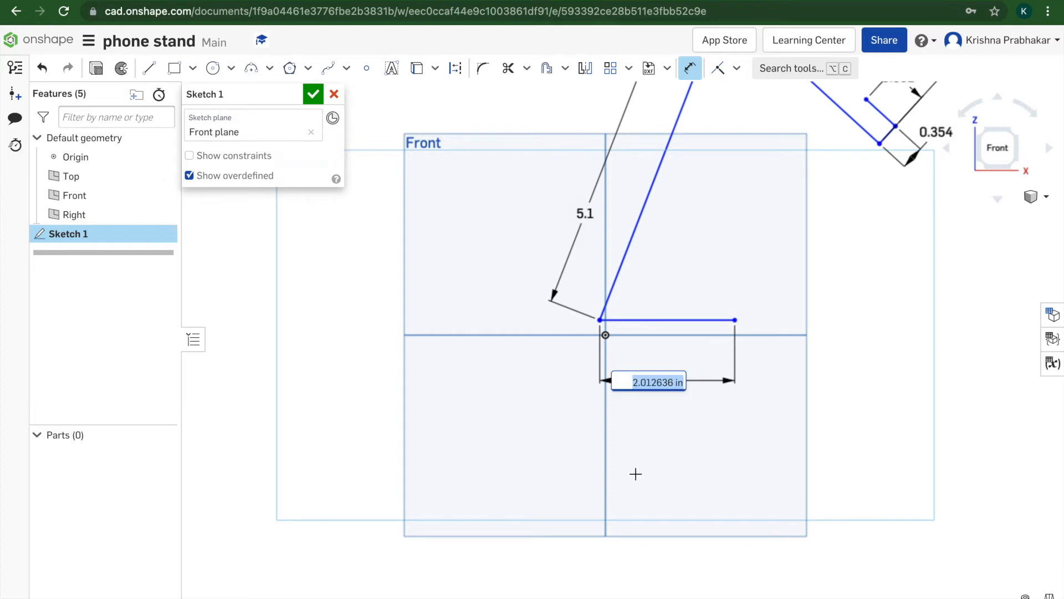
type("5.8")
key("Return")
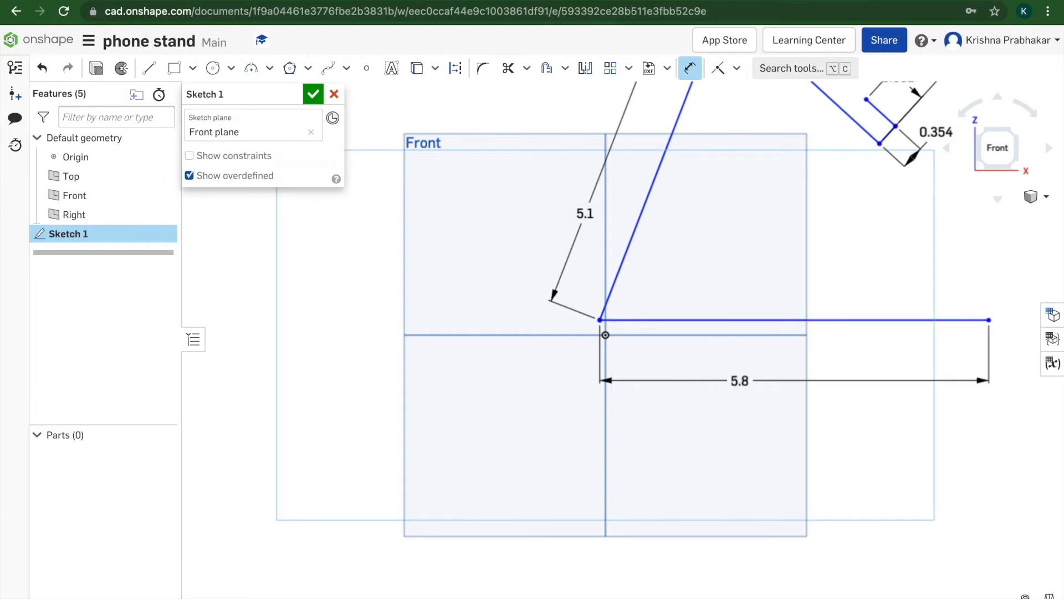
- Bring the whole dimensioned profile into view, facing the sketch plane
scroll(665, 447, "up", 2)
scroll(665, 447, "down", 3)
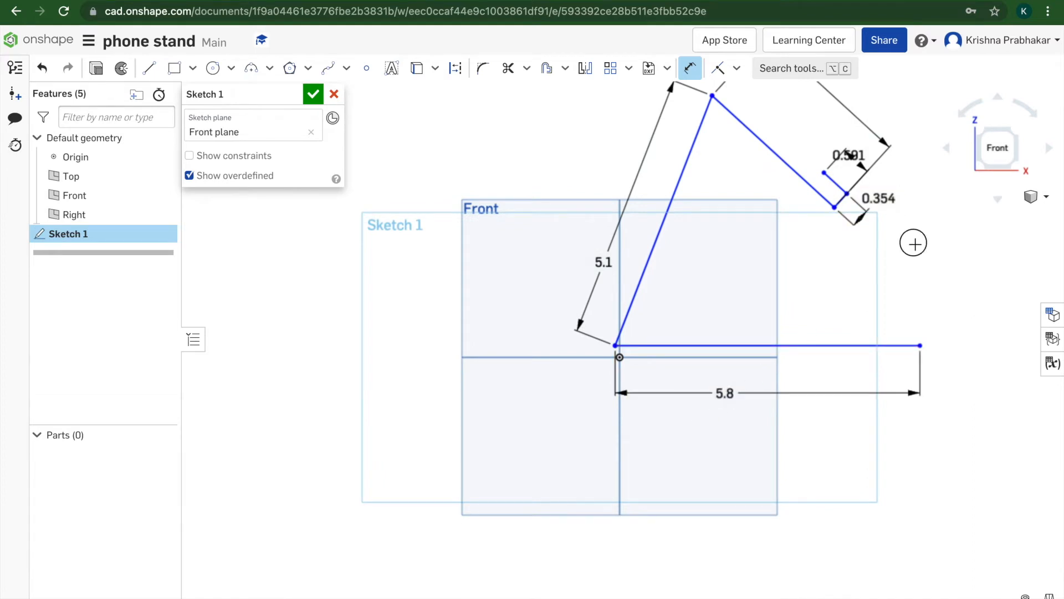
mouse_move(903, 251)
right_mouse_down()
mouse_move(886, 266)
mouse_move(883, 242)
mouse_move(926, 238)
right_mouse_up()
key("n")
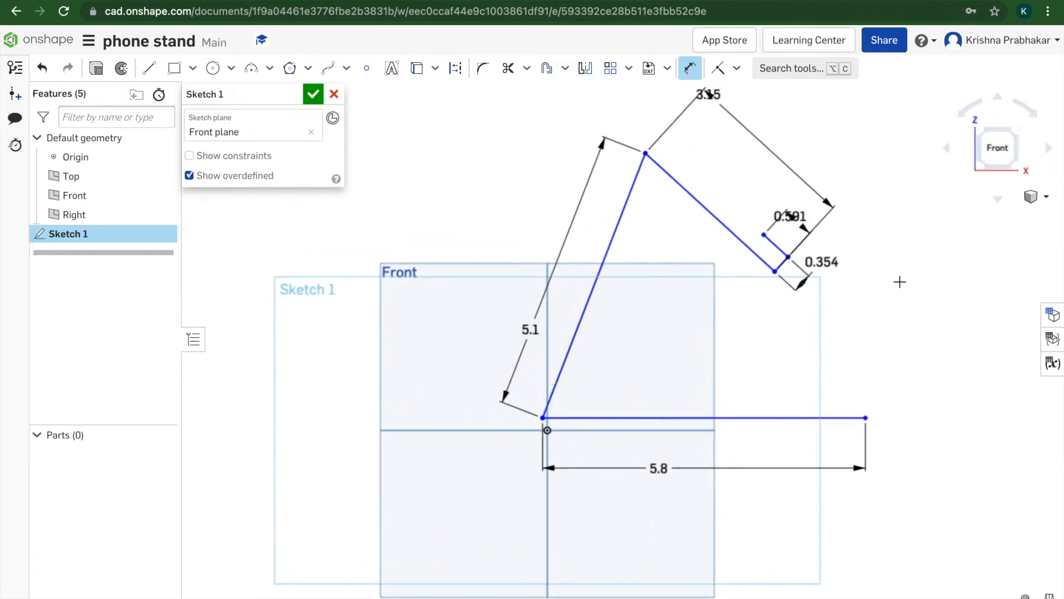
mouse_move(889, 302)
middle_mouse_down()
mouse_move(800, 333)
mouse_move(871, 249)
mouse_move(877, 288)
mouse_move(907, 240)
mouse_move(912, 275)
middle_mouse_up()
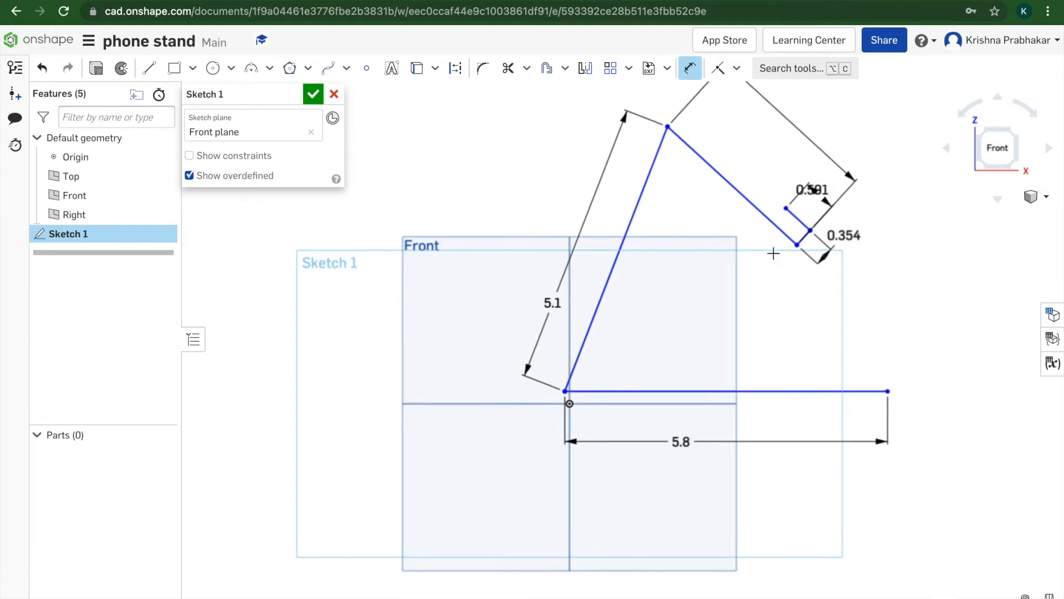
left_click(702, 76)
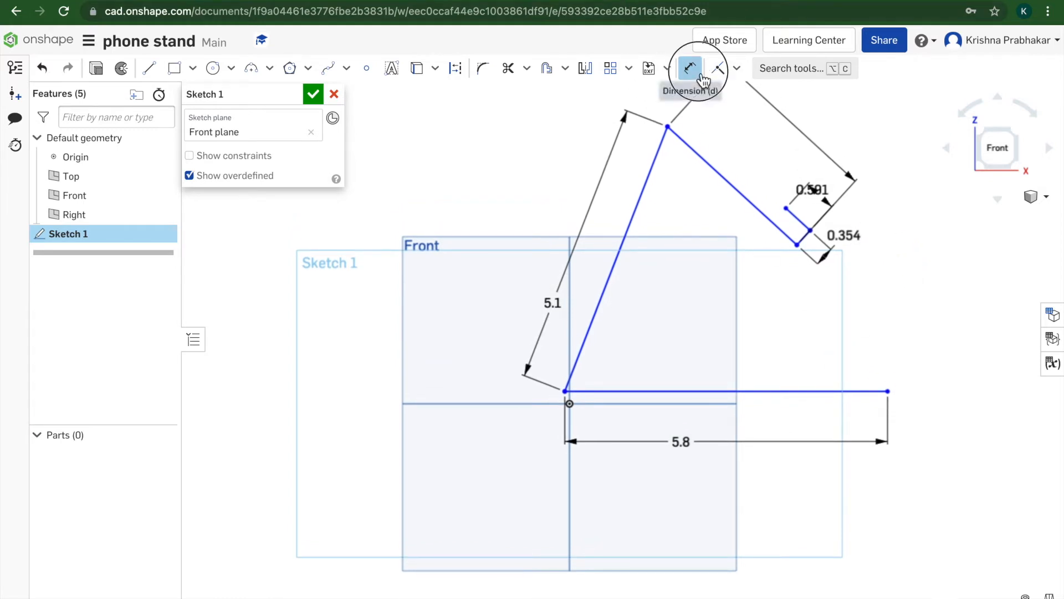
mouse_move(1021, 498)
left_mouse_down()
mouse_move(903, 420)
mouse_move(682, 226)
mouse_move(519, 109)
left_mouse_up()
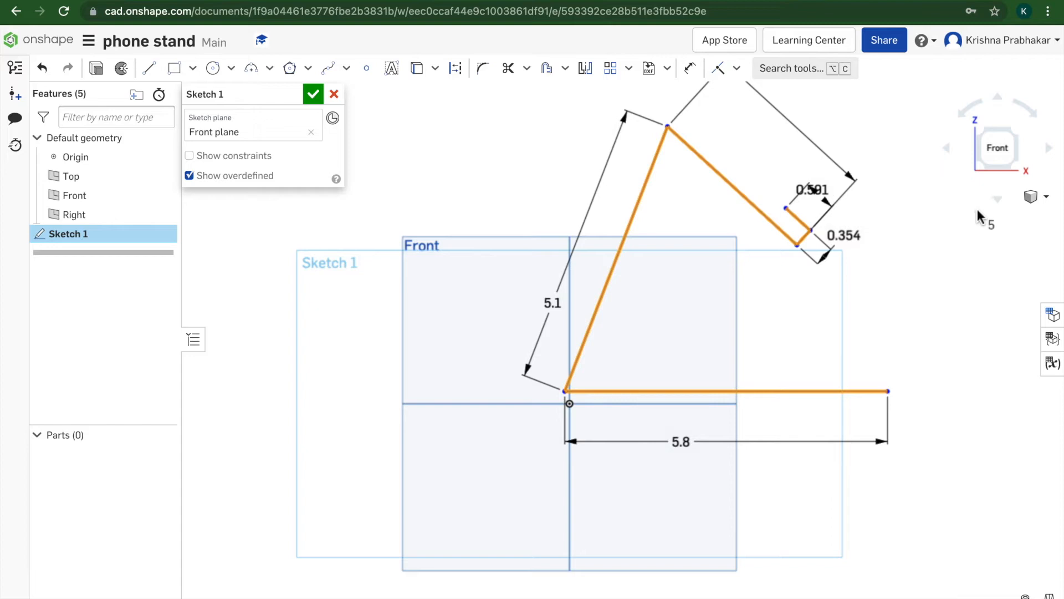
key("Escape")
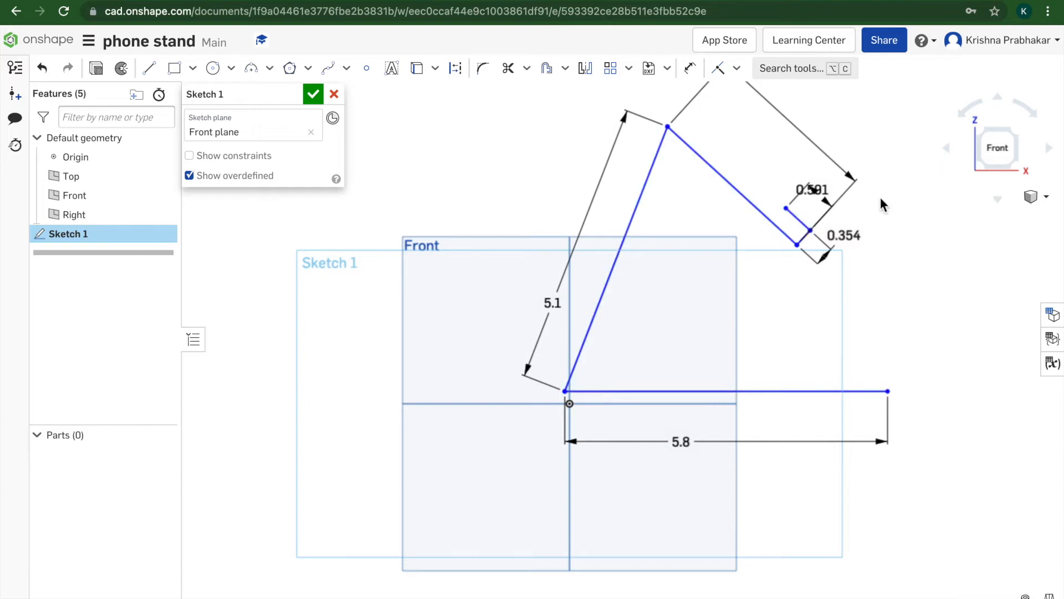
- Switch to the Google Docs guide and examine instructions 8 to 12 on selecting the five lines and offsetting them
key("ctrl+Tab")
scroll(845, 179, "down", 3)
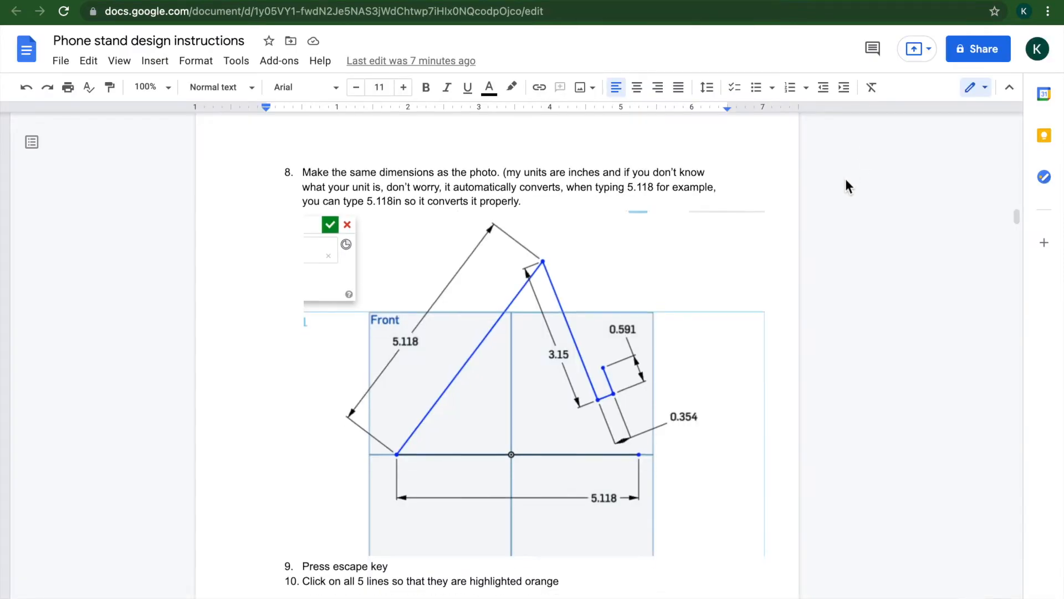
scroll(845, 179, "down", 15)
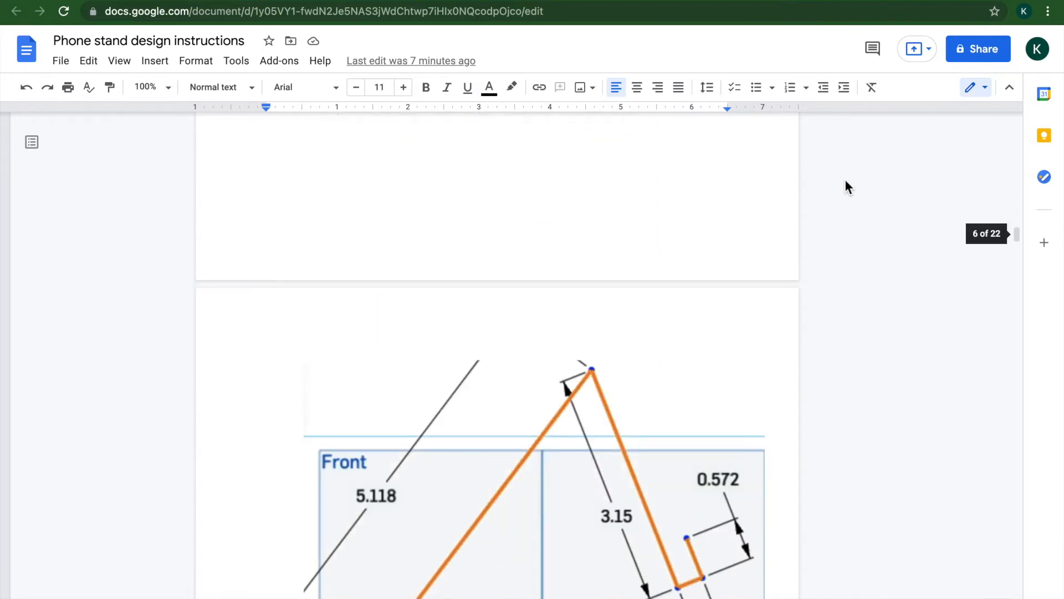
scroll(845, 186, "down", 5)
scroll(846, 186, "up", 1)
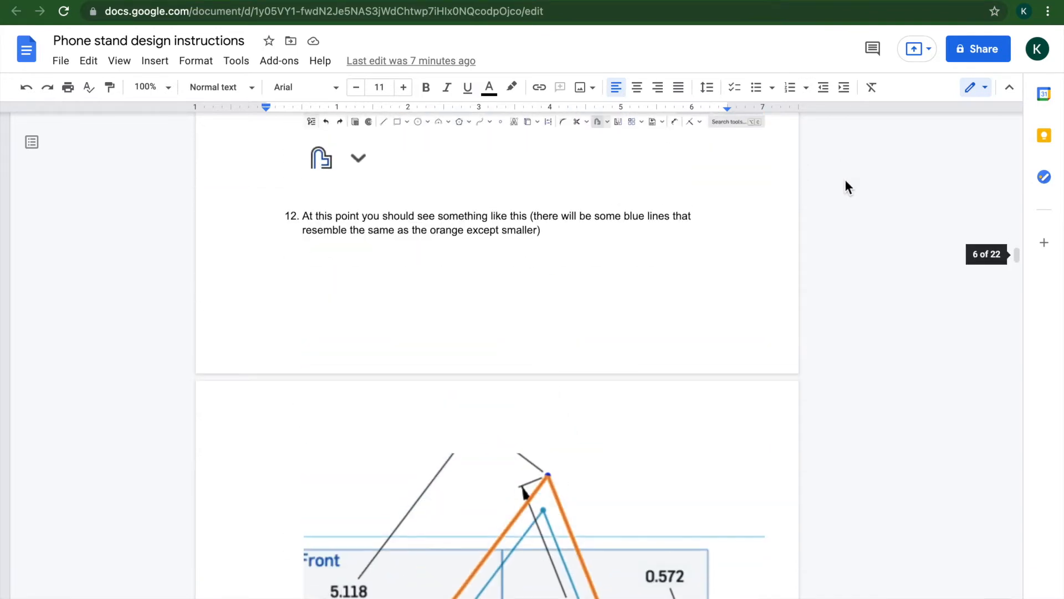
- Switch to Onshape and select all five lines of the profile sketch
key("ctrl+shift+Tab")
mouse_move(931, 438)
left_mouse_down()
mouse_move(642, 261)
mouse_move(486, 117)
left_mouse_up()
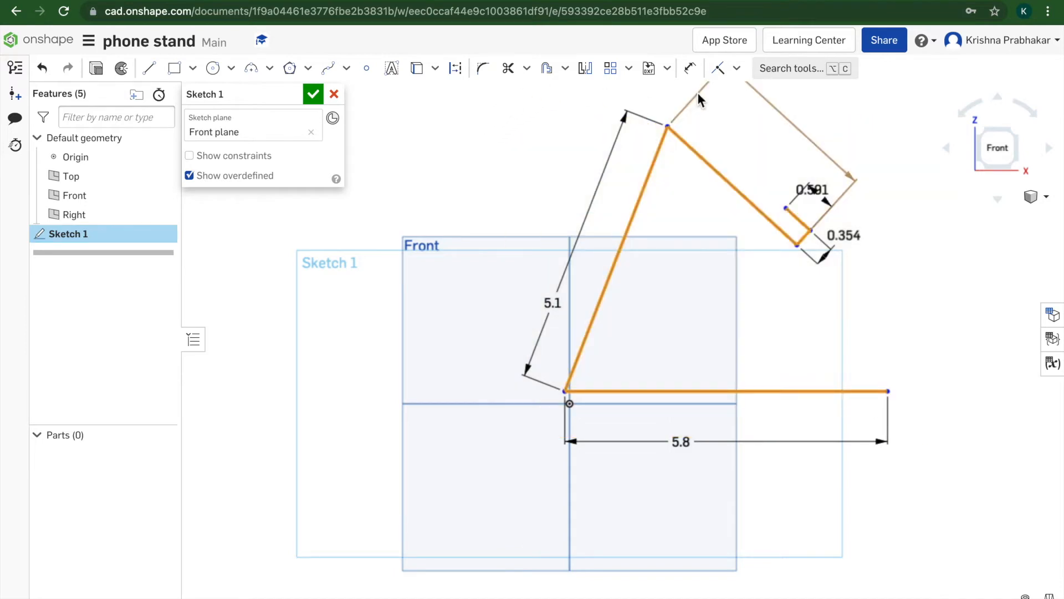
left_click(628, 67)
- Switch to the Google Docs guide and check instruction 11 for which sketch tool to use on the selected lines
key("ctrl+Tab")
scroll(493, 209, "down", 1)
scroll(493, 212, "up", 4)
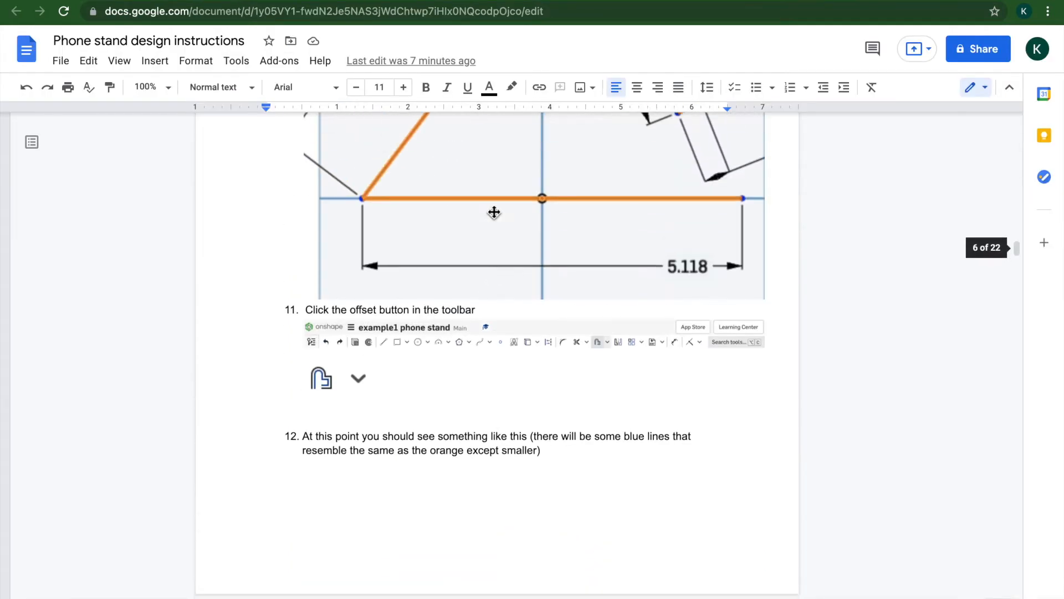
- Switch to Onshape and offset the five selected profile lines by about 0.27 in toward the inside of the stand
key("ctrl+Tab")
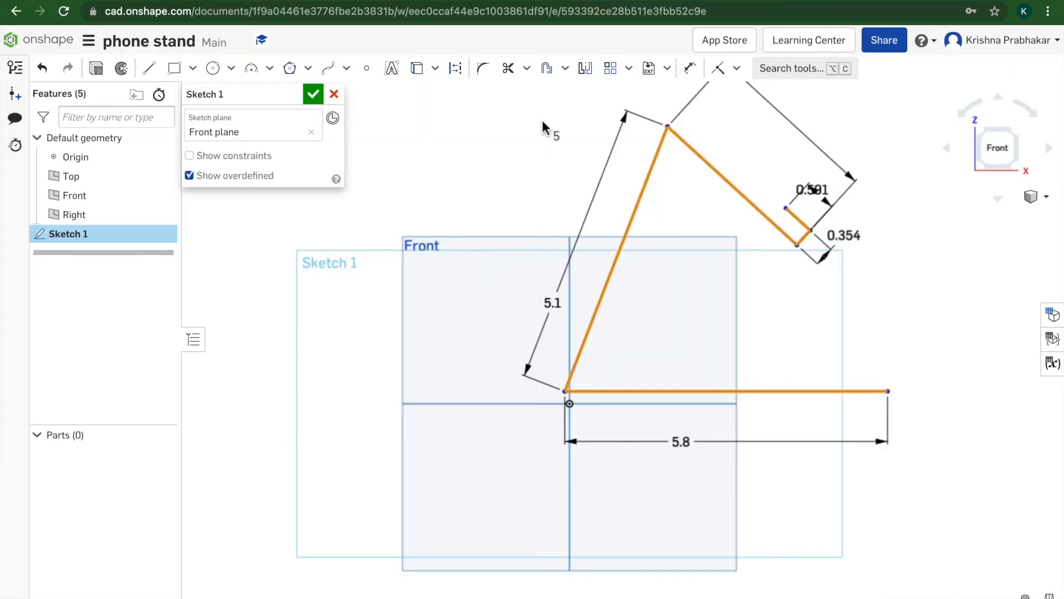
left_click(565, 71)
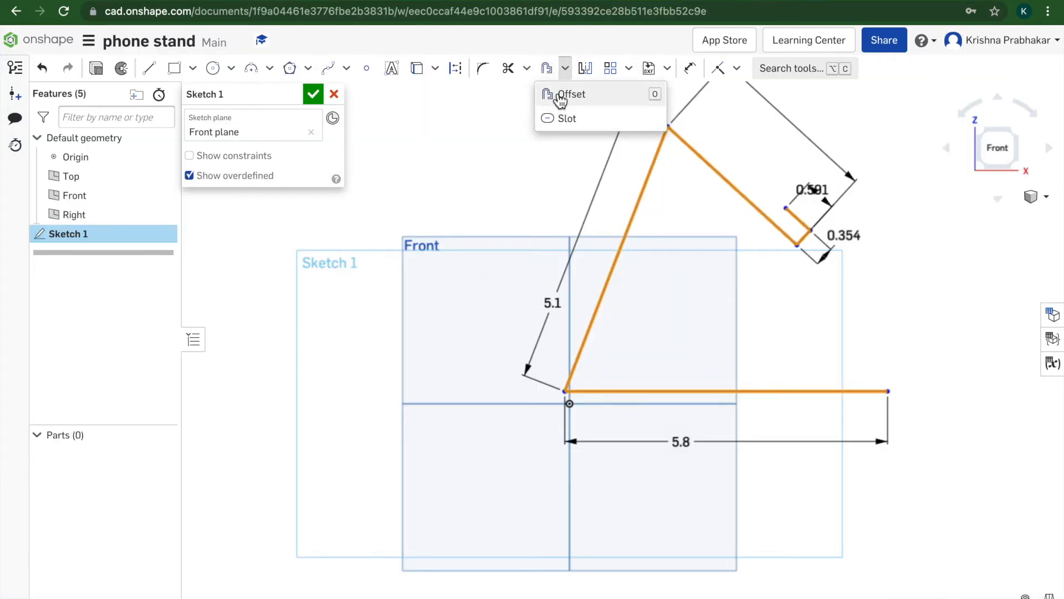
left_click(560, 96)
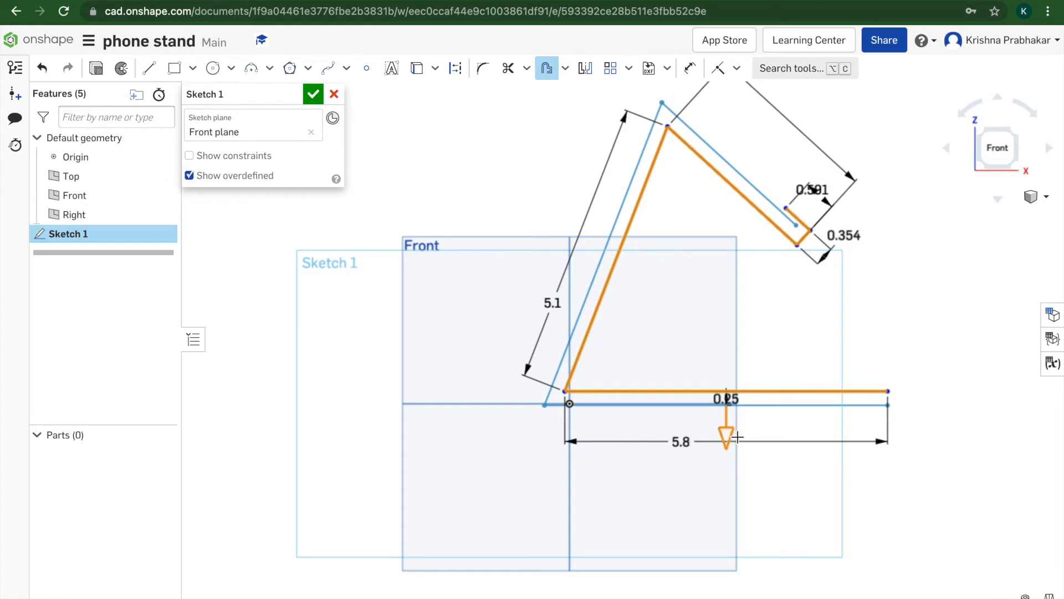
left_click_drag(726, 443, 732, 407)
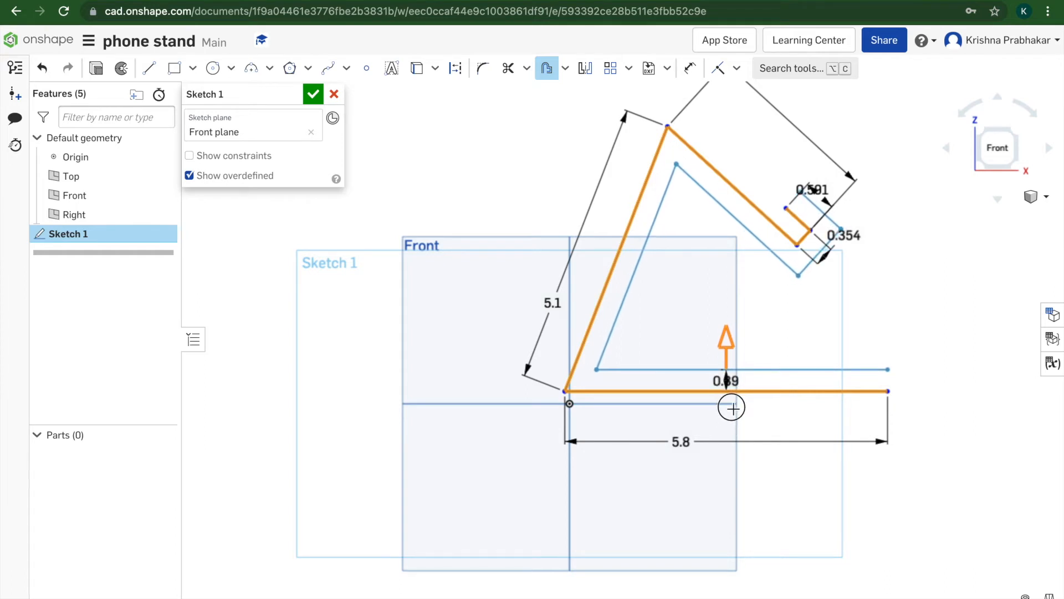
left_click_drag(731, 408, 736, 415)
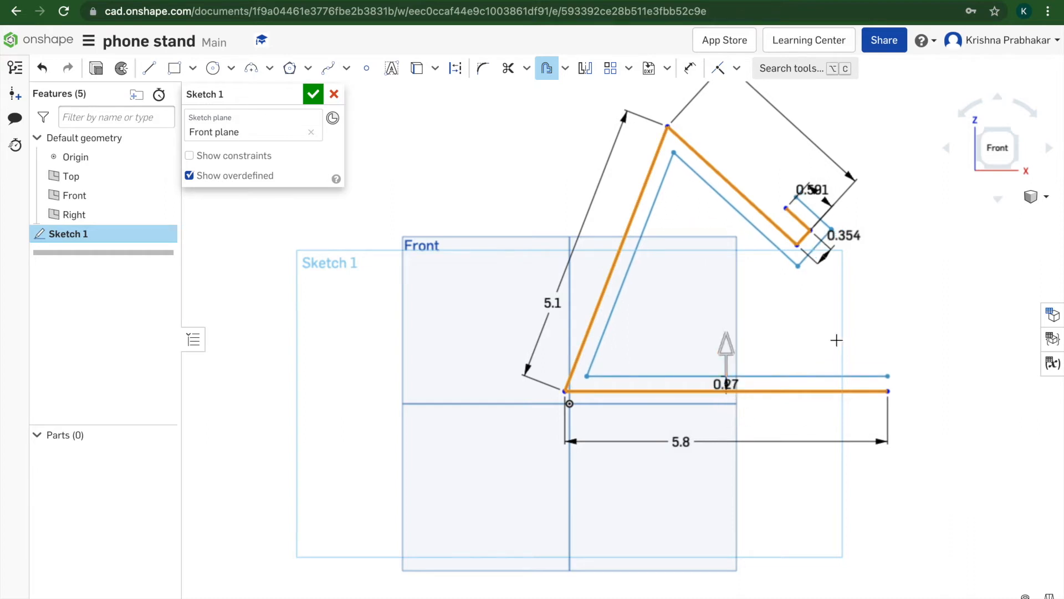
left_click(691, 173)
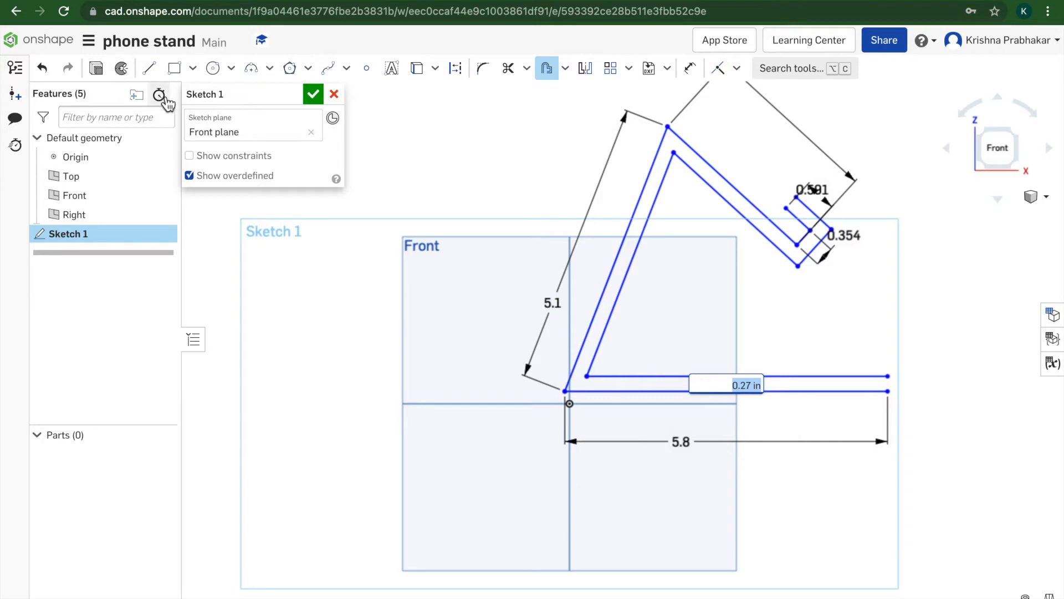
- Close the offset profile with short lines joining the paired endpoints at the base's open end and at the hook's tip
left_click(148, 68)
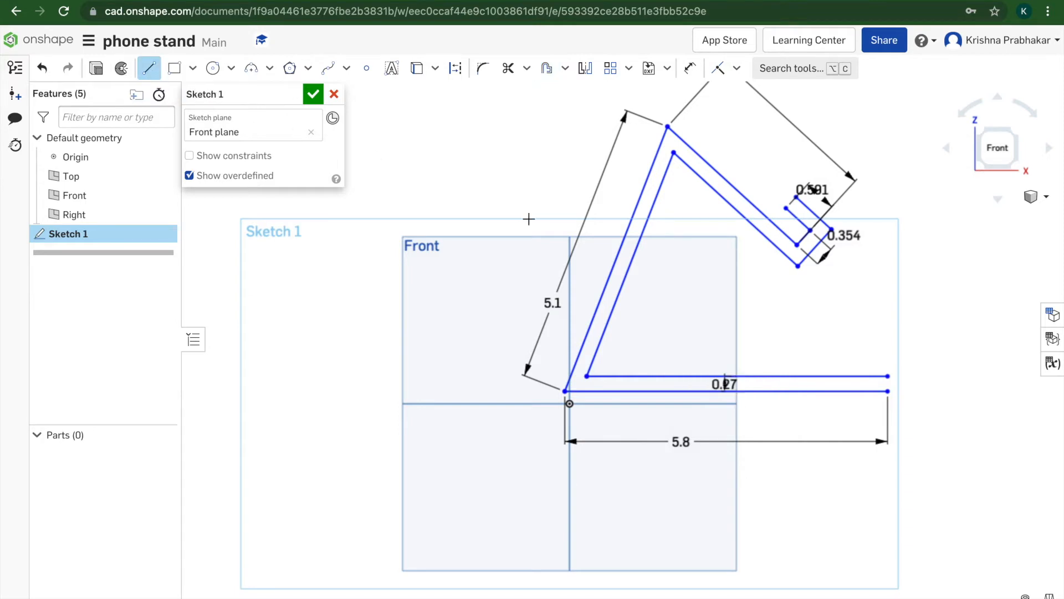
left_click(887, 376)
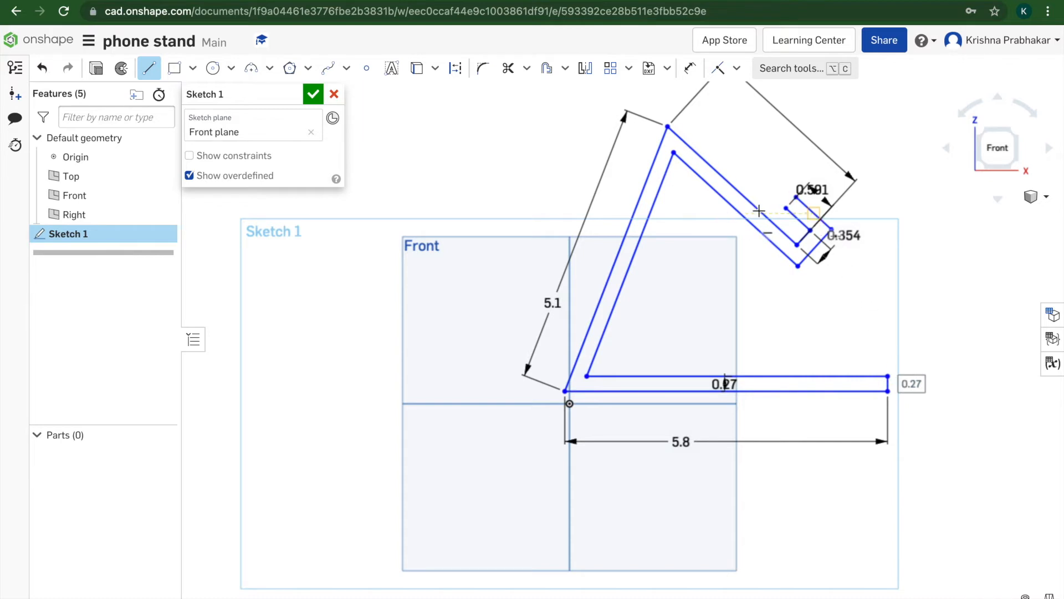
left_click(787, 208)
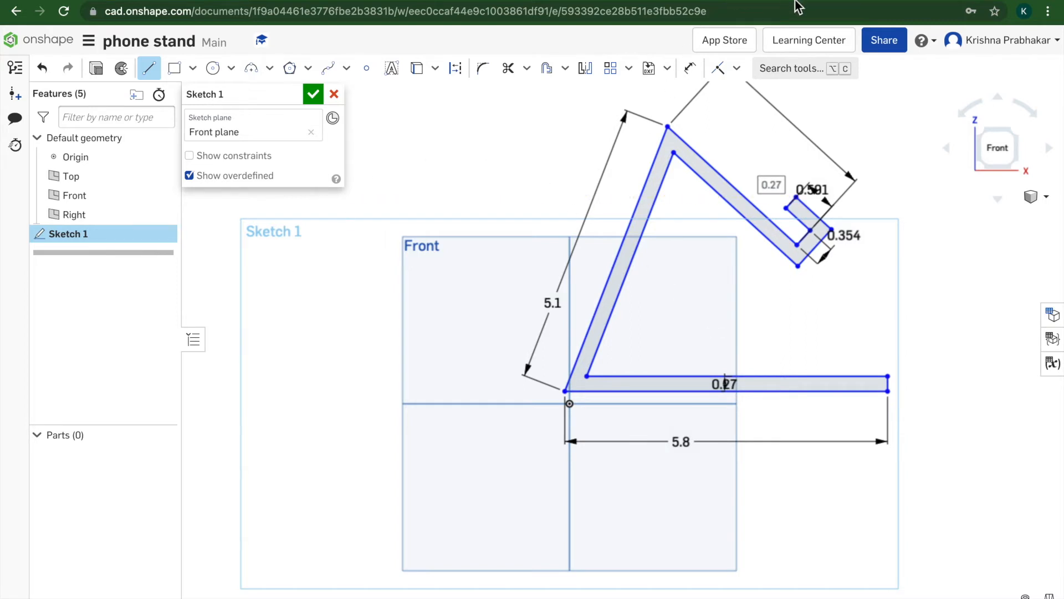
- Examine instructions 11 to 27 in the Google Docs guide for closing the profile, finishing the sketch and selecting its filled area
key("ctrl+Tab")
scroll(460, 486, "down", 15)
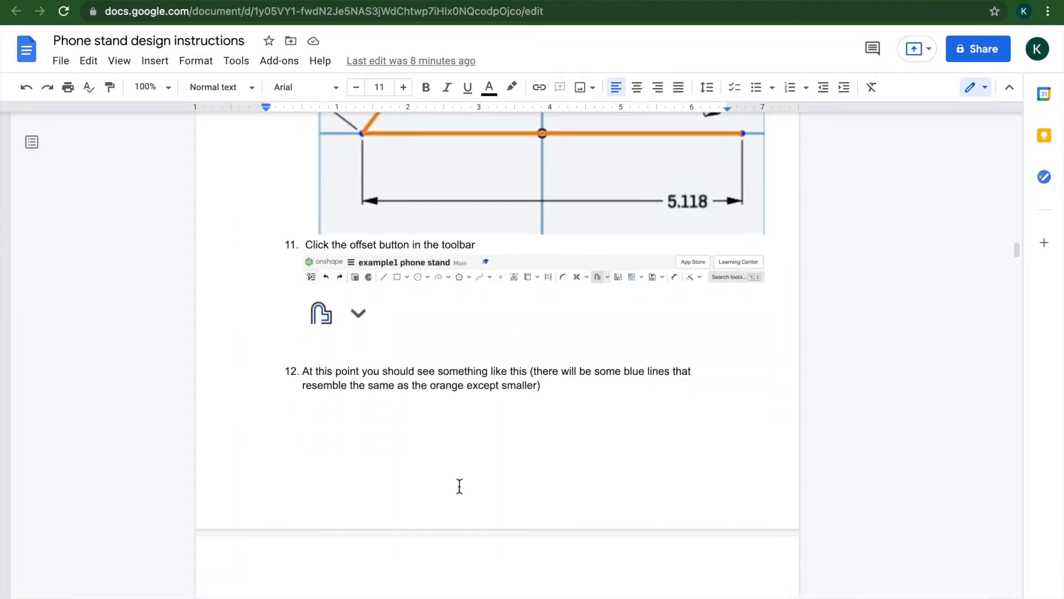
scroll(460, 486, "down", 12)
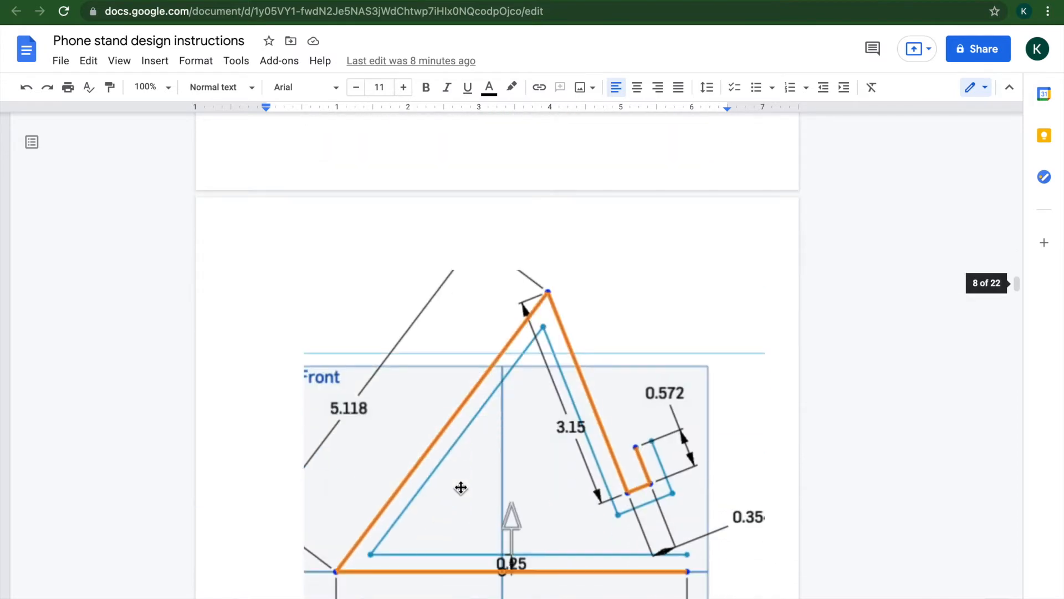
scroll(461, 488, "down", 12)
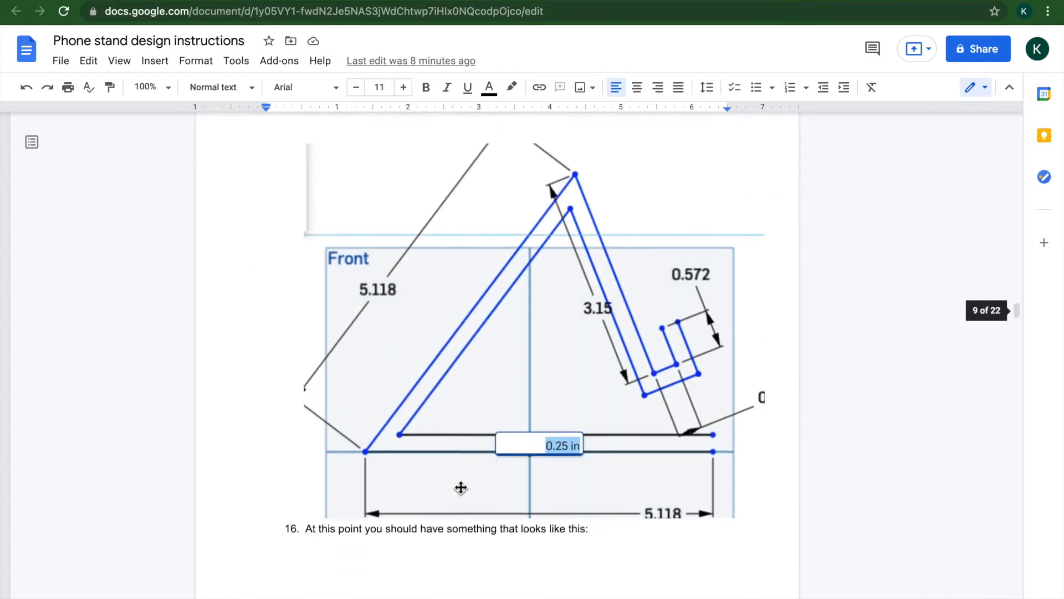
scroll(461, 487, "down", 10)
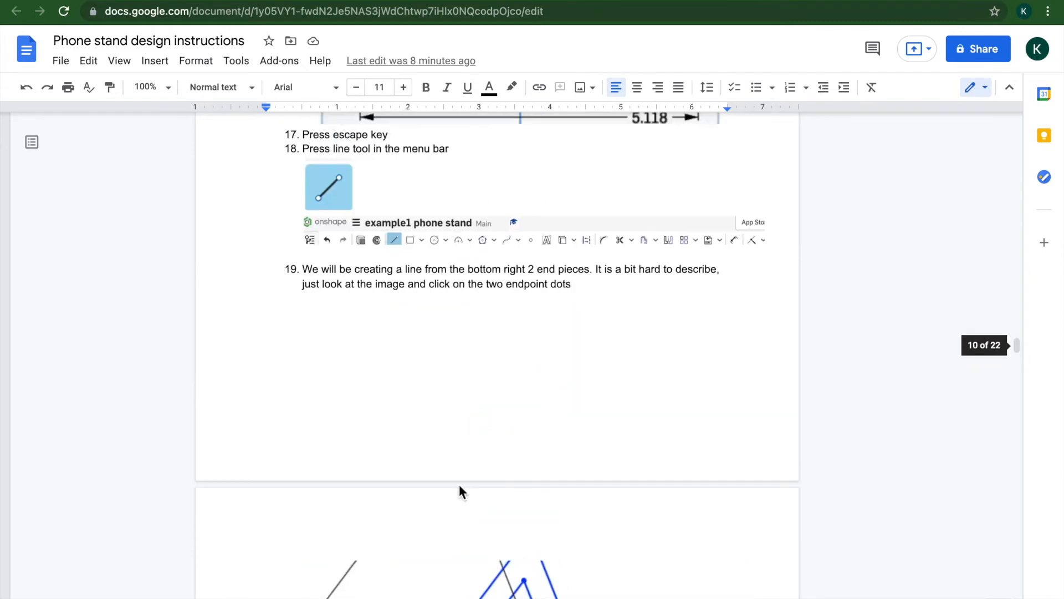
scroll(461, 487, "down", 12)
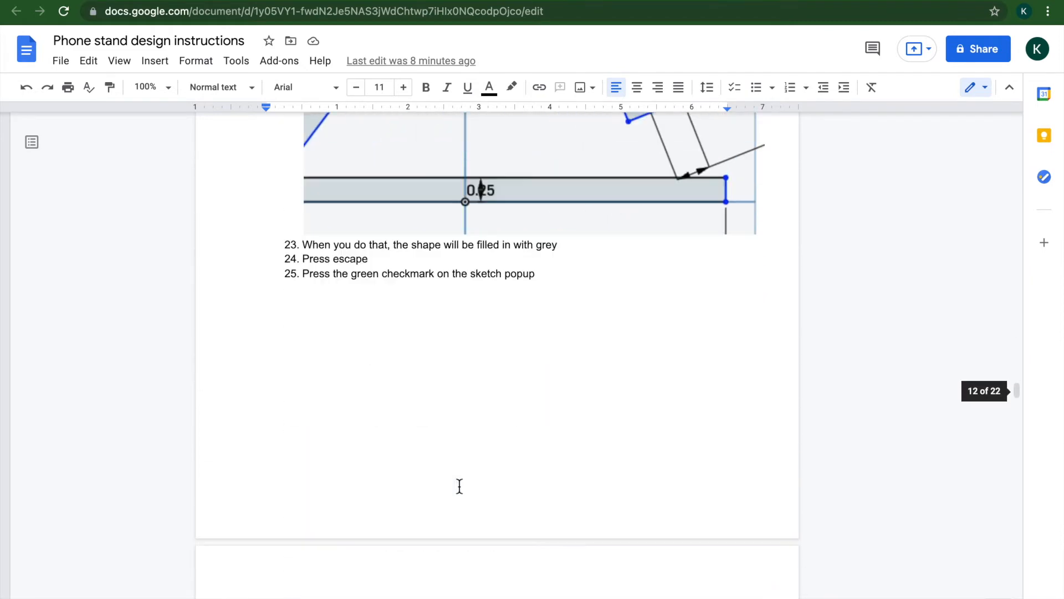
scroll(460, 486, "down", 3)
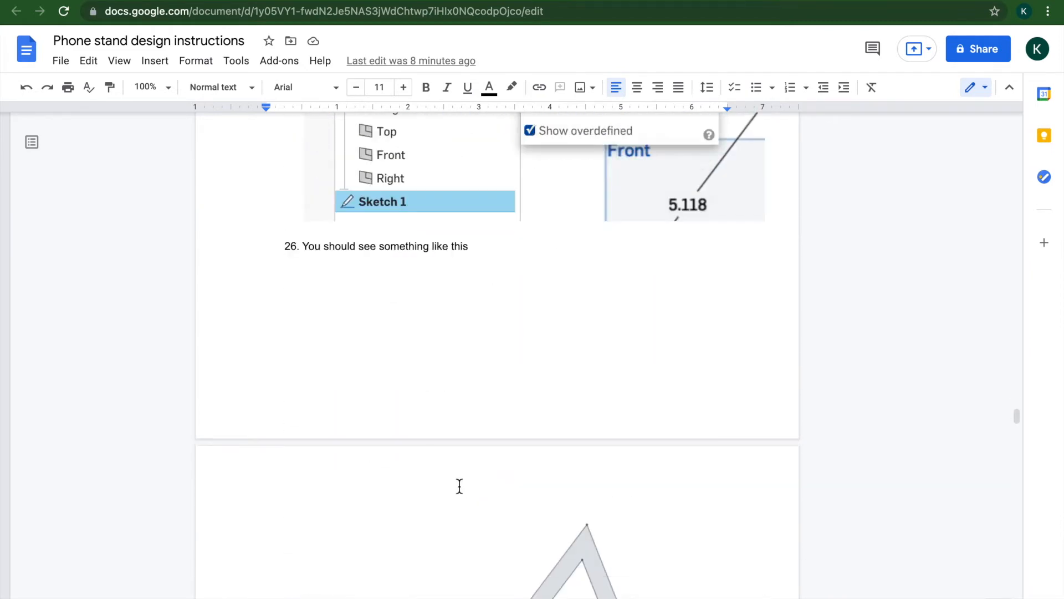
scroll(459, 486, "up", 6)
scroll(458, 487, "down", 8)
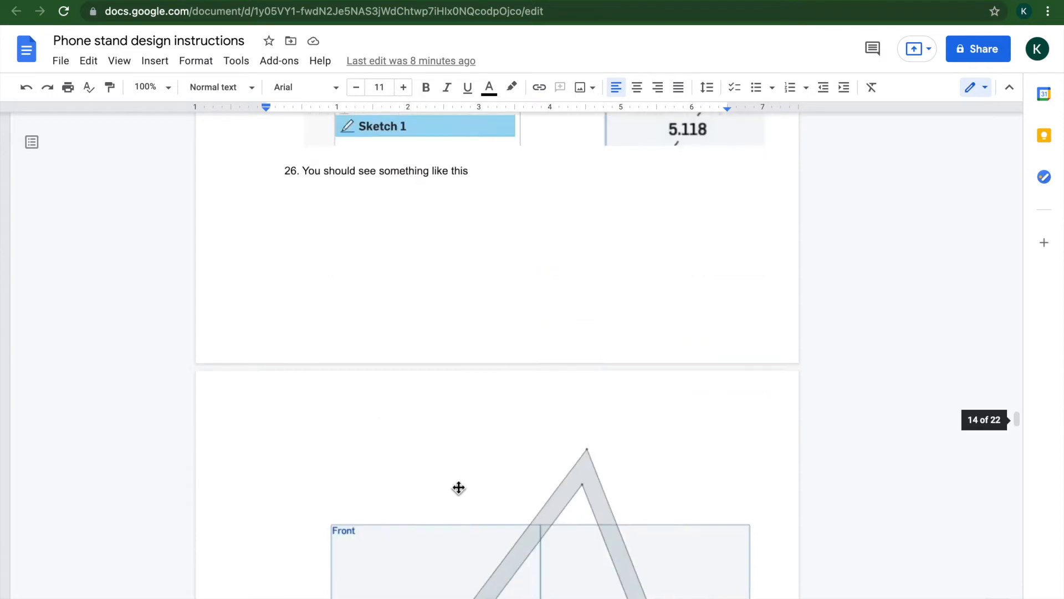
scroll(851, 214, "down", 6)
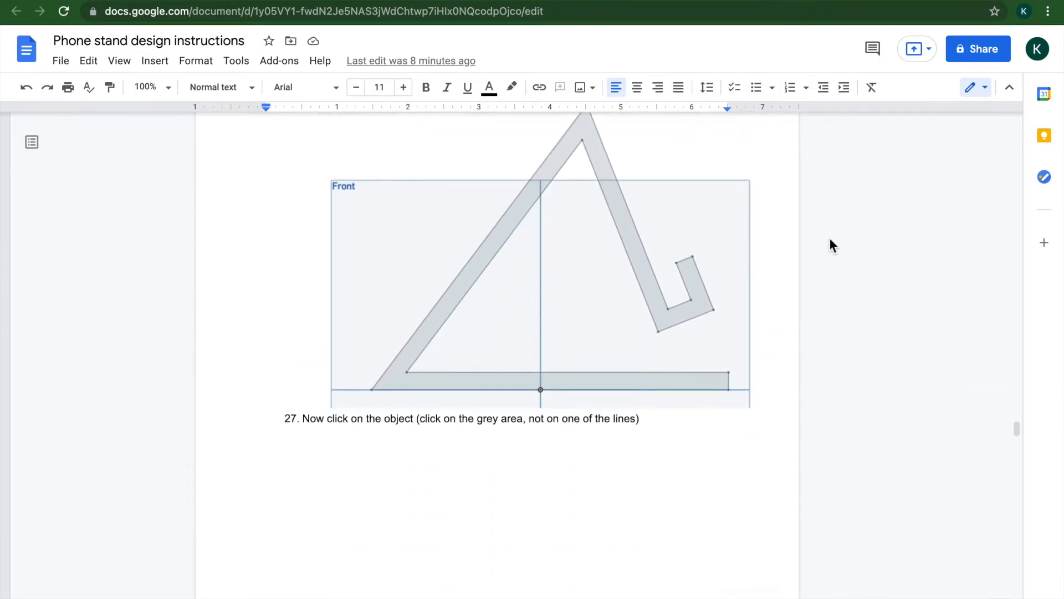
scroll(829, 240, "down", 18)
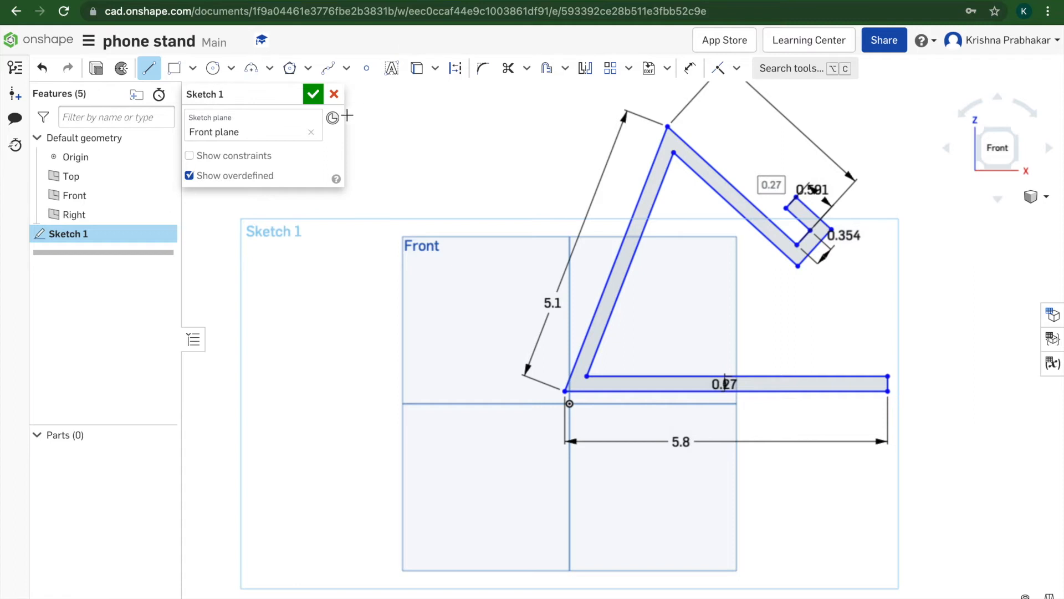
- Switch to Onshape, finish the sketch and extrude its closed region as a new solid with a blind depth of 5.2 in
left_click(314, 95)
mouse_move(952, 451)
left_mouse_down()
mouse_move(798, 295)
mouse_move(547, 109)
left_mouse_up()
left_click(163, 68)
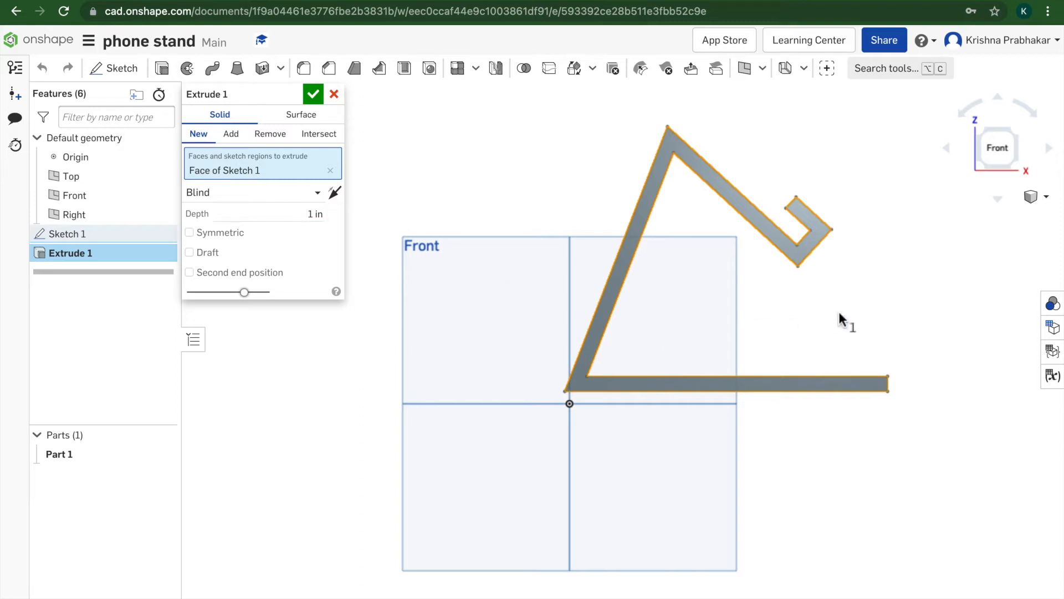
right_click_drag(886, 287, 826, 297)
left_click_drag(669, 267, 531, 371)
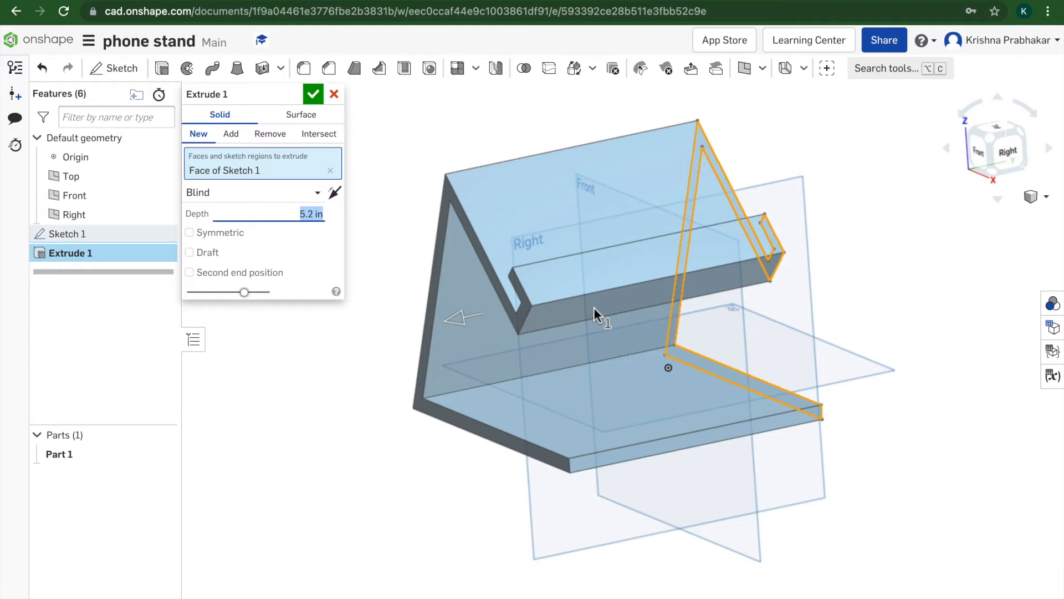
scroll(593, 307, "up", 3)
scroll(593, 307, "down", 2)
right_click_drag(594, 307, 766, 243)
left_click(999, 160)
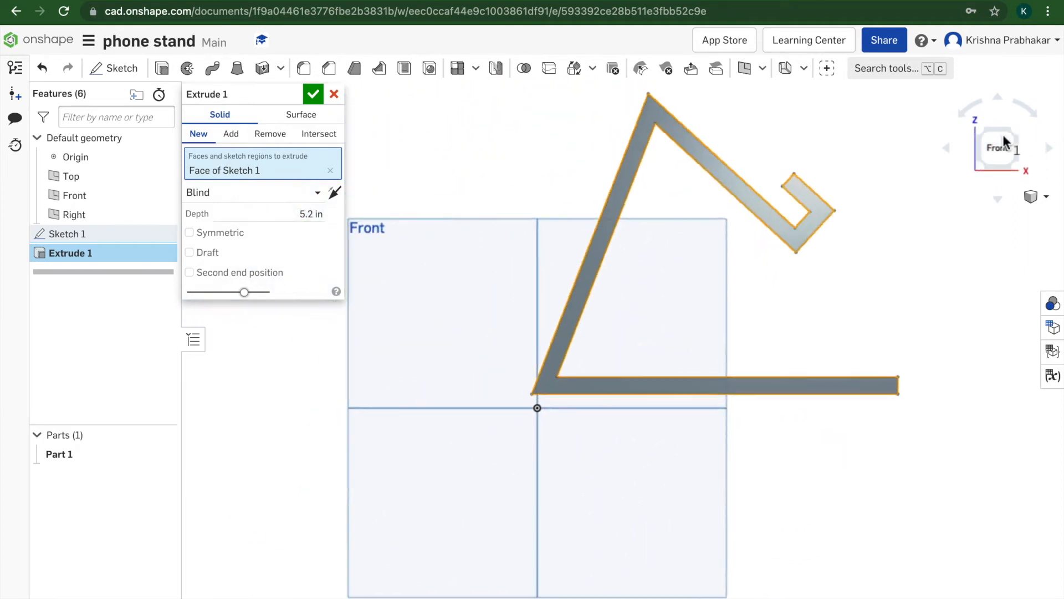
mouse_move(909, 273)
right_mouse_down()
mouse_move(876, 290)
mouse_move(865, 278)
mouse_move(931, 276)
mouse_move(921, 279)
right_mouse_up()
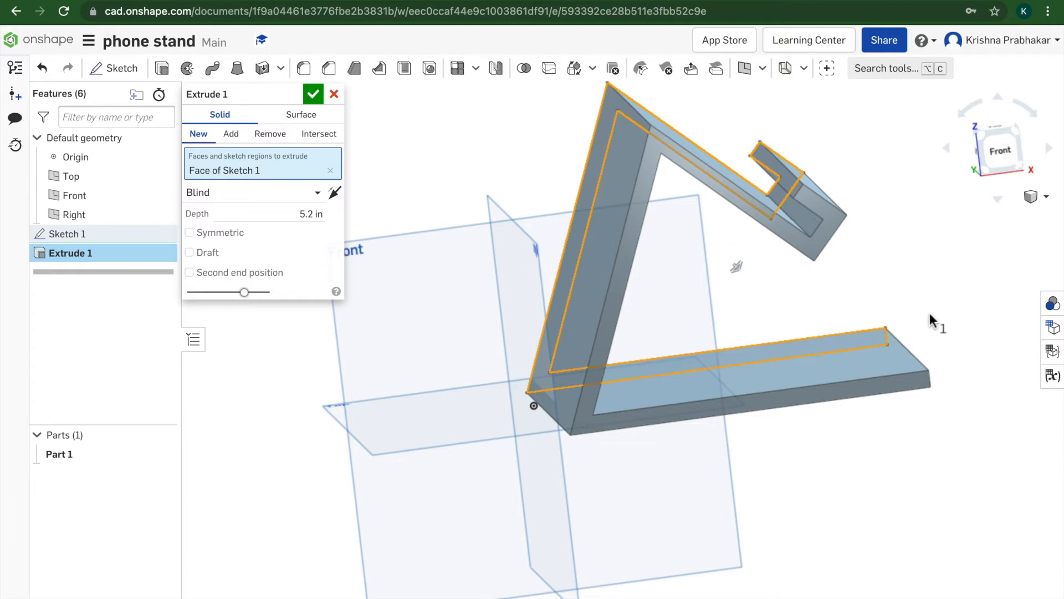
left_click(313, 95)
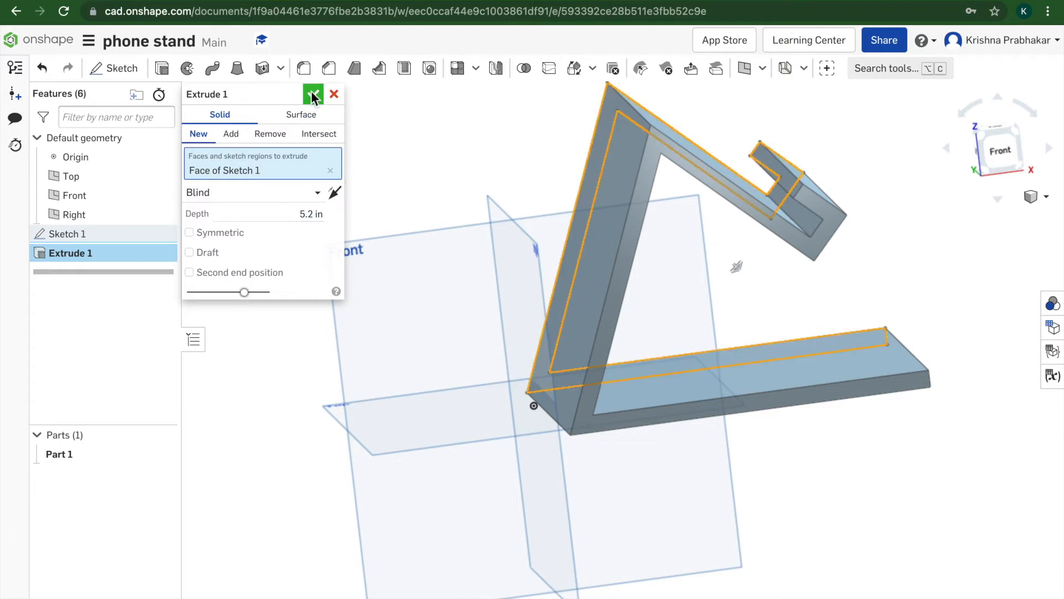
- Start a 0.2 in radius fillet and select the base plate's long side edge, its open-end edge and its upper face
left_click_drag(923, 462, 884, 400)
left_click(937, 489)
right_click_drag(934, 479, 985, 394)
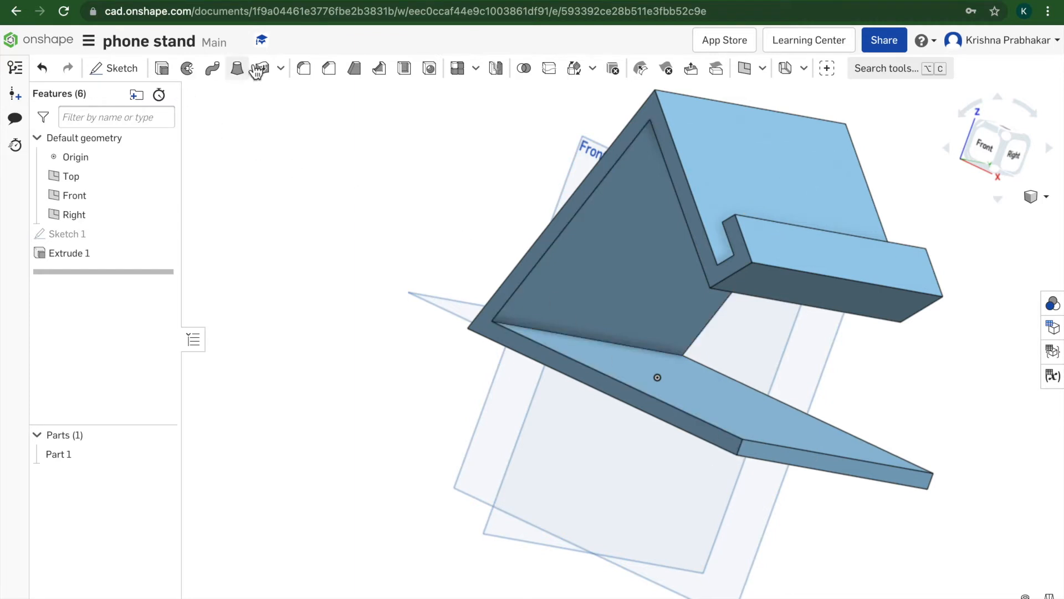
left_click(305, 77)
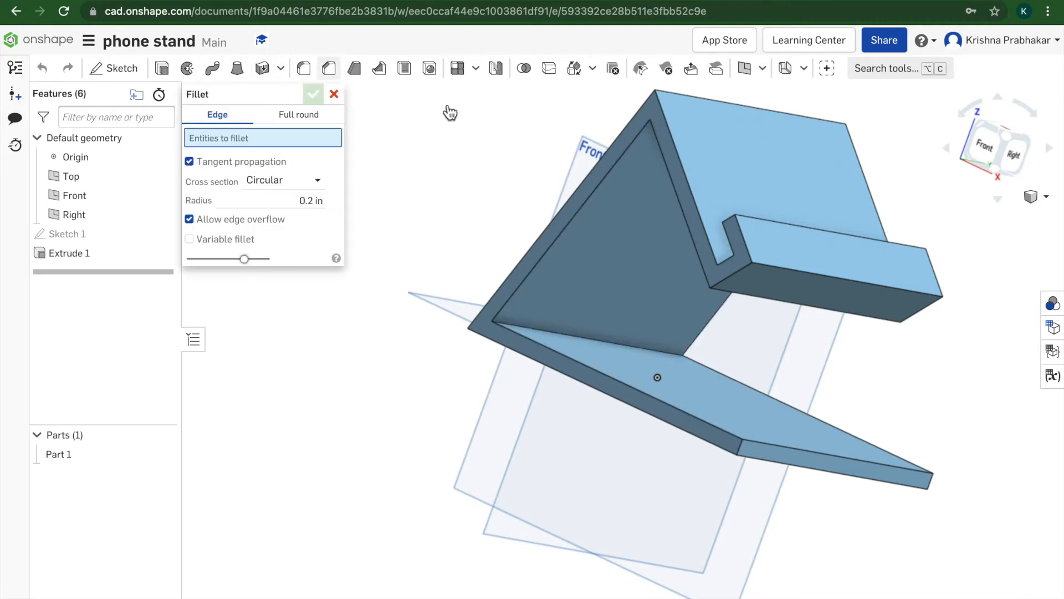
left_click(716, 431)
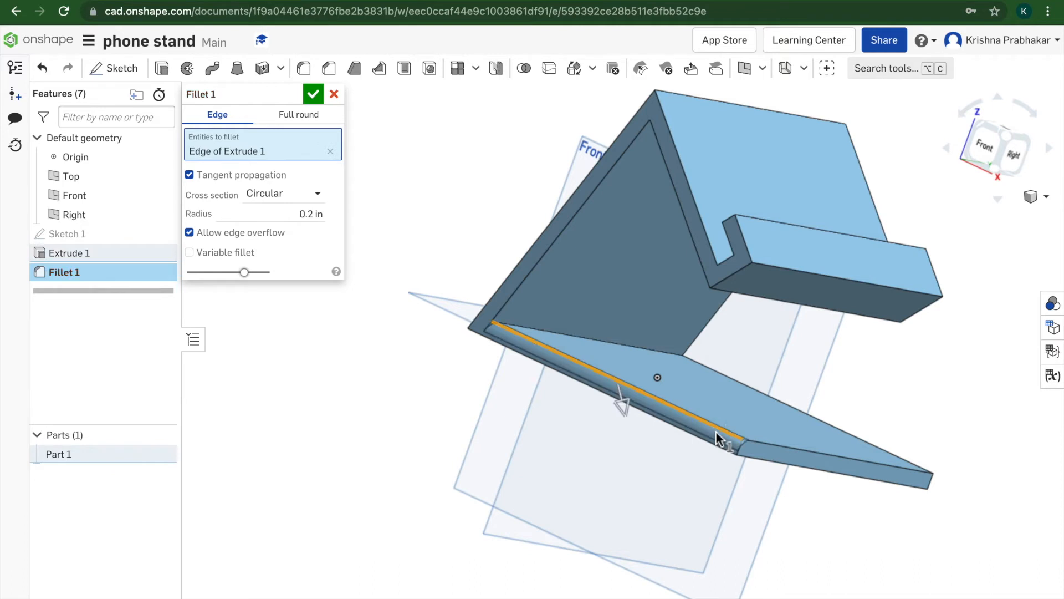
left_click(766, 443)
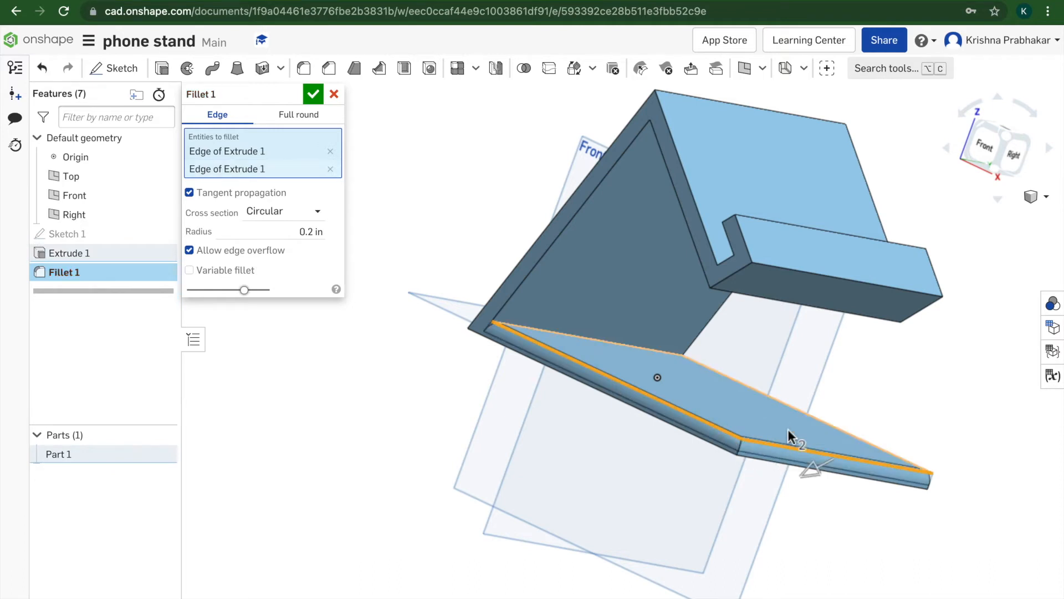
left_click(806, 432)
right_click_drag(810, 431, 750, 418)
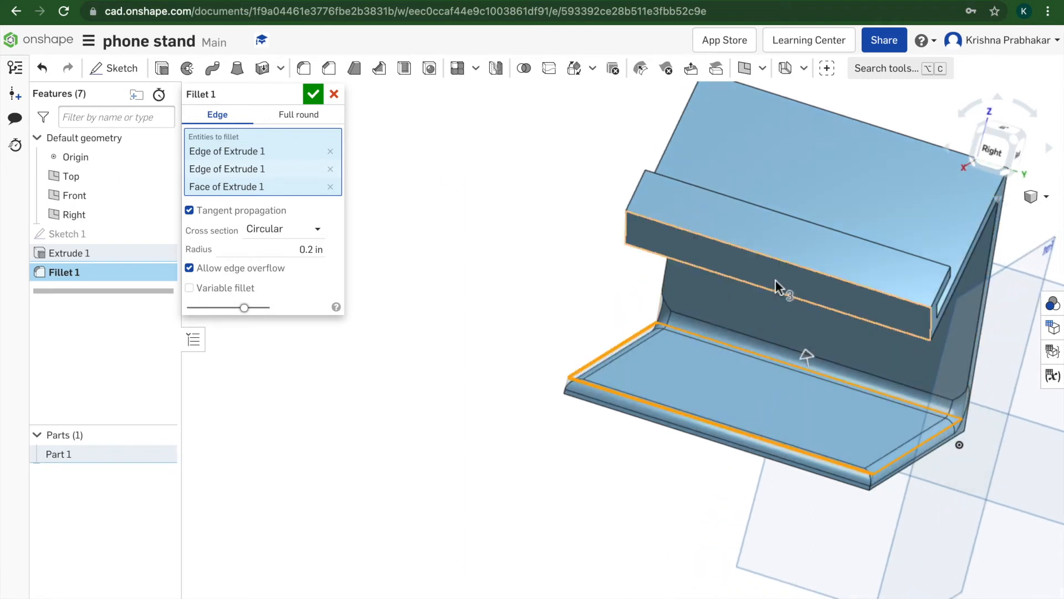
- Add the hook's two outer faces and the inner face of the back upright to the 0.2 in fillet
left_click(770, 243)
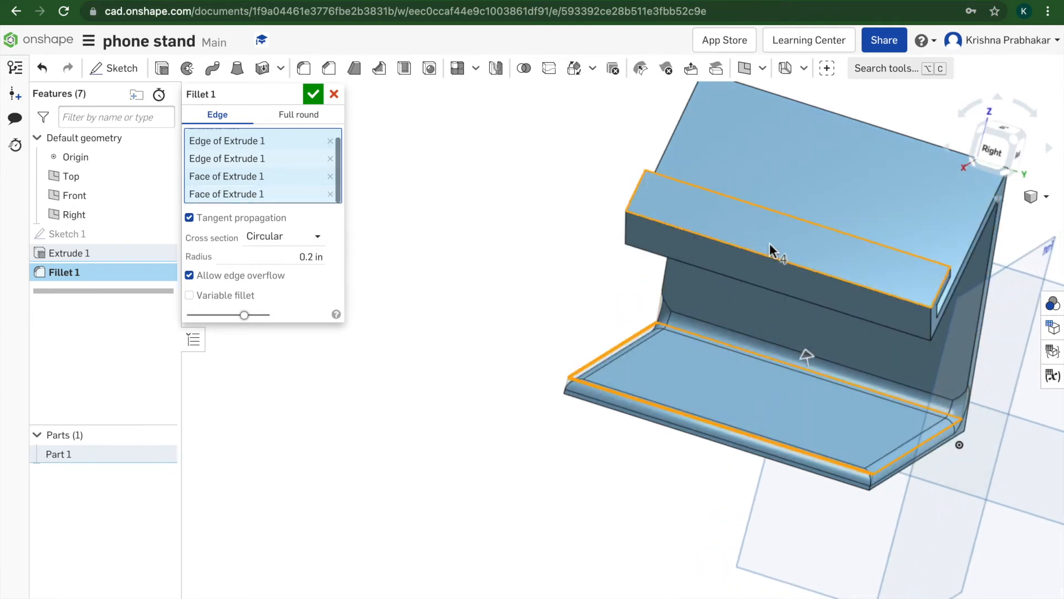
left_click(762, 277)
left_click(771, 309)
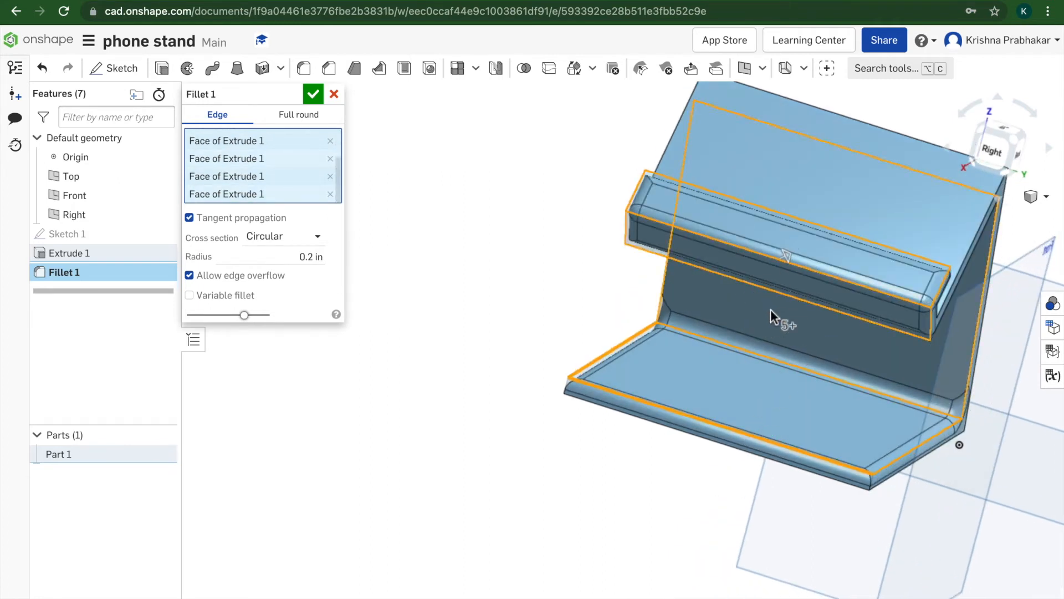
- Try to add the face of the sloped phone rest to the fillet selection
left_click(872, 218)
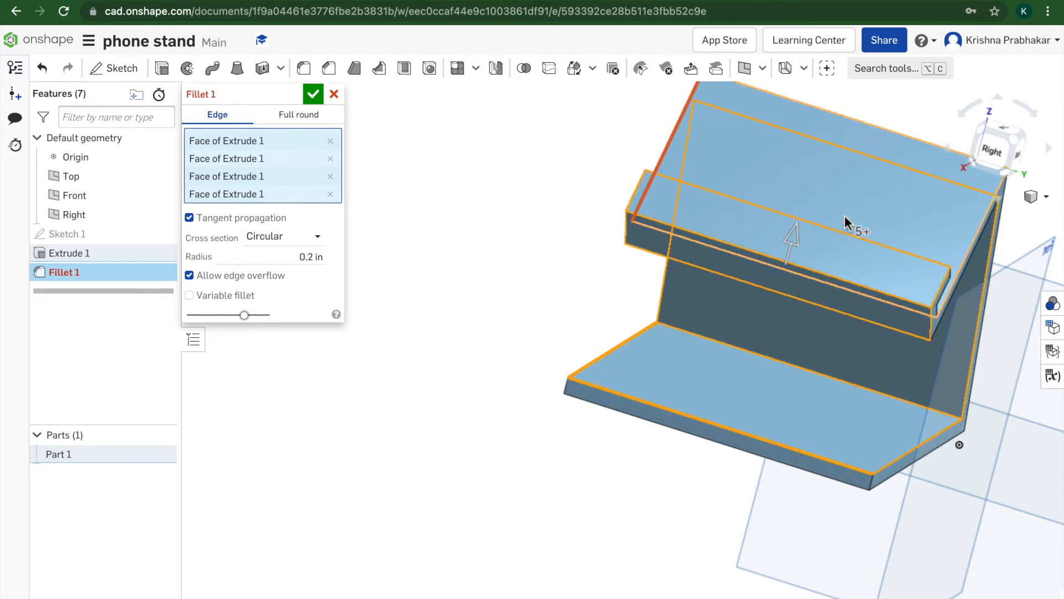
right_click_drag(859, 228, 882, 258)
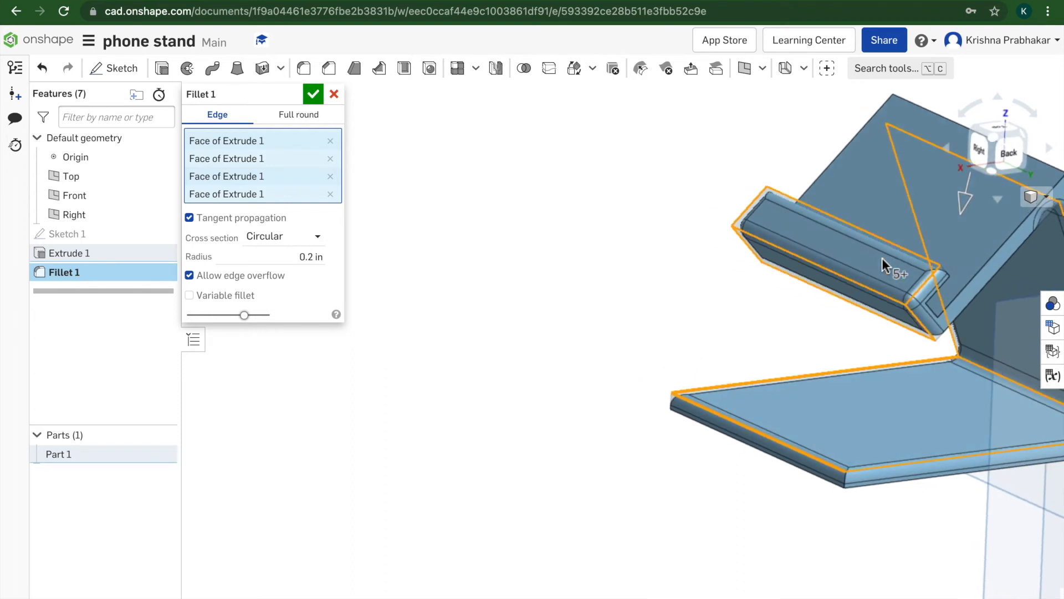
left_click(965, 291)
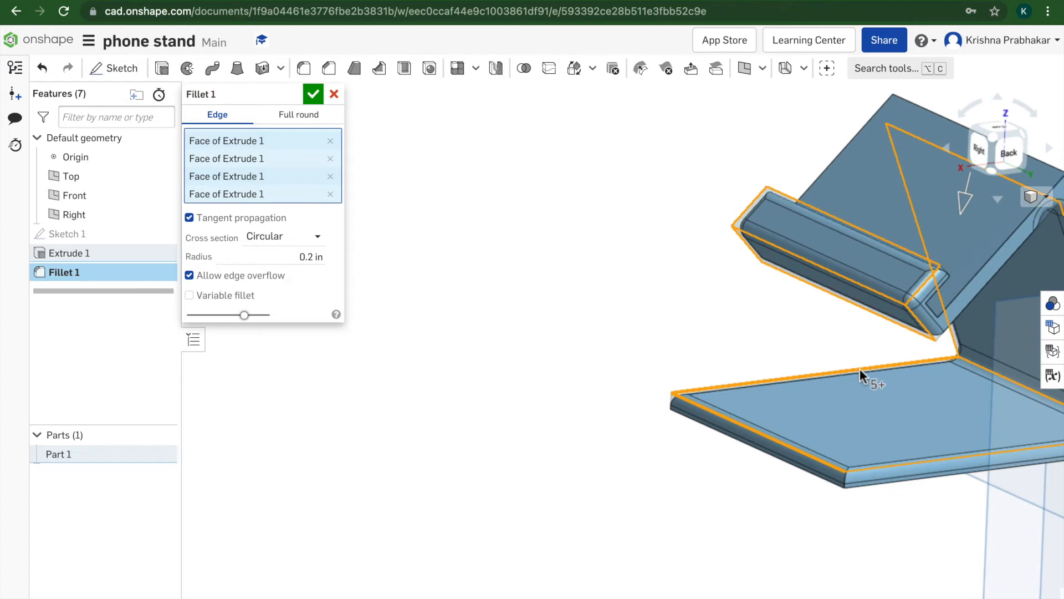
- Try to include the stand's side profile face in the fillet selection
right_click_drag(863, 397, 759, 401)
middle_click_drag(763, 400, 497, 447)
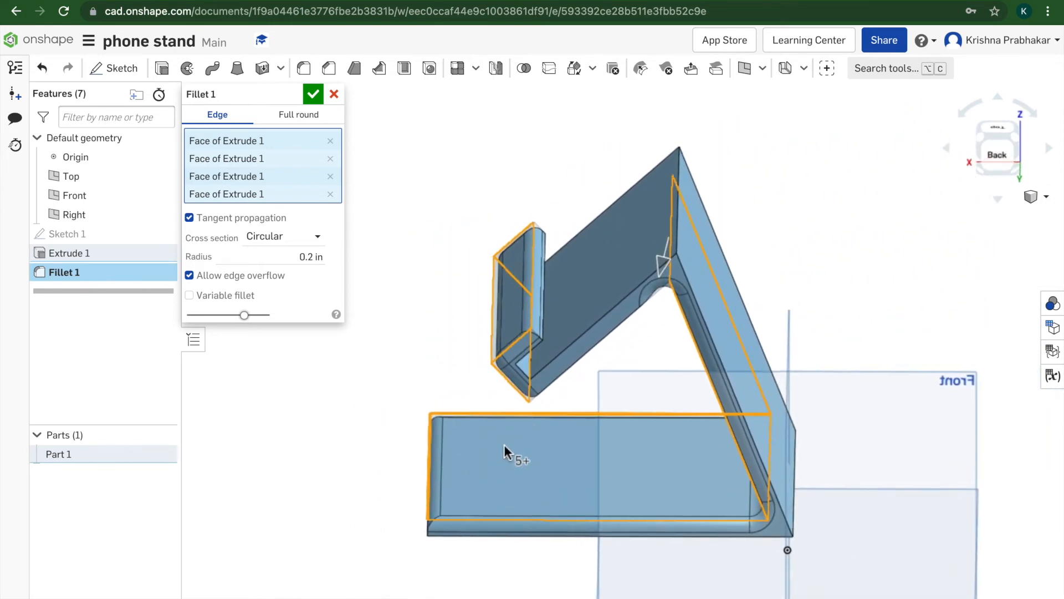
scroll(503, 444, "up", 1)
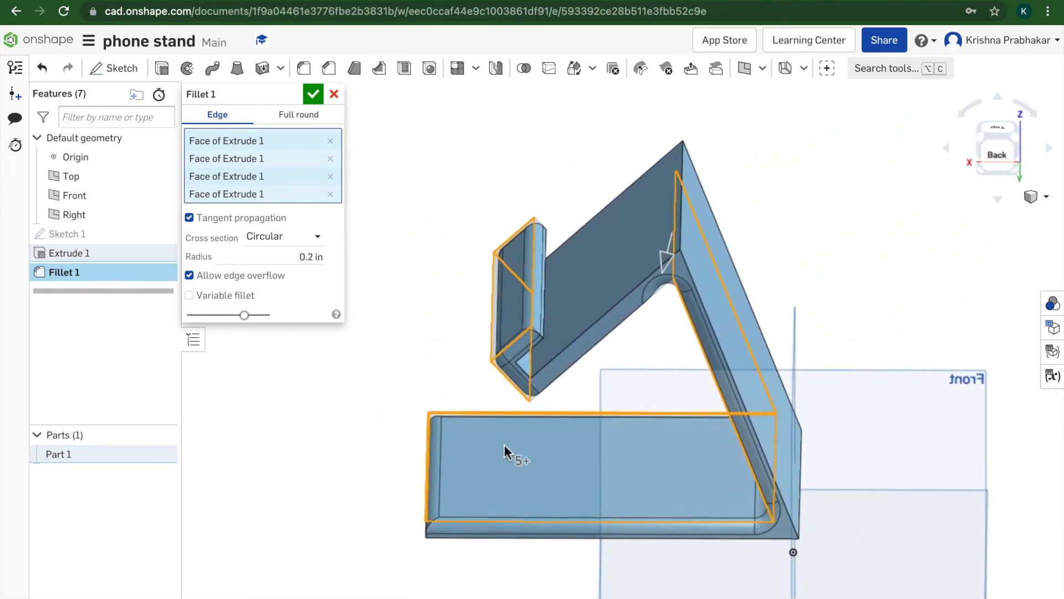
left_click(620, 313)
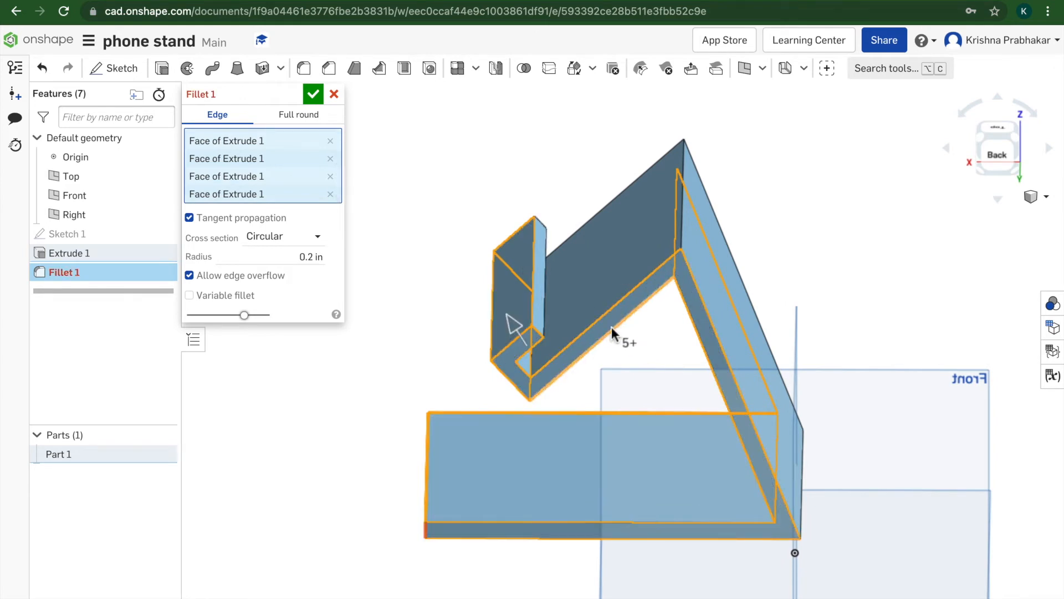
left_click_drag(81, 284, 78, 283)
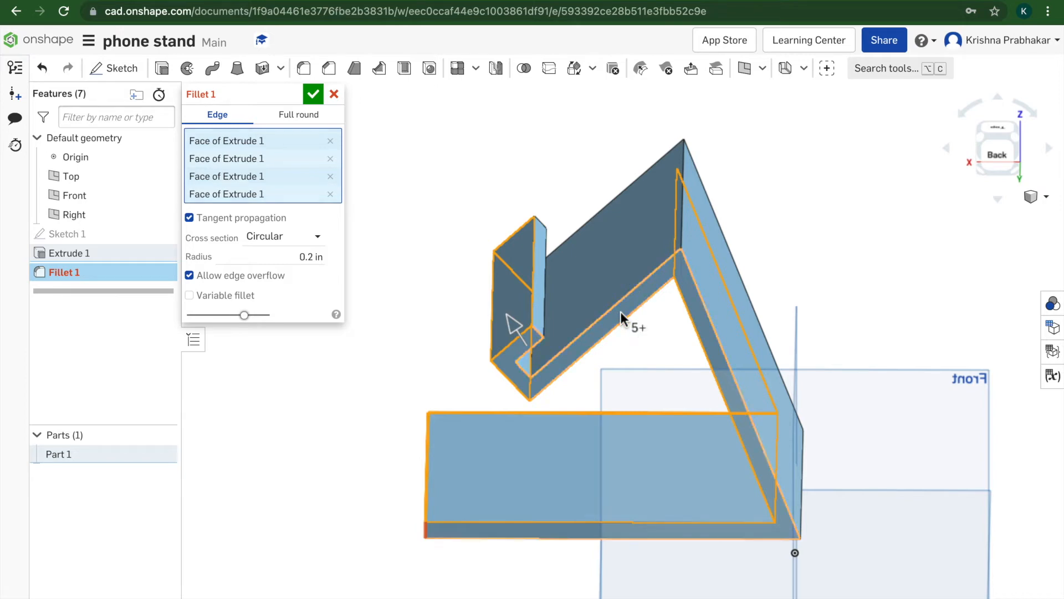
mouse_move(786, 321)
right_mouse_down()
mouse_move(659, 328)
mouse_move(801, 339)
mouse_move(784, 336)
right_mouse_up()
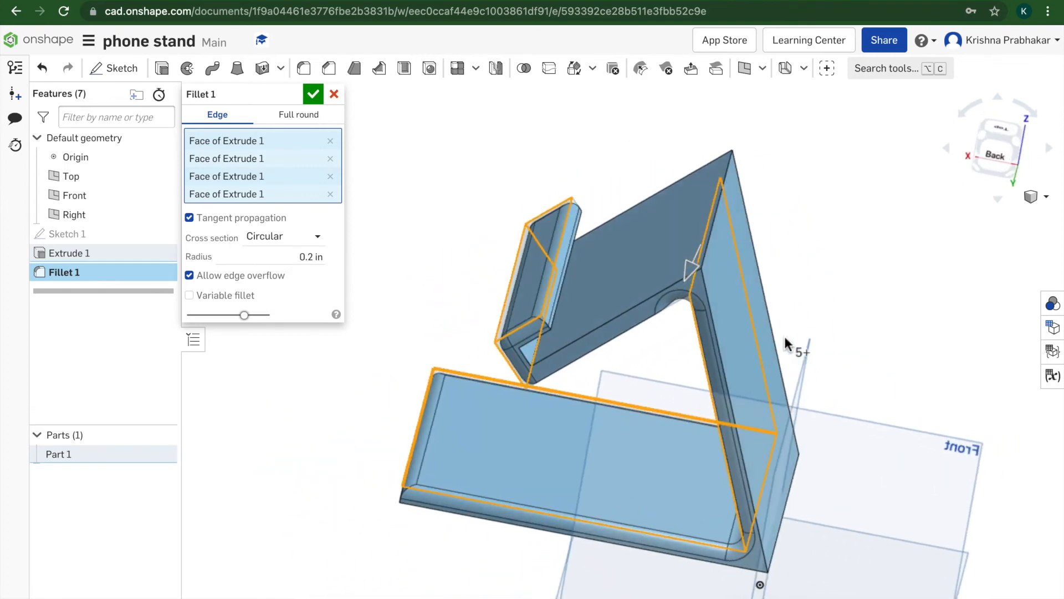
right_click_drag(716, 244, 675, 291)
left_click(601, 258)
left_click(603, 260)
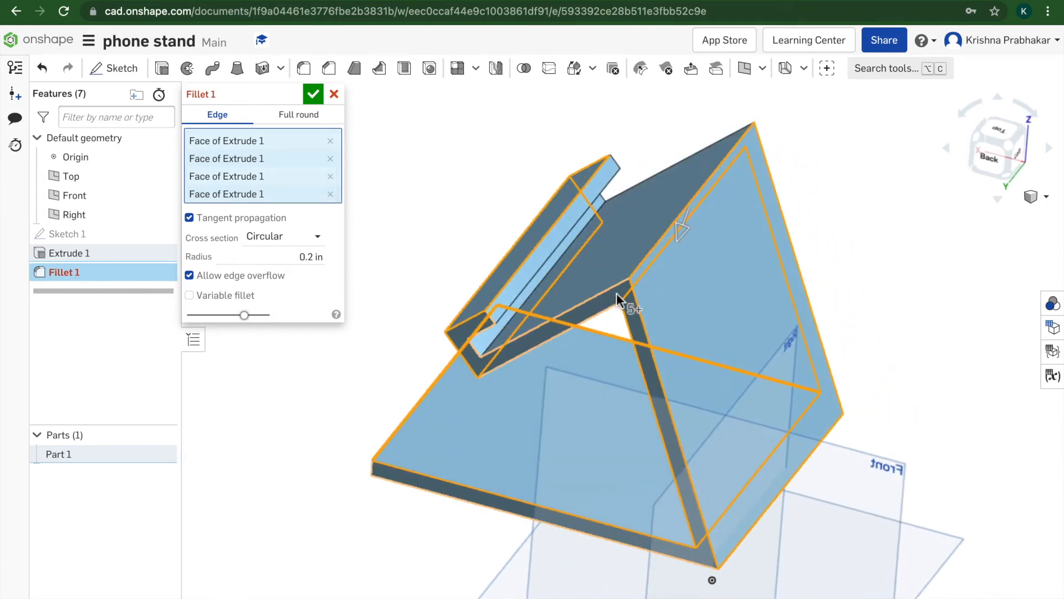
left_click(649, 281)
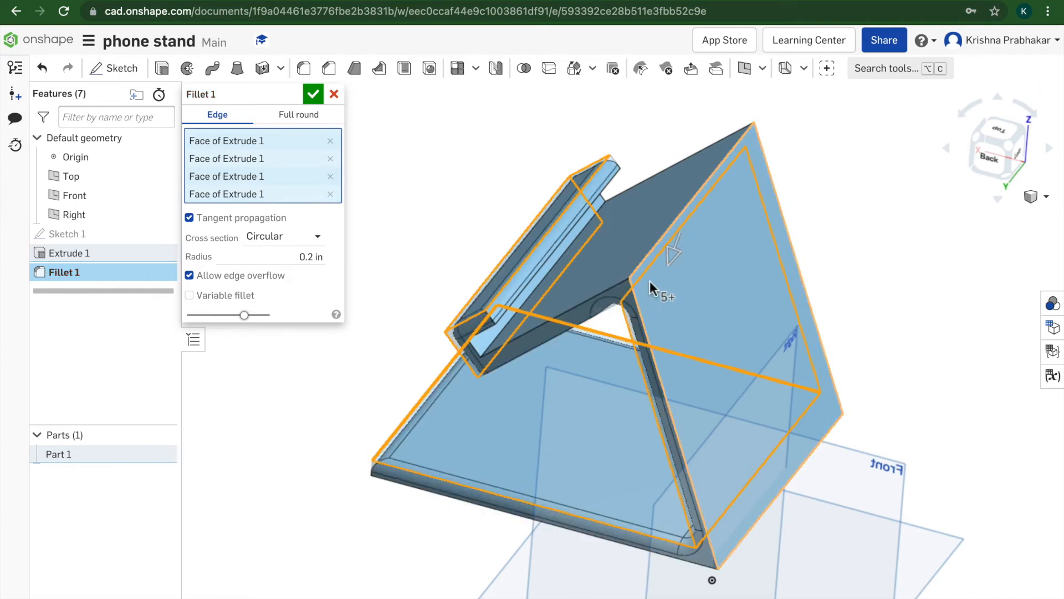
- Add the long outer edge at the stand's peak to the selection and complete the 0.2 in fillet
left_click(643, 255)
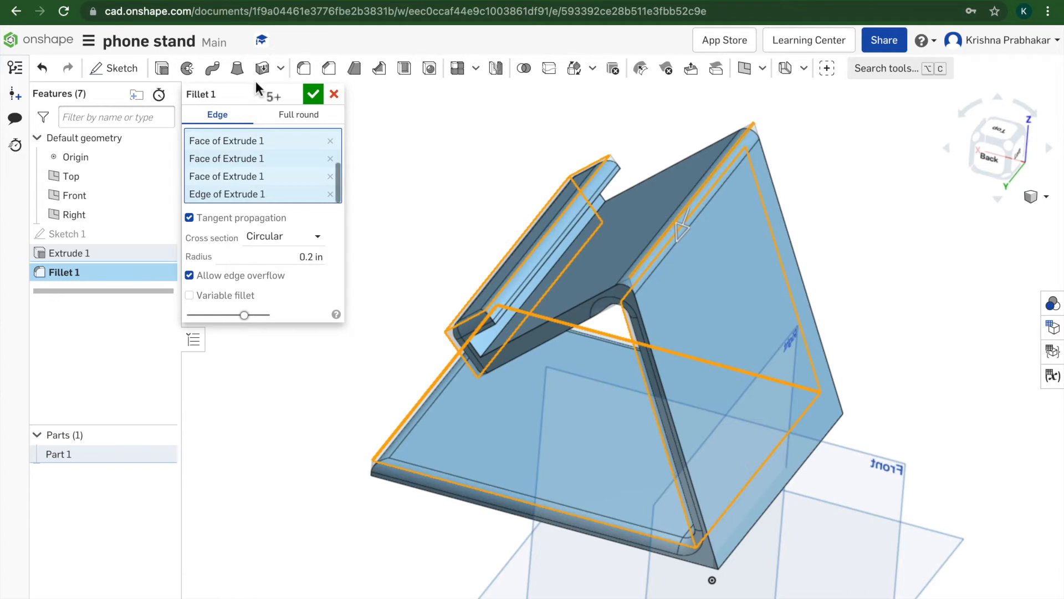
left_click(313, 94)
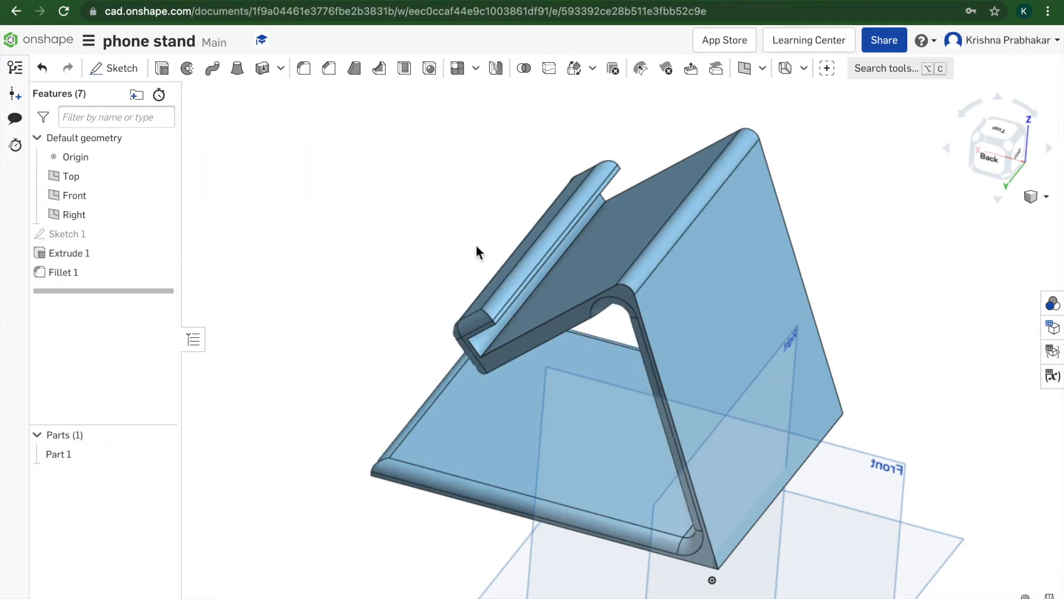
- Select the outer face of the slanted back upright and orient the view normal to it
right_click_drag(567, 311, 633, 328)
left_click(1006, 131)
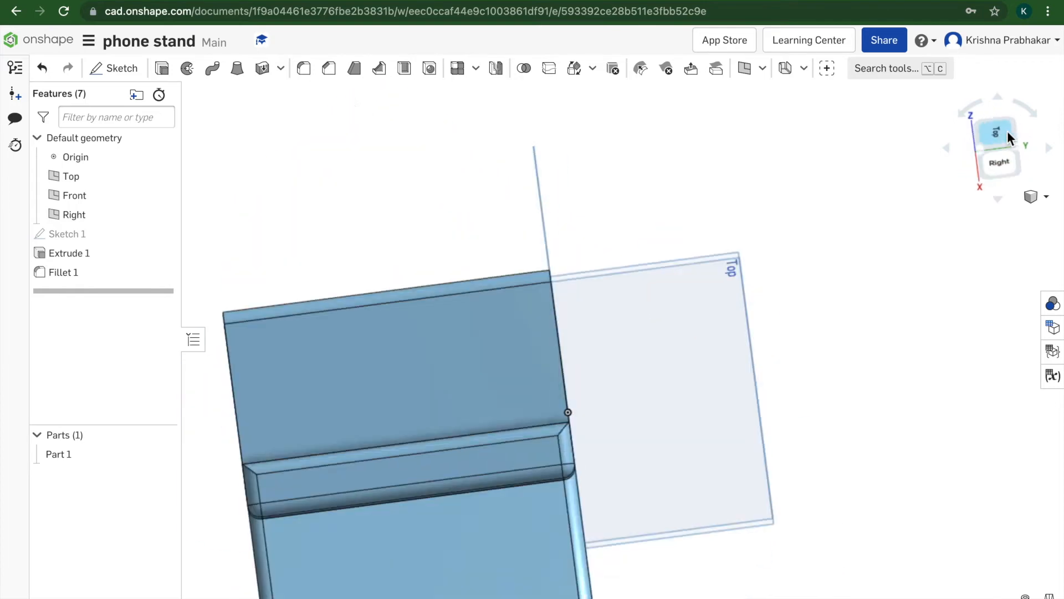
right_click_drag(707, 373, 737, 324)
middle_click_drag(751, 353, 524, 211)
right_click_drag(530, 329, 509, 317)
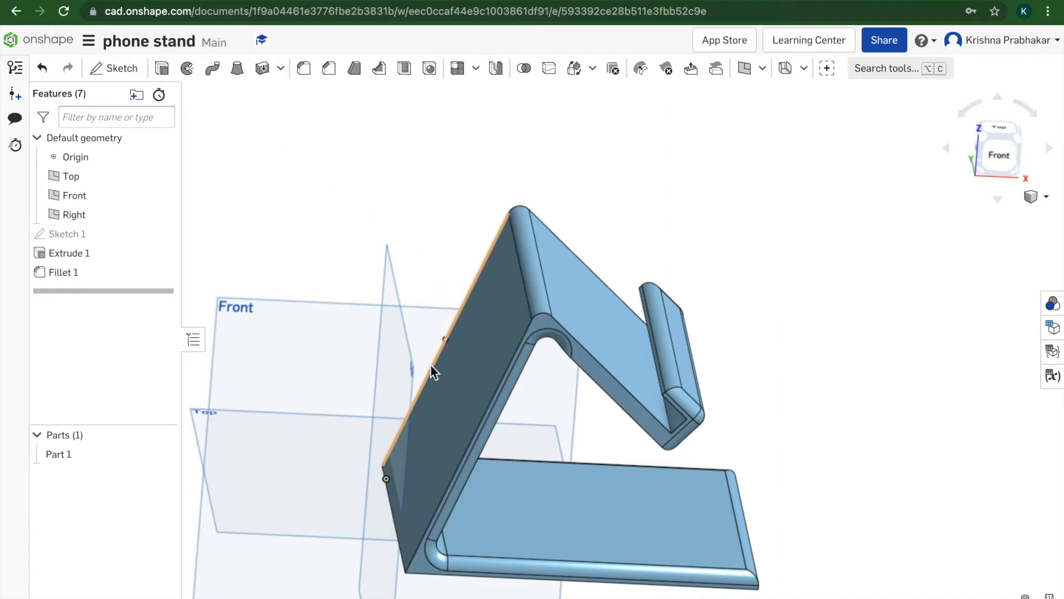
left_click(424, 446)
right_click(424, 448)
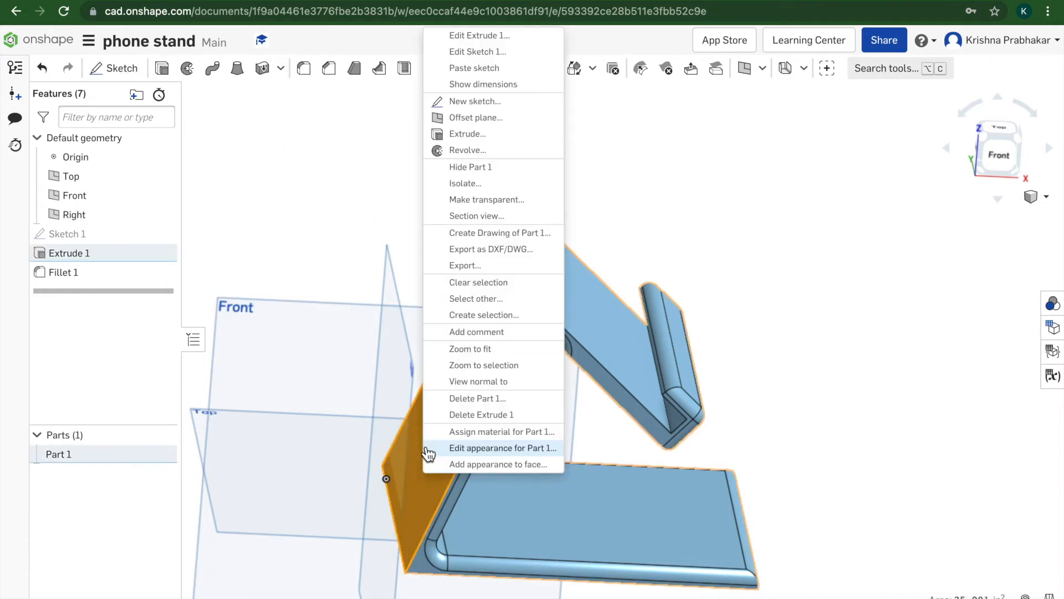
left_click(484, 381)
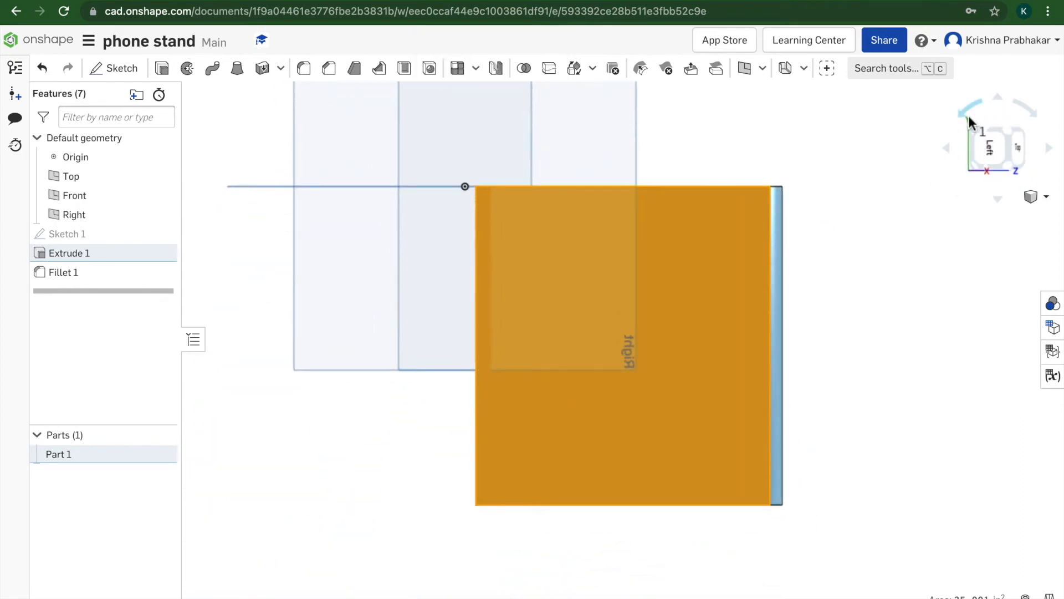
- Switch to the Left view and create a new sketch on the selected outer back face
left_click(968, 120)
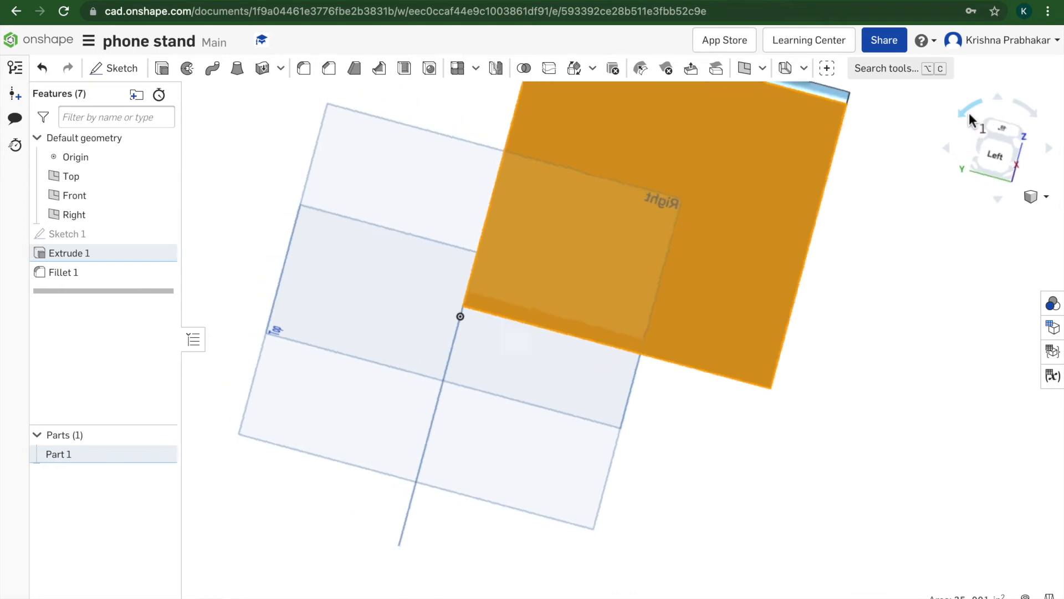
right_click_drag(842, 341, 823, 372)
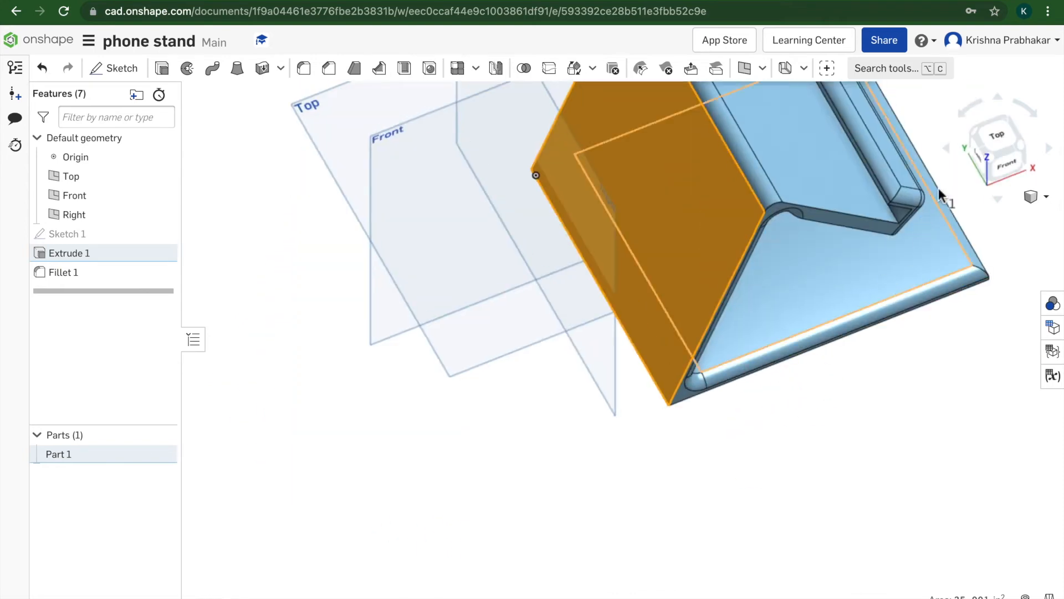
left_click(998, 142)
right_click_drag(567, 447, 614, 381)
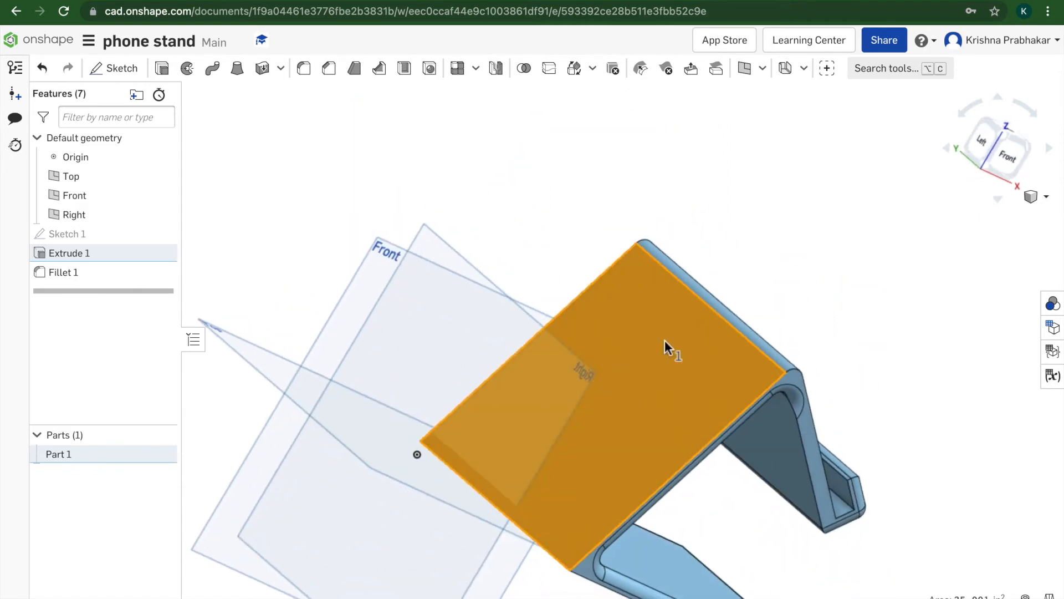
left_click(979, 148)
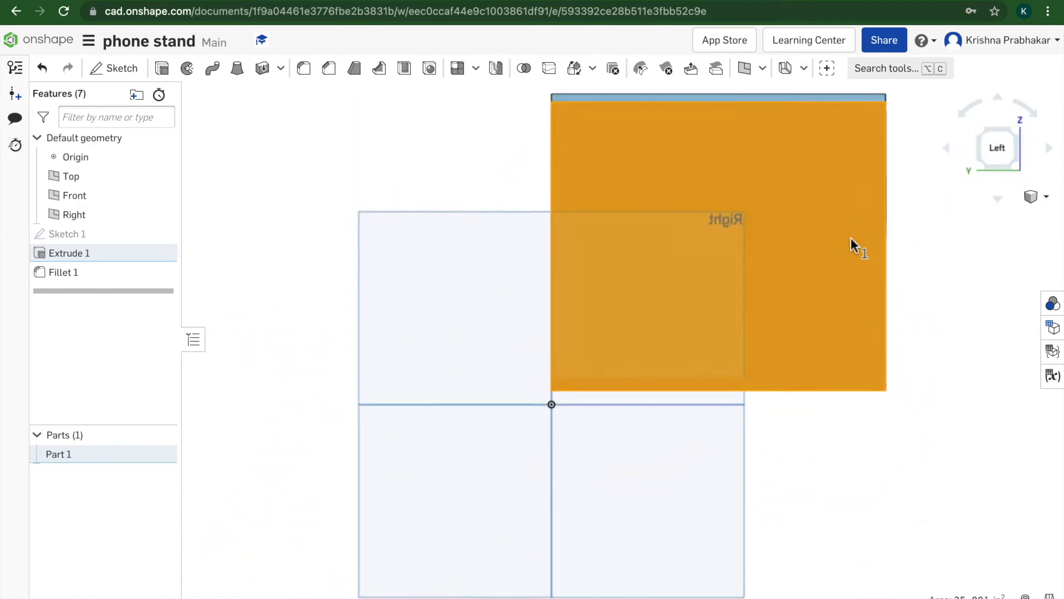
middle_click_drag(845, 246, 736, 344)
left_click(118, 68)
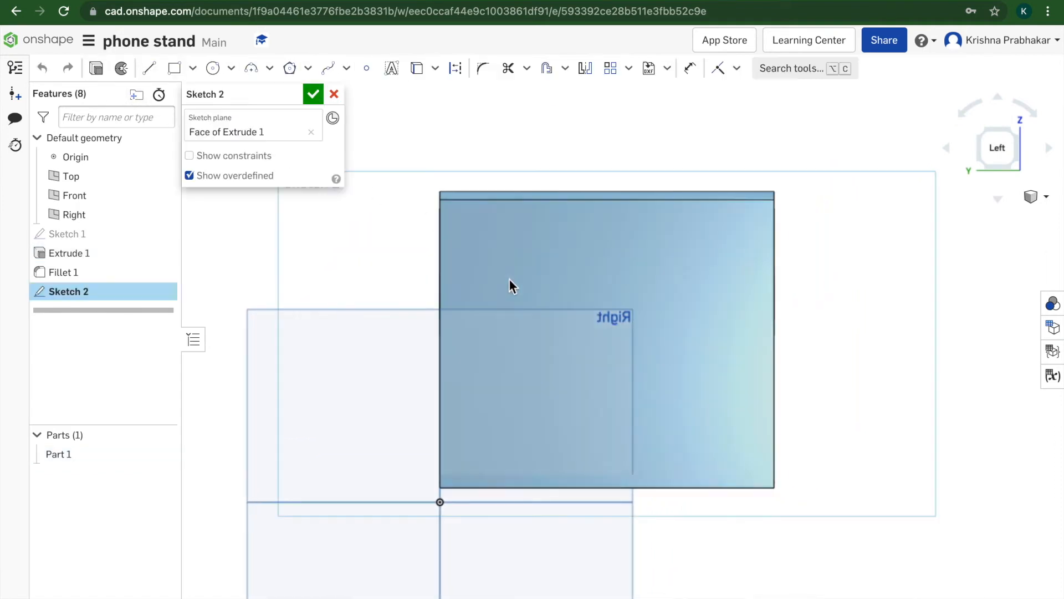
- Sketch a circle about 0.73 in in diameter in the lower middle of the back face and finish the sketch
left_click(628, 318)
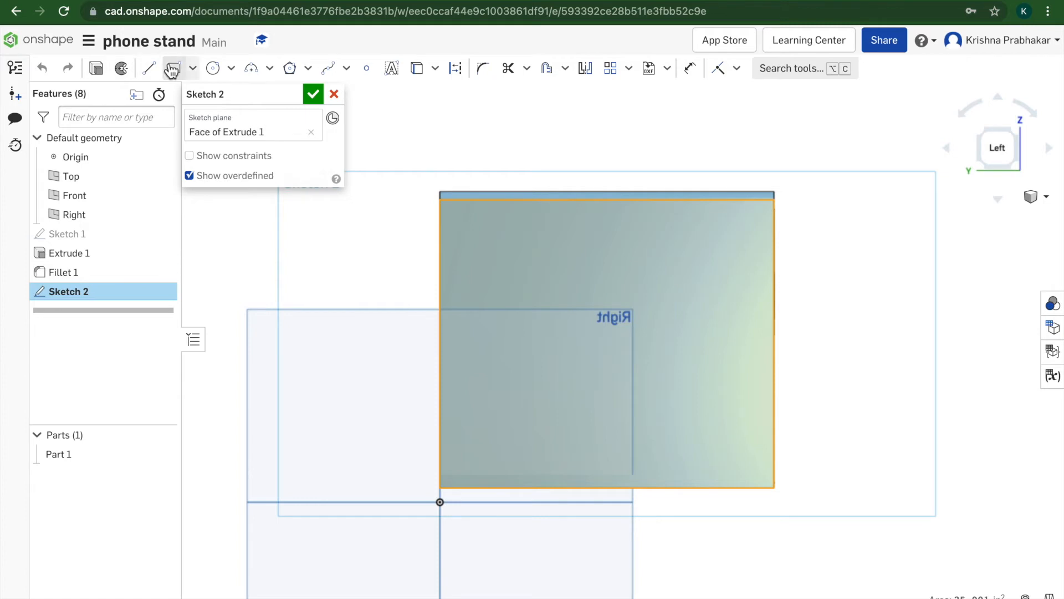
left_click(213, 67)
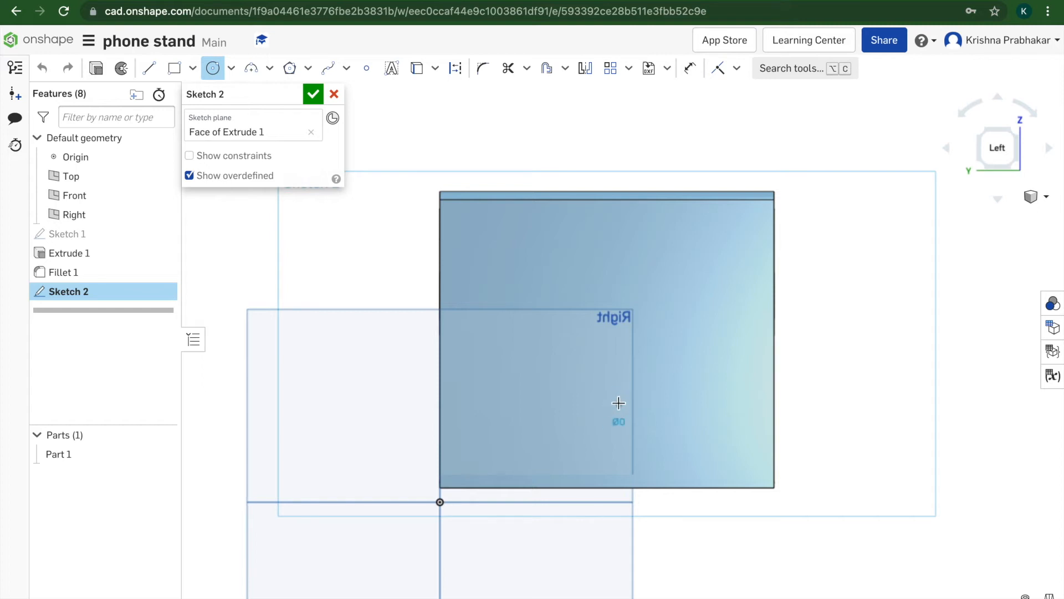
left_click(615, 367)
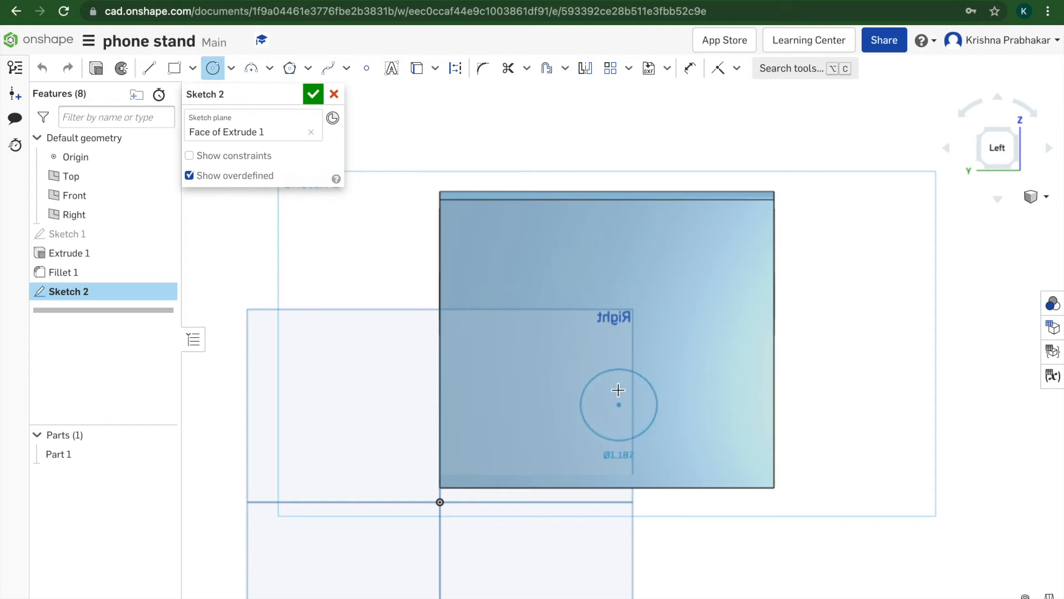
left_click(615, 385)
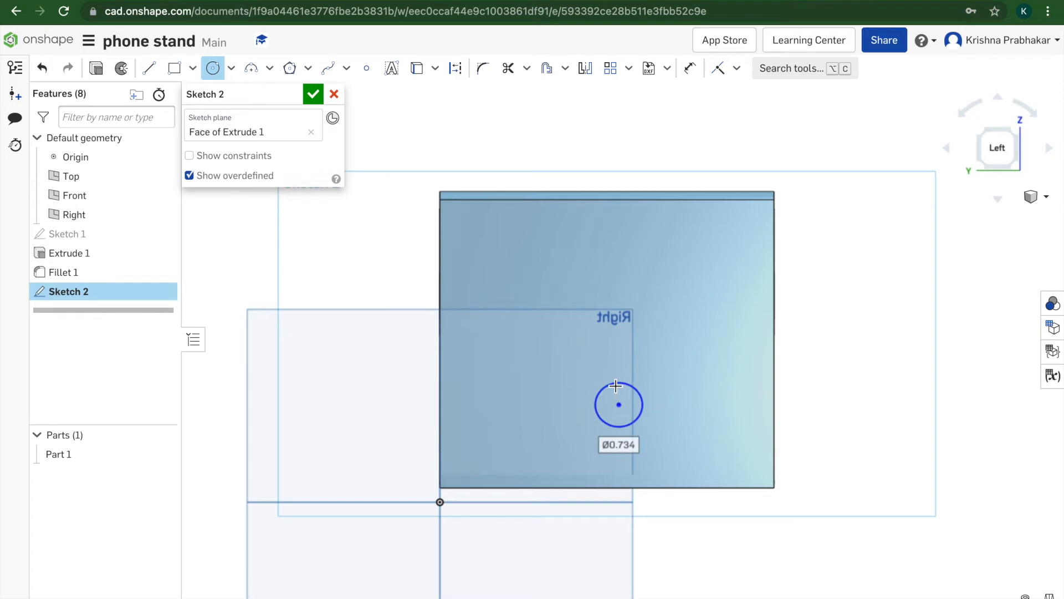
left_click(308, 94)
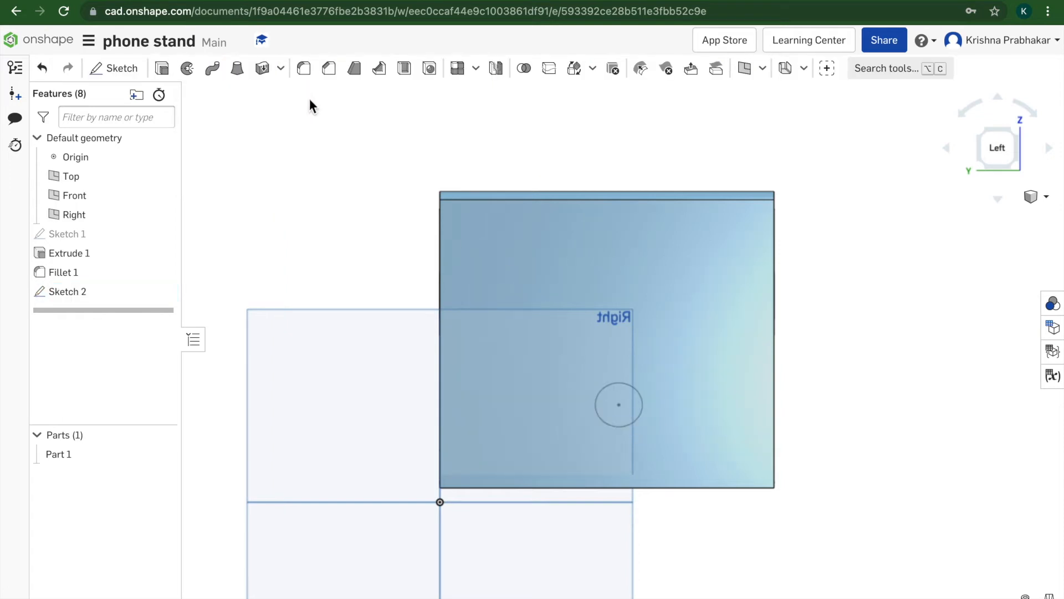
- Extrude the circle on the back upright as a Remove cut 1 in deep through the upright
right_click(607, 405)
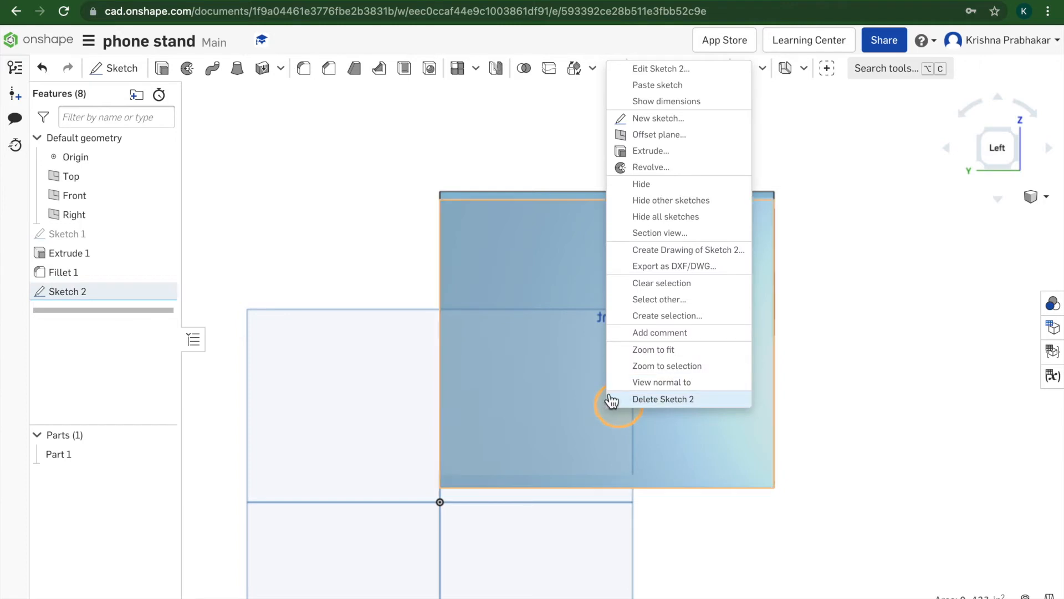
left_click(642, 152)
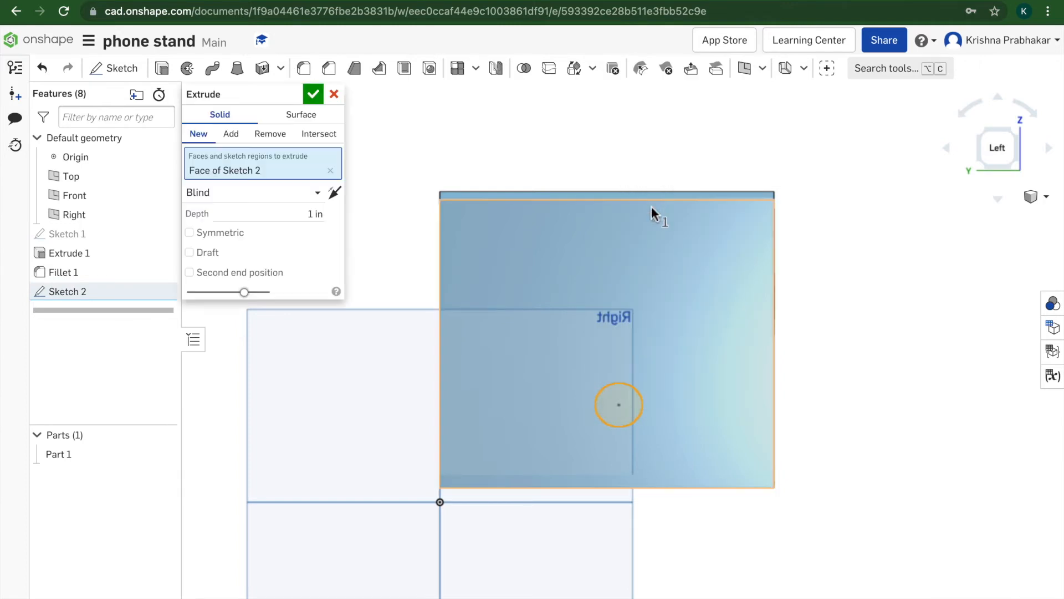
right_click_drag(821, 339, 744, 348)
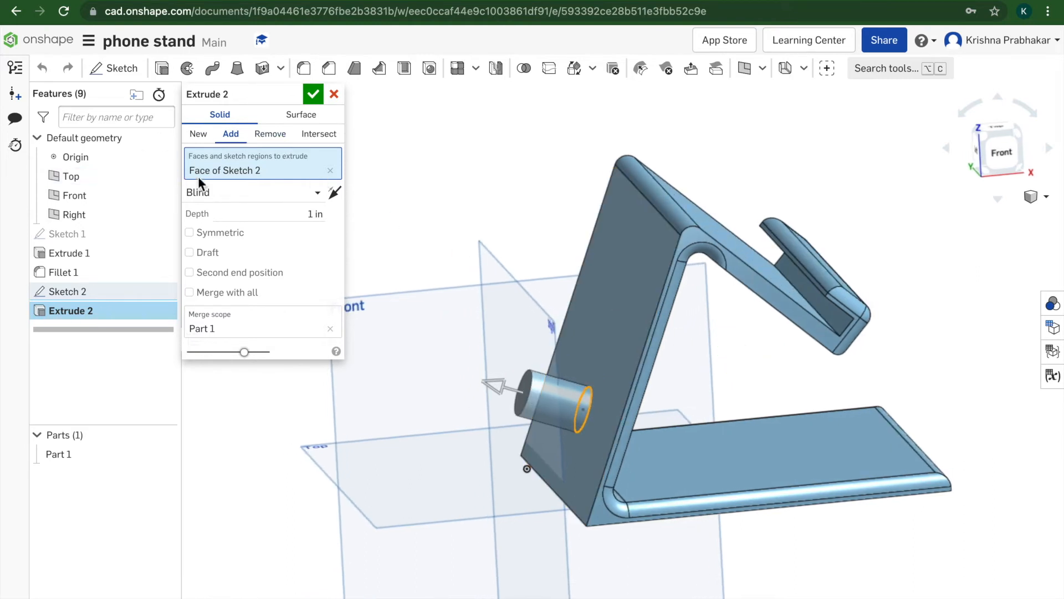
left_click(272, 135)
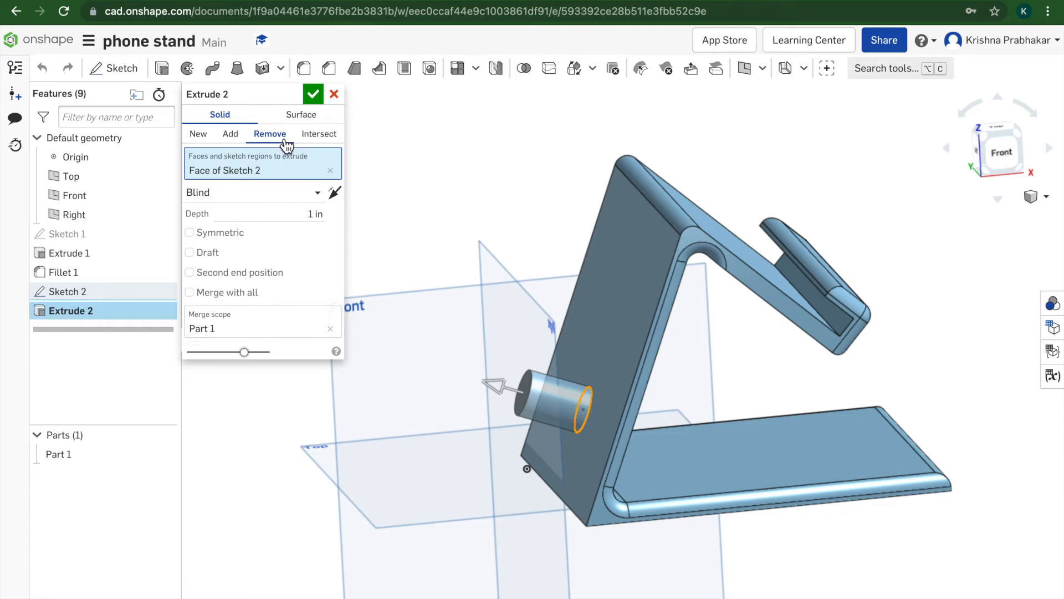
right_click_drag(703, 265, 732, 280)
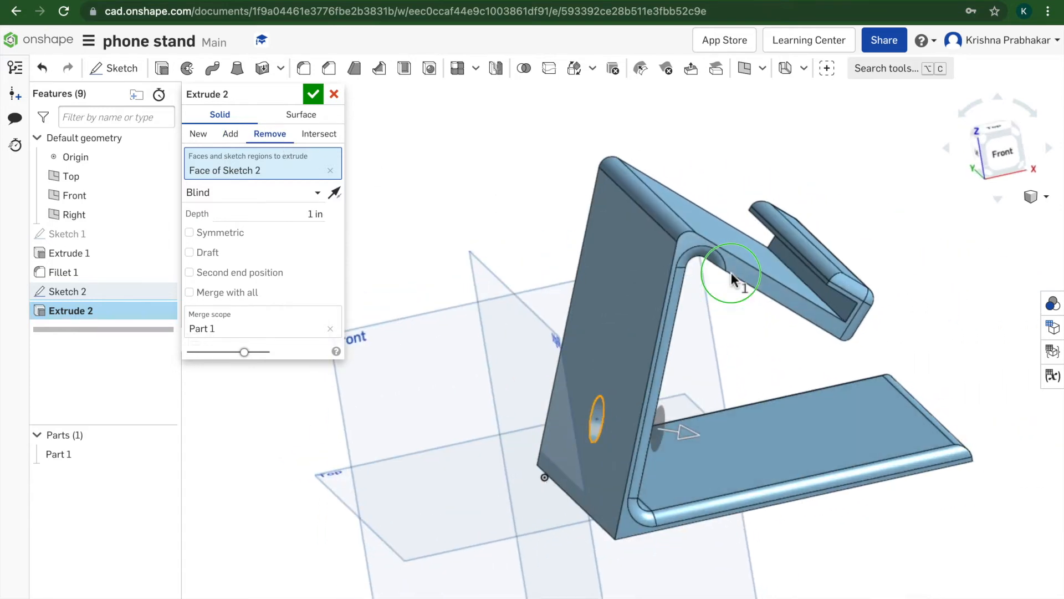
left_click(313, 94)
- Create a new sketch on the long narrow outer face of the phone-holding lip and orient the view normal to it
right_click_drag(736, 460, 713, 458)
right_click_drag(781, 244, 787, 283)
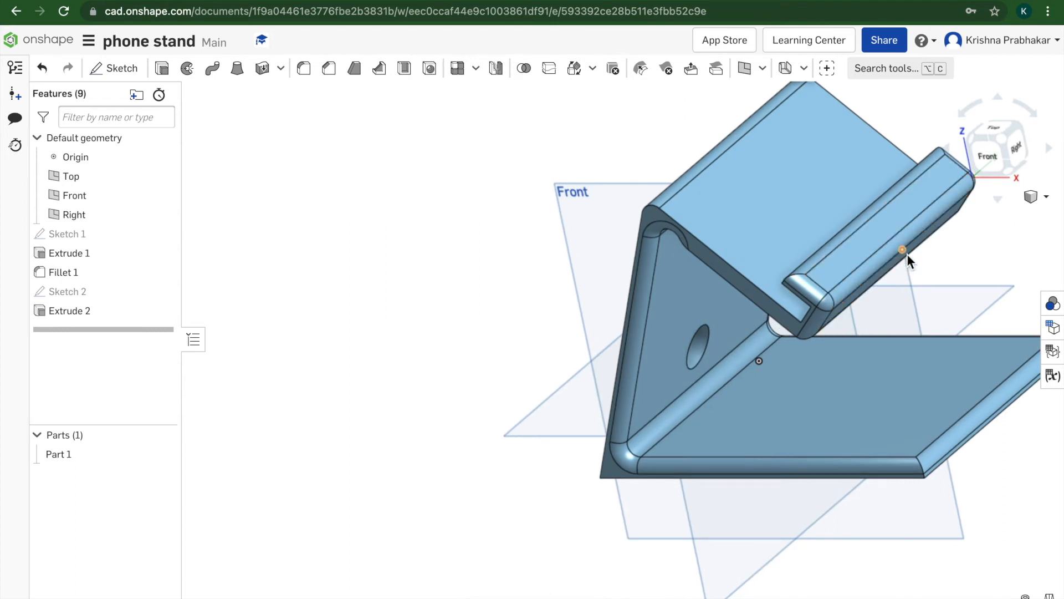
right_click_drag(961, 280, 950, 289)
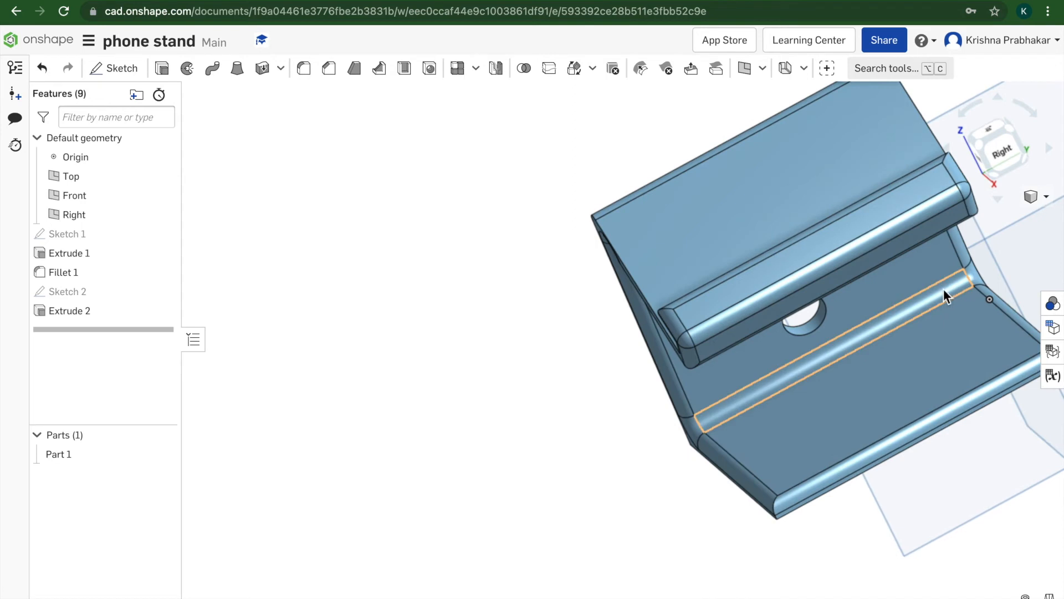
left_click(826, 287)
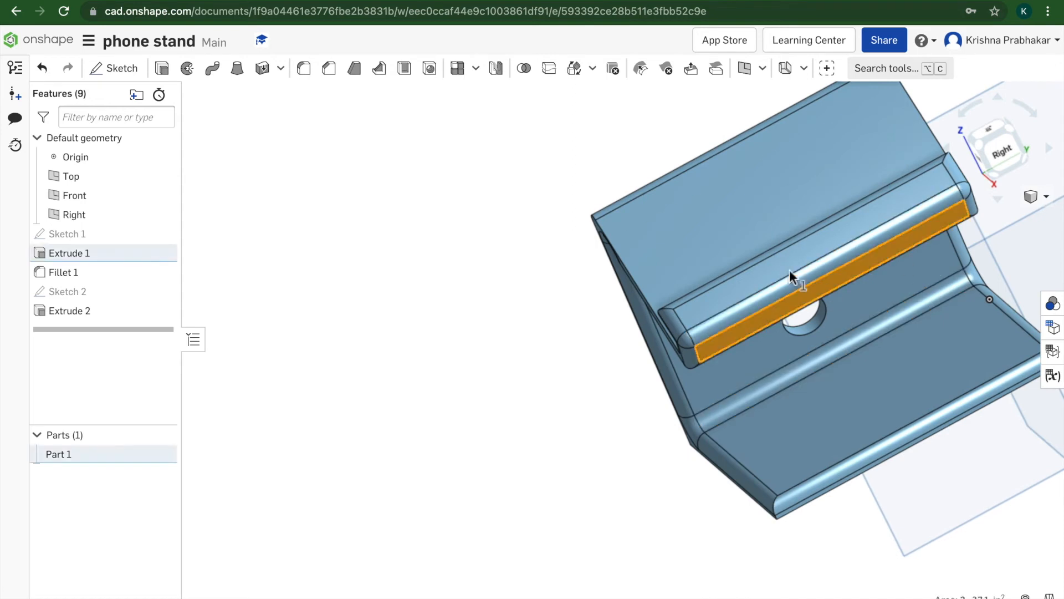
left_click(127, 69)
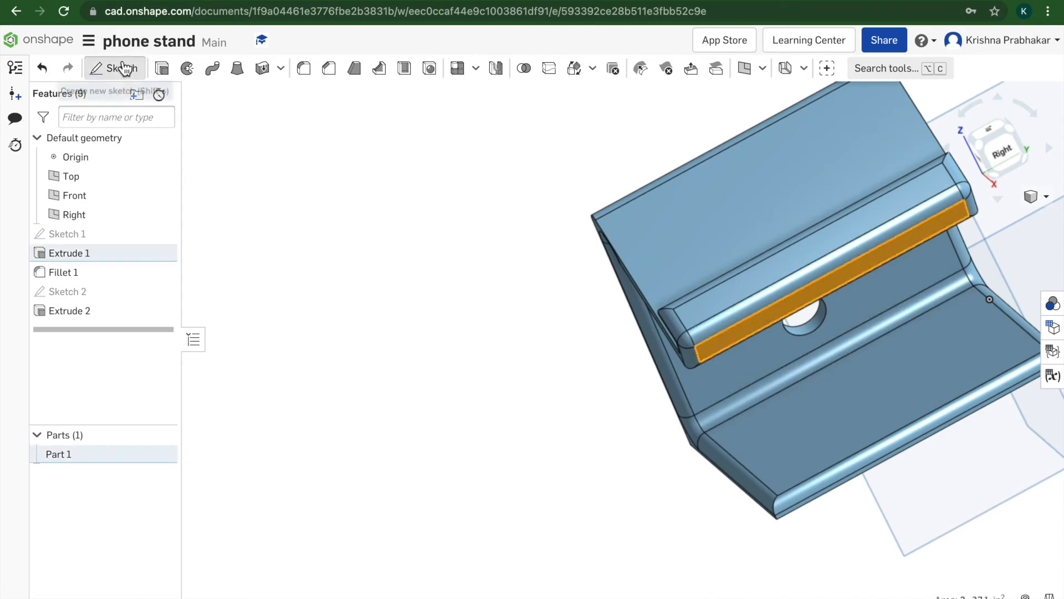
right_click(843, 274)
left_click(902, 499)
- Sketch a circle about 0.44 in in diameter at the middle of the lip's outer face and finish the sketch
scroll(520, 326, "up", 3)
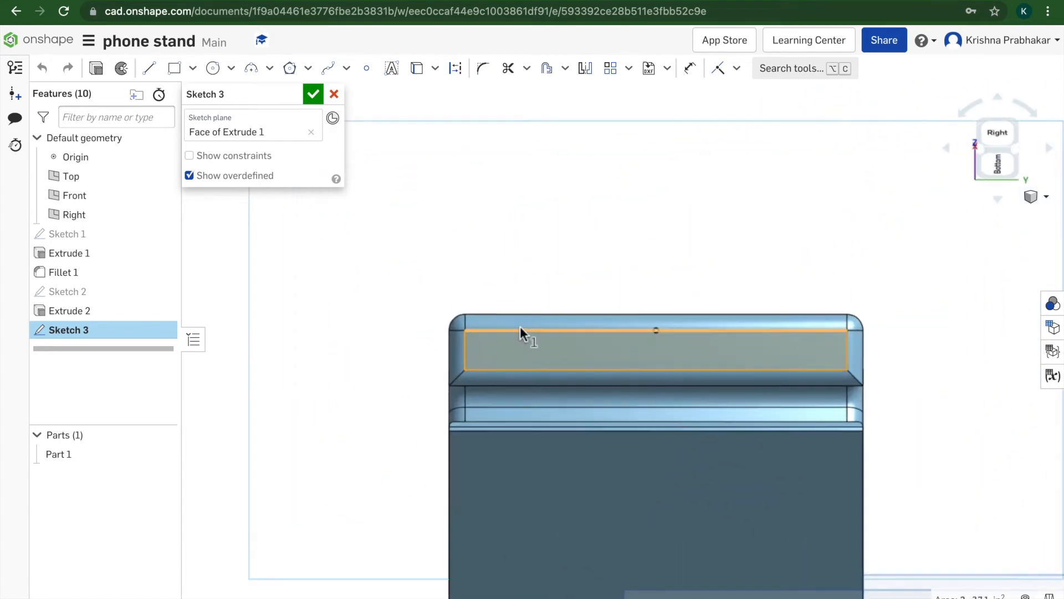
scroll(774, 387, "up", 2)
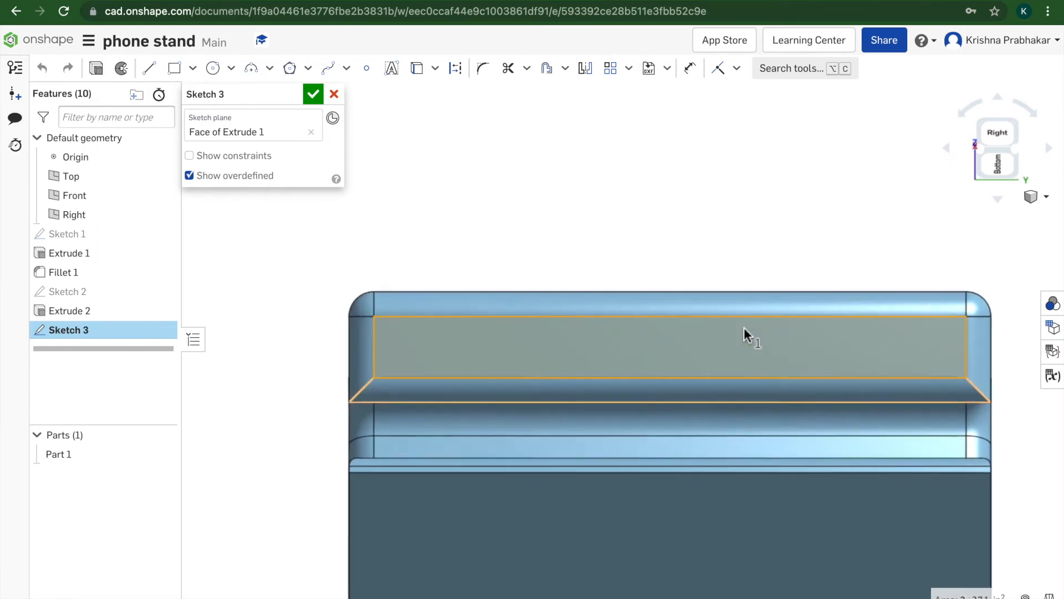
left_click(212, 69)
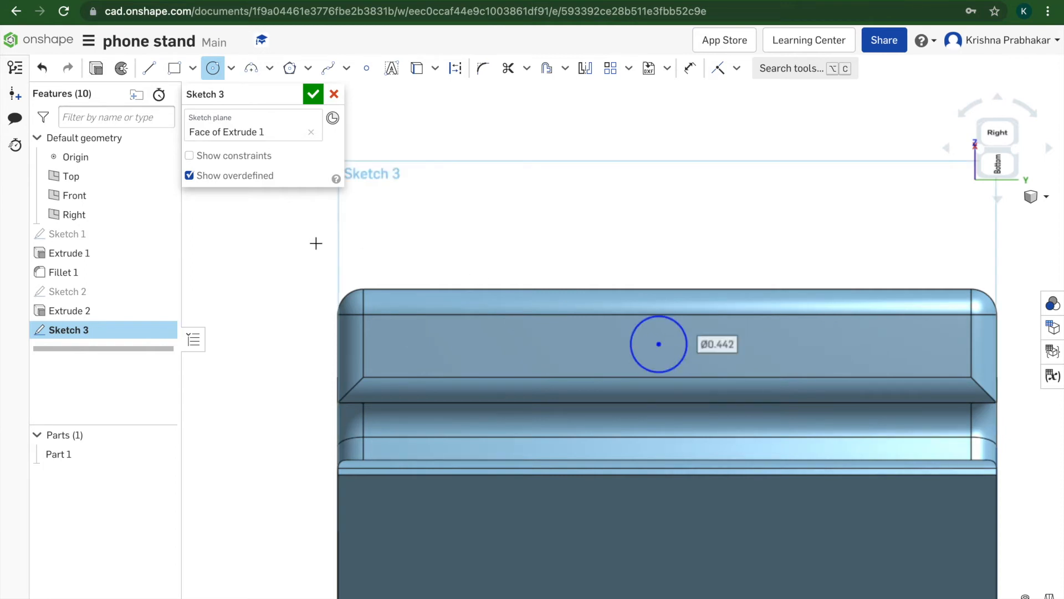
left_click(312, 95)
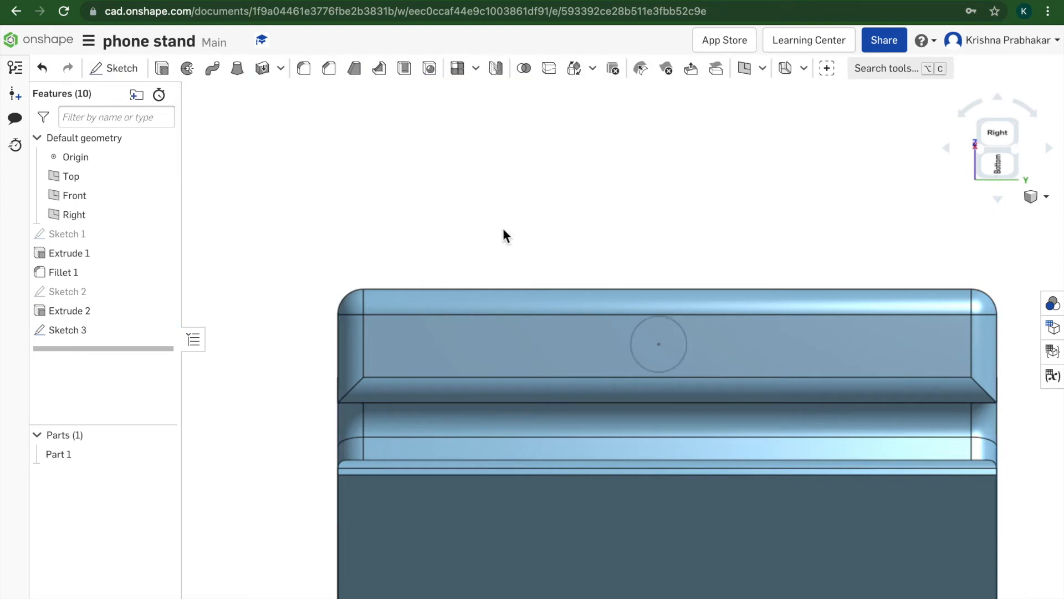
- Extrude the lip's circle as a Remove cut with a depth of 0.71 in
right_click(675, 351)
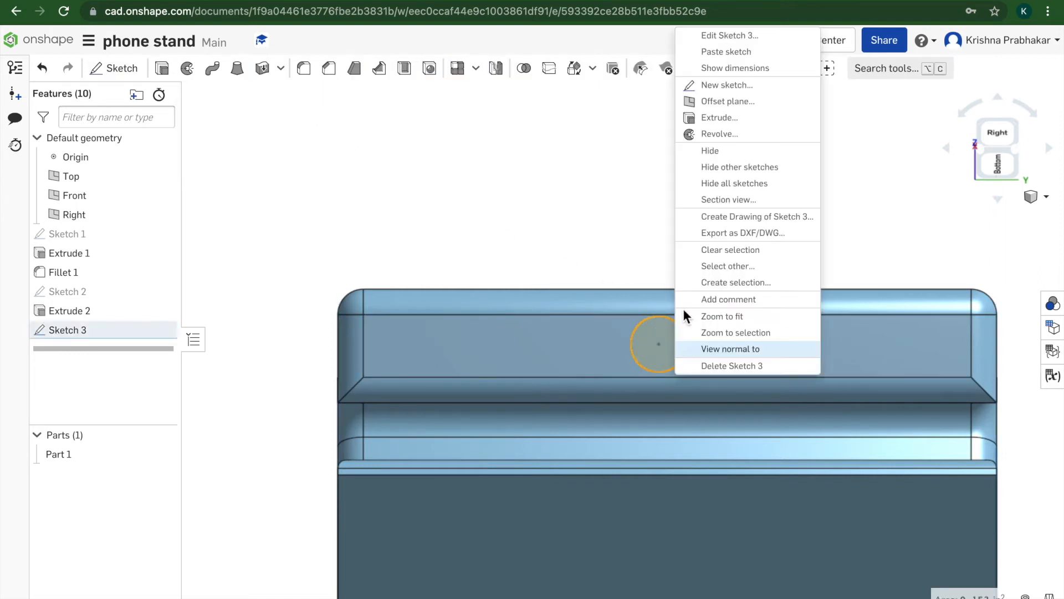
left_click(687, 118)
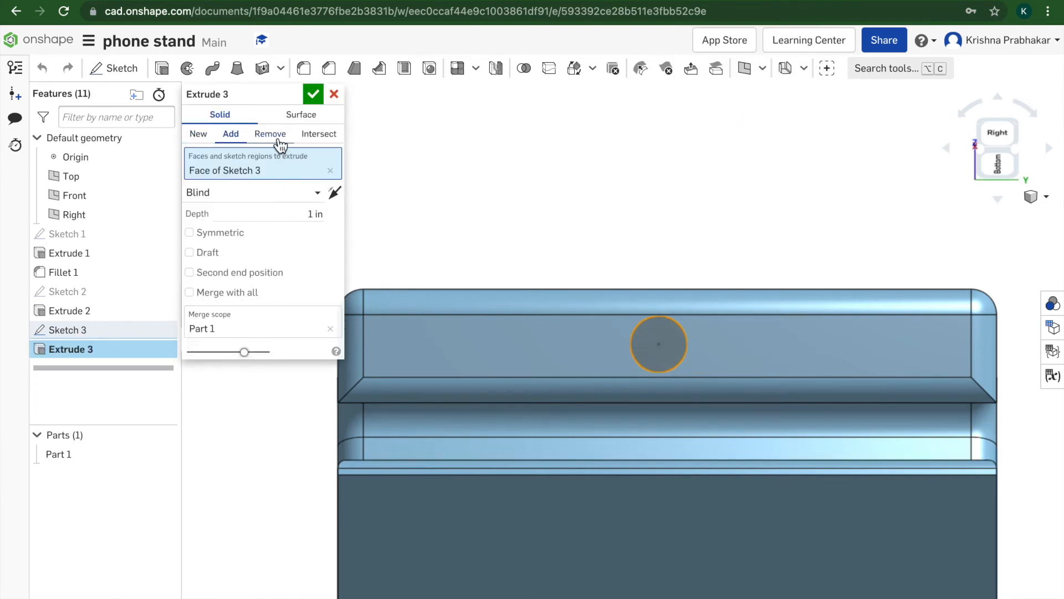
right_click_drag(554, 300, 658, 325)
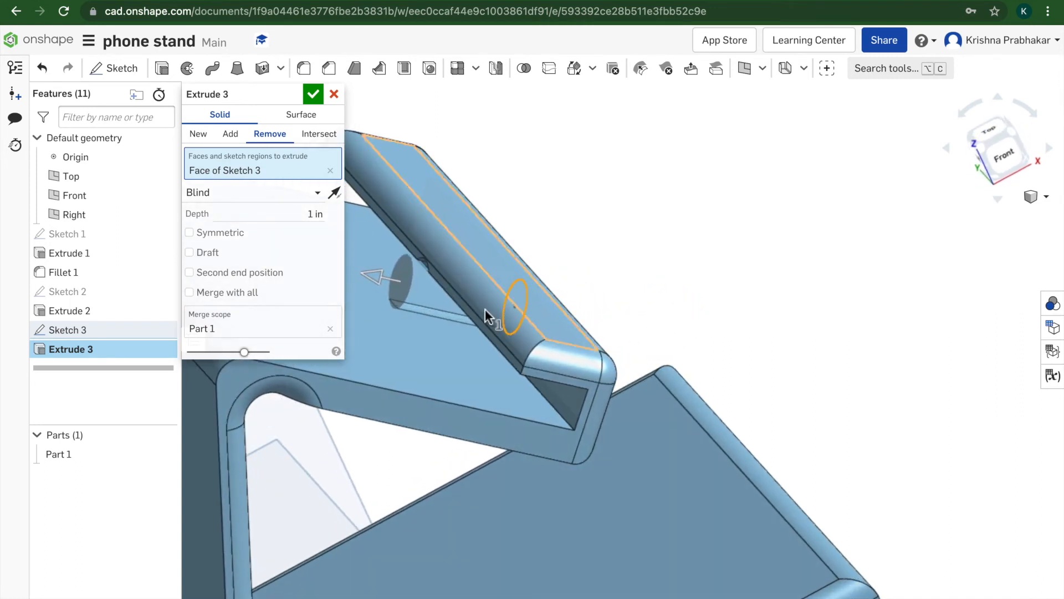
left_click_drag(383, 279, 414, 288)
right_click_drag(376, 291, 342, 243)
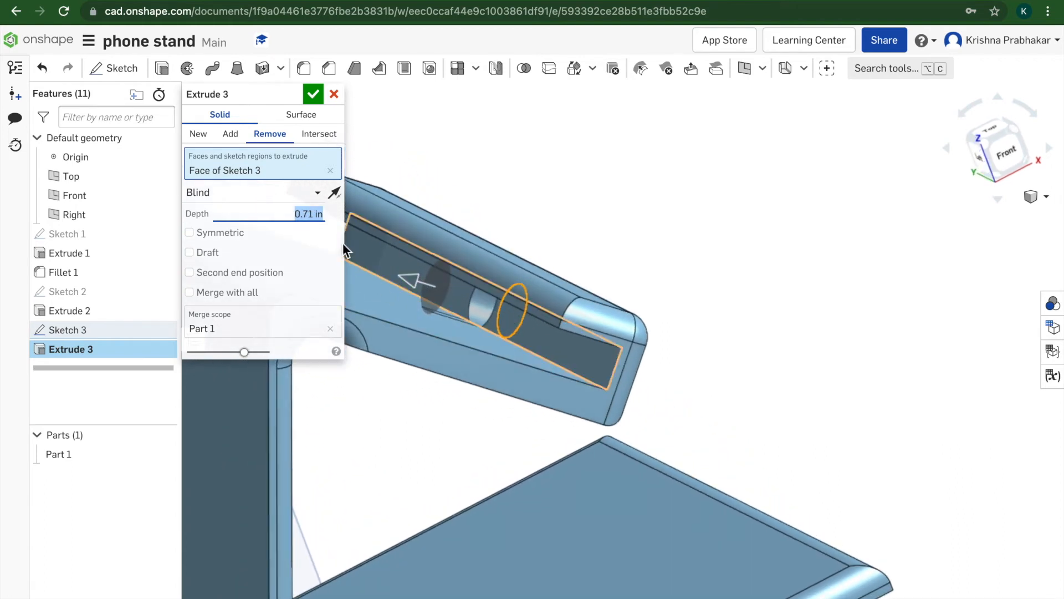
left_click(308, 101)
- Create another sketch on the lip's outer face around the small hole and orient the view normal to it
right_click_drag(616, 333, 804, 266)
left_click(989, 166)
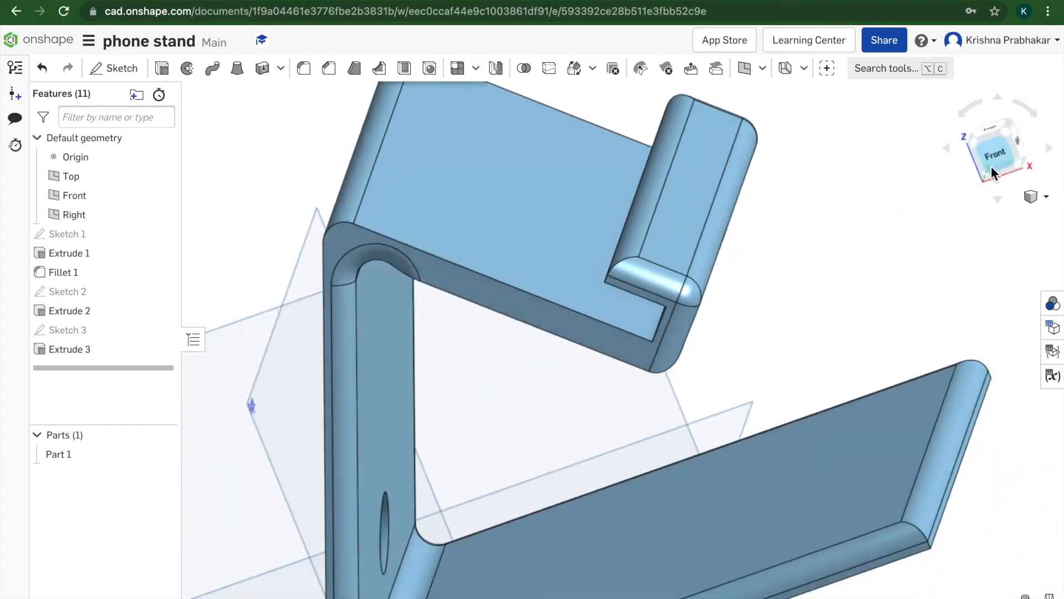
right_click_drag(933, 316, 873, 328)
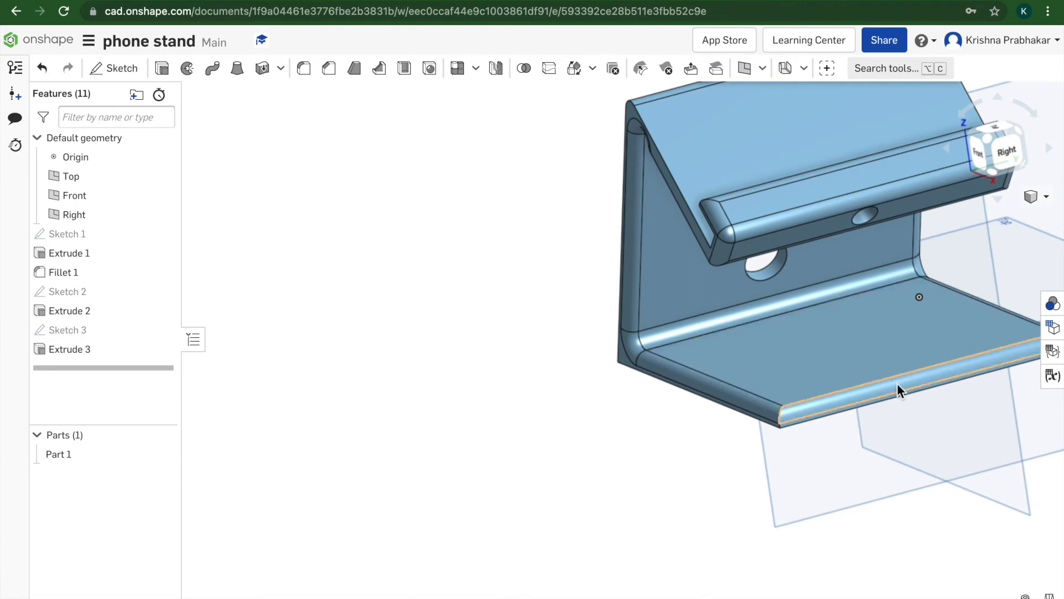
right_click_drag(897, 384, 736, 457)
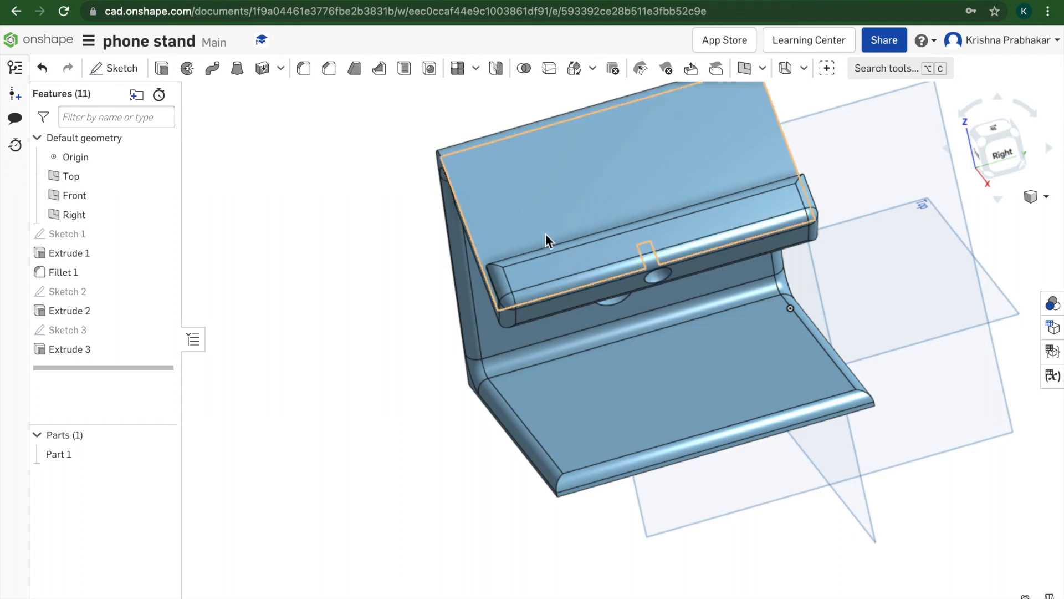
right_click(687, 267)
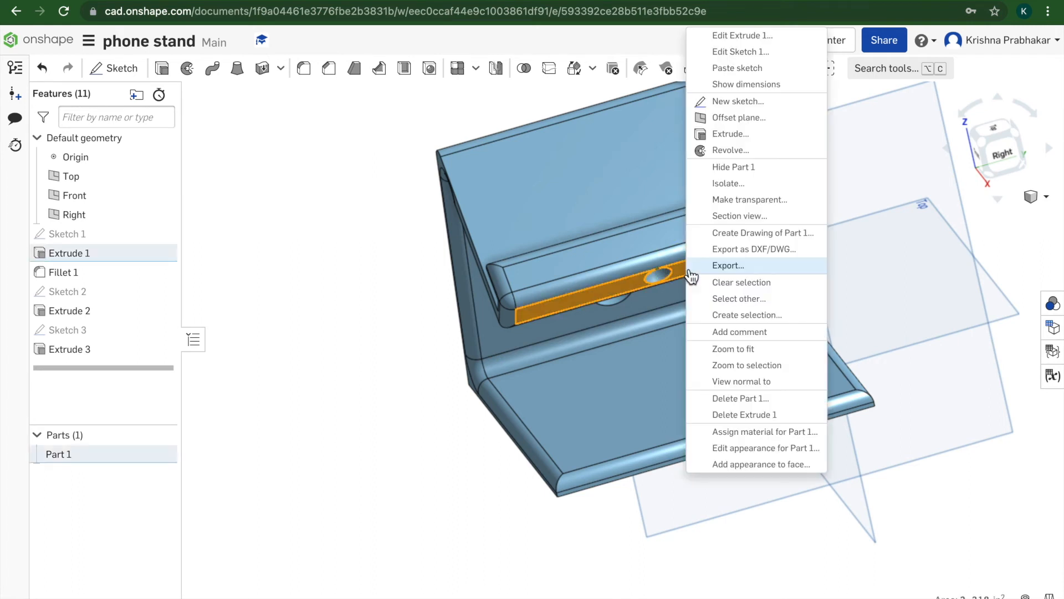
left_click(737, 102)
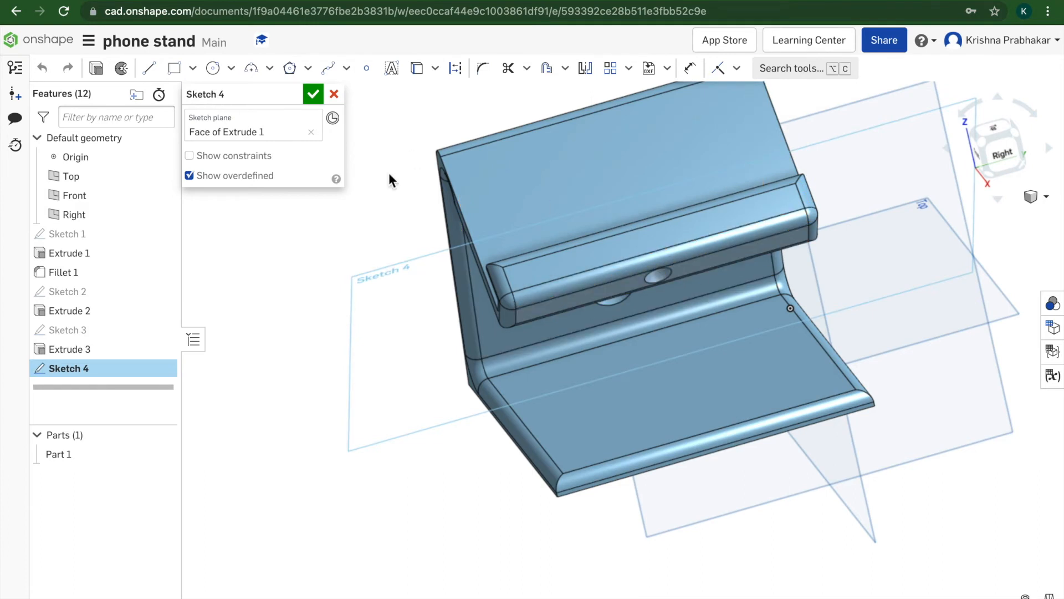
right_click(700, 265)
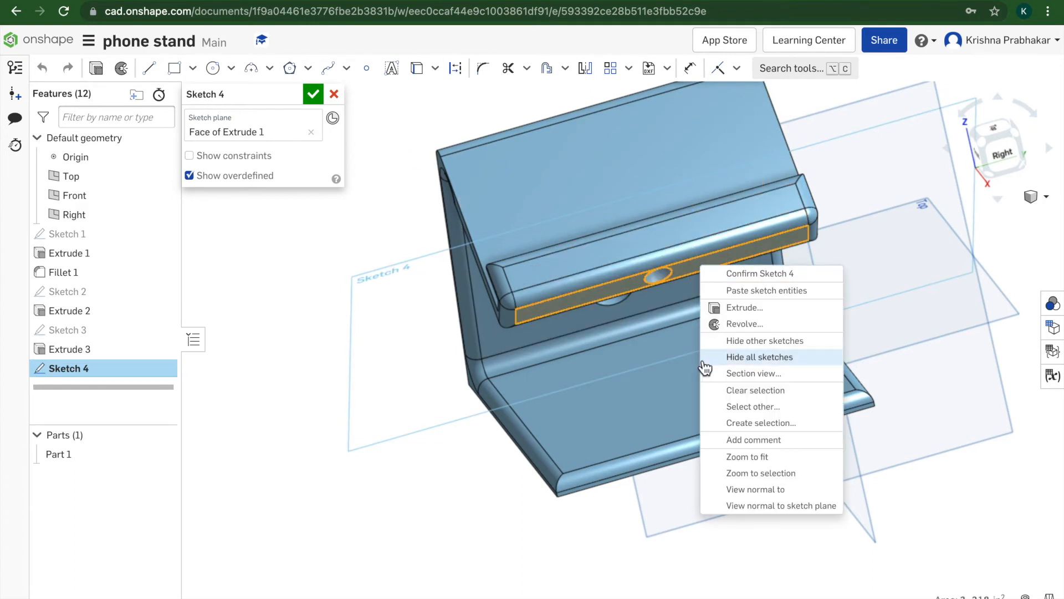
left_click(759, 488)
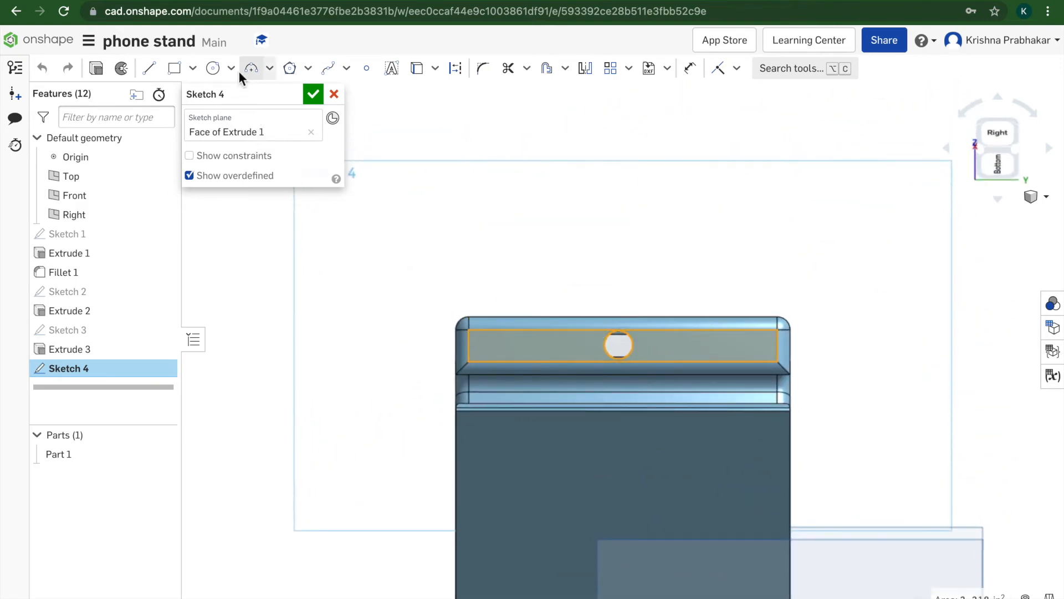
- Sketch a rectangle about 1.53 in by 0.93 in around the lip's hole, spanning the lip's full height, and finish the sketch
left_click(174, 67)
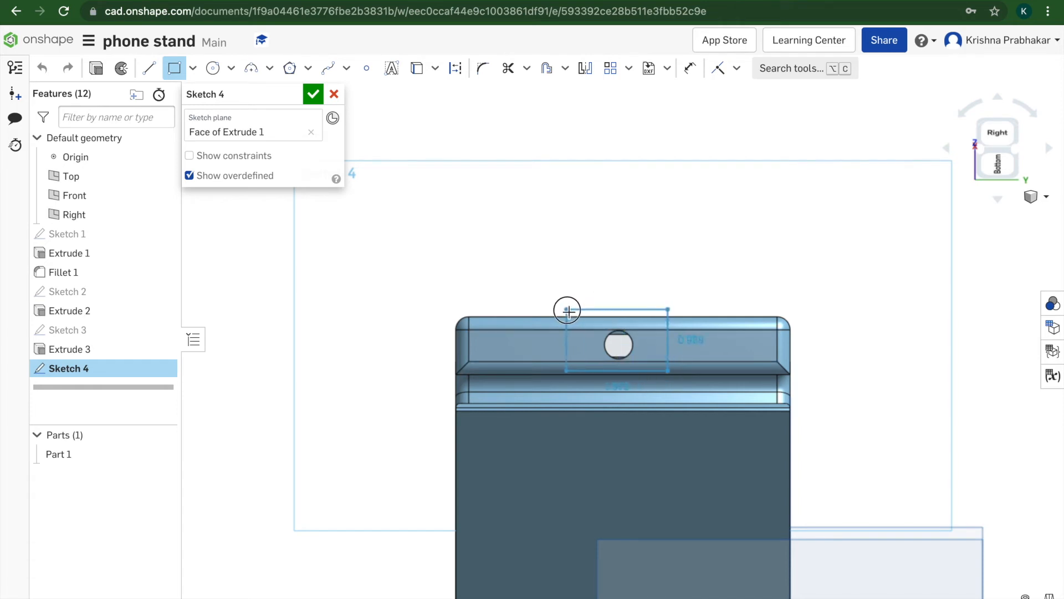
left_click(568, 310)
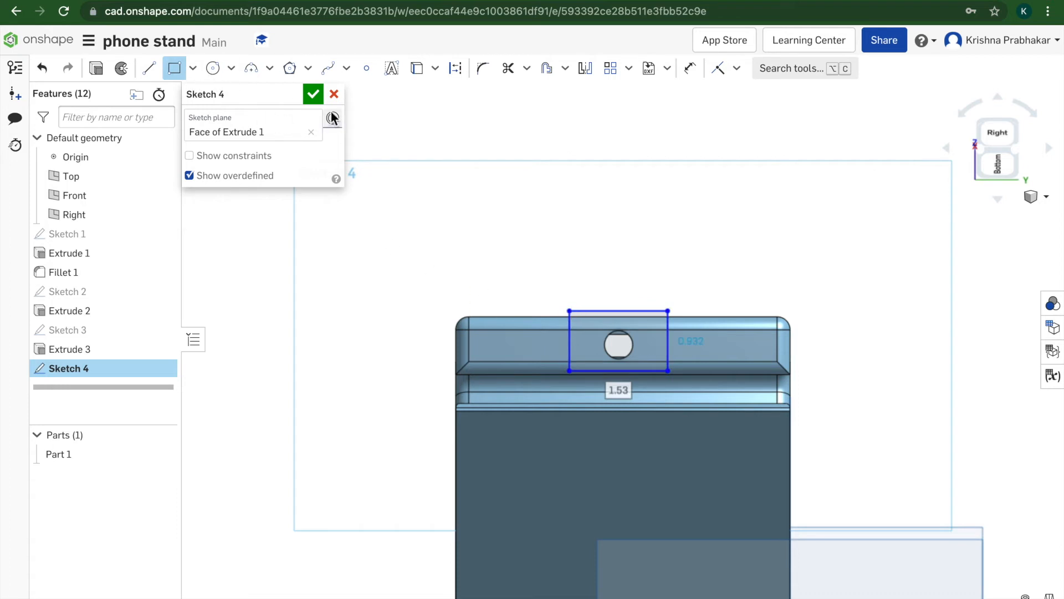
left_click(313, 94)
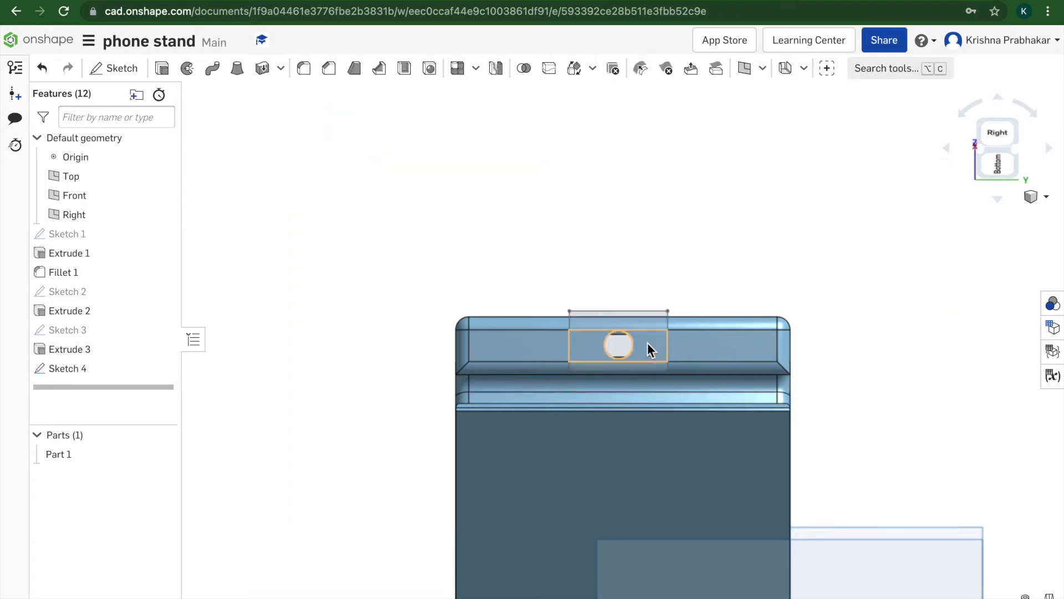
- Extrude the rectangle's three regions around the hole as a 1 in deep Remove cut to notch the middle of the lip
left_click(650, 321)
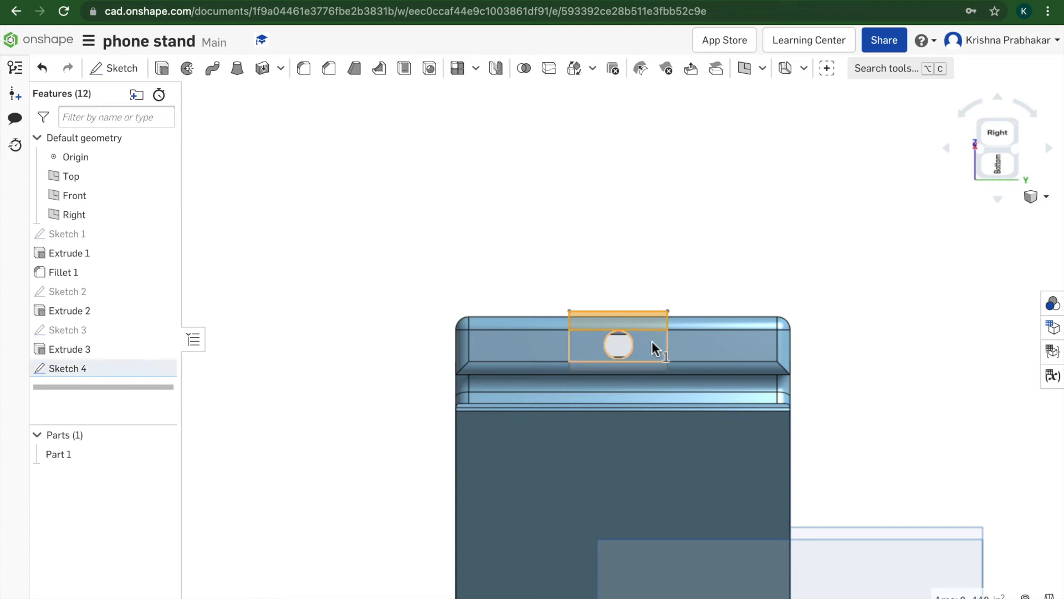
left_click(653, 347)
scroll(656, 368, "up", 5)
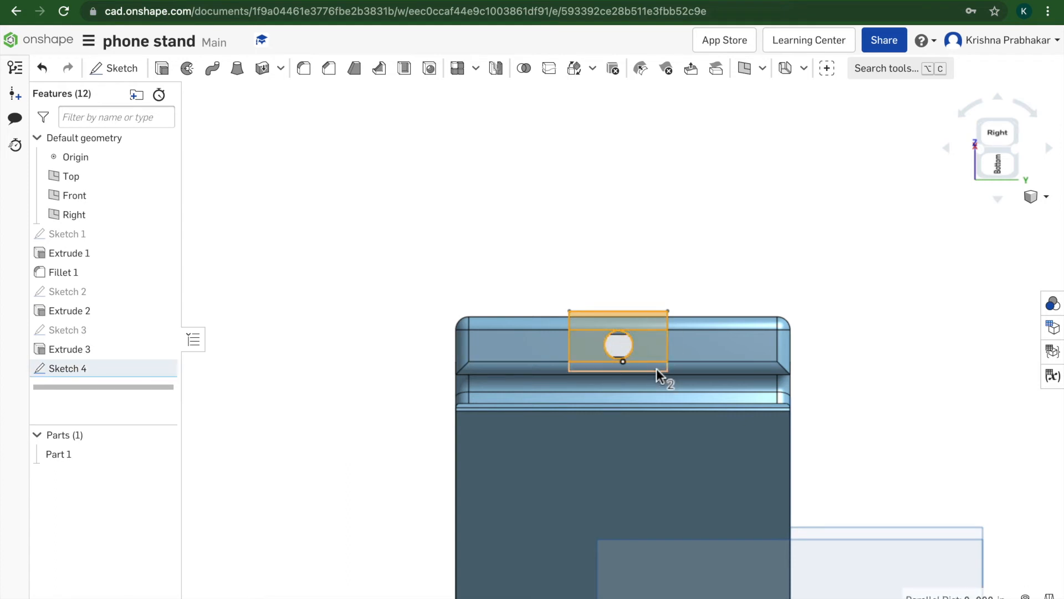
left_click(608, 356)
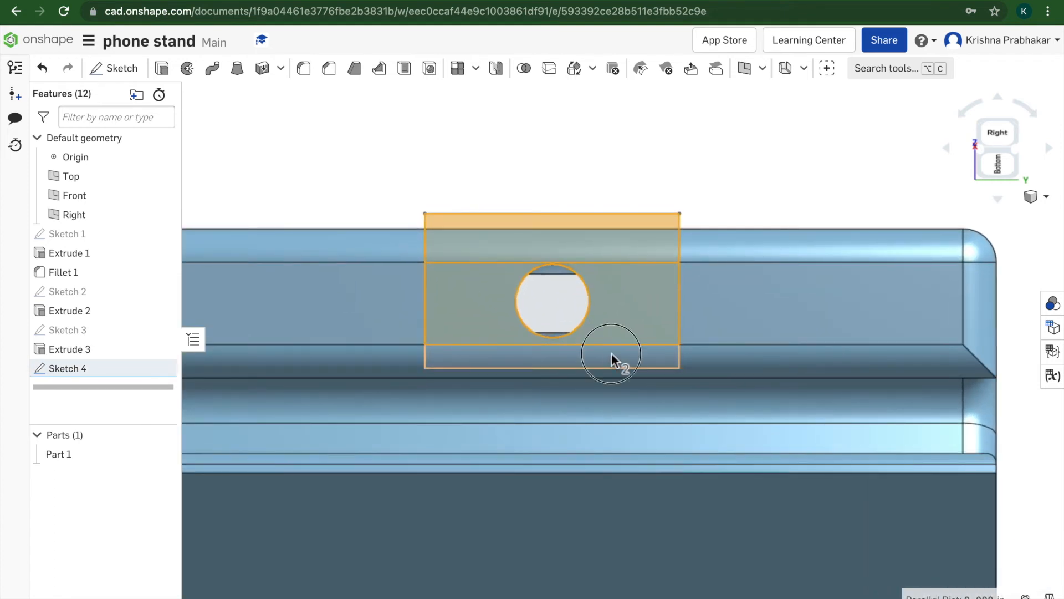
left_click(173, 64)
right_click_drag(503, 260, 615, 305)
left_click(270, 134)
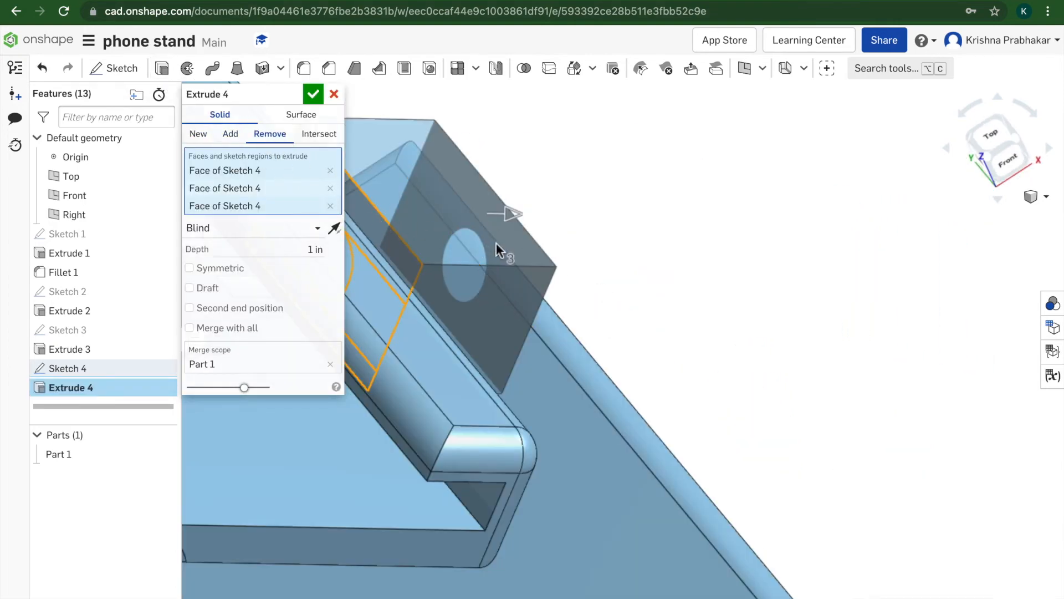
scroll(493, 272, "down", 3)
right_click_drag(594, 322, 674, 281)
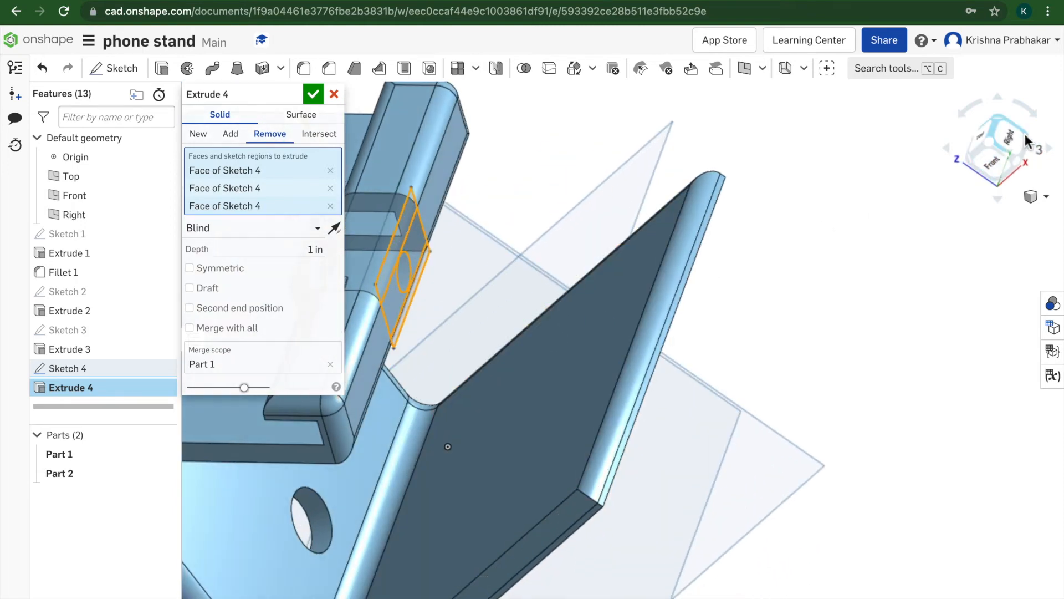
left_click(1000, 140)
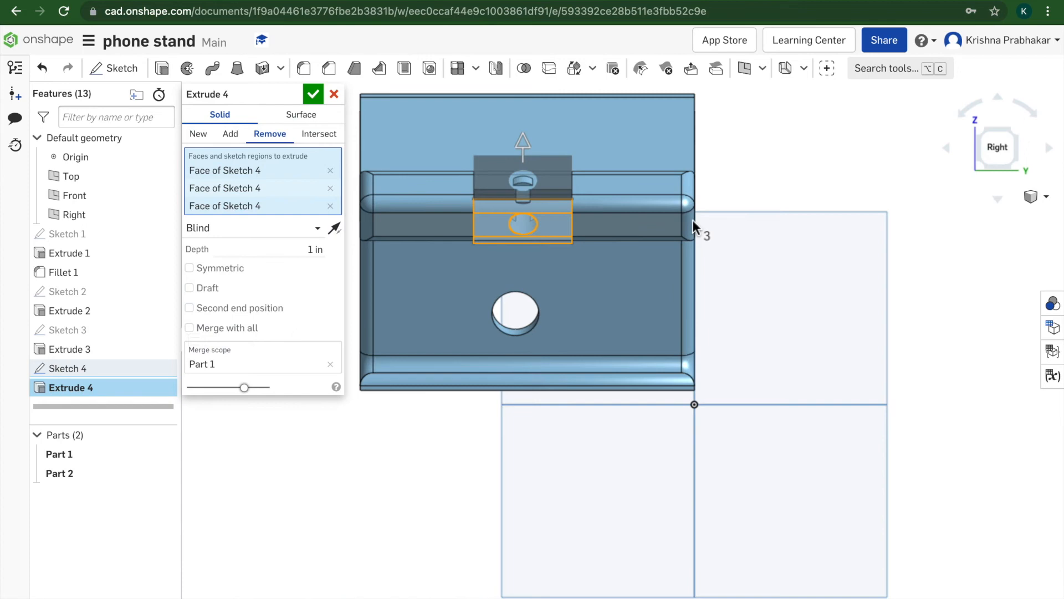
right_click_drag(677, 228, 630, 265)
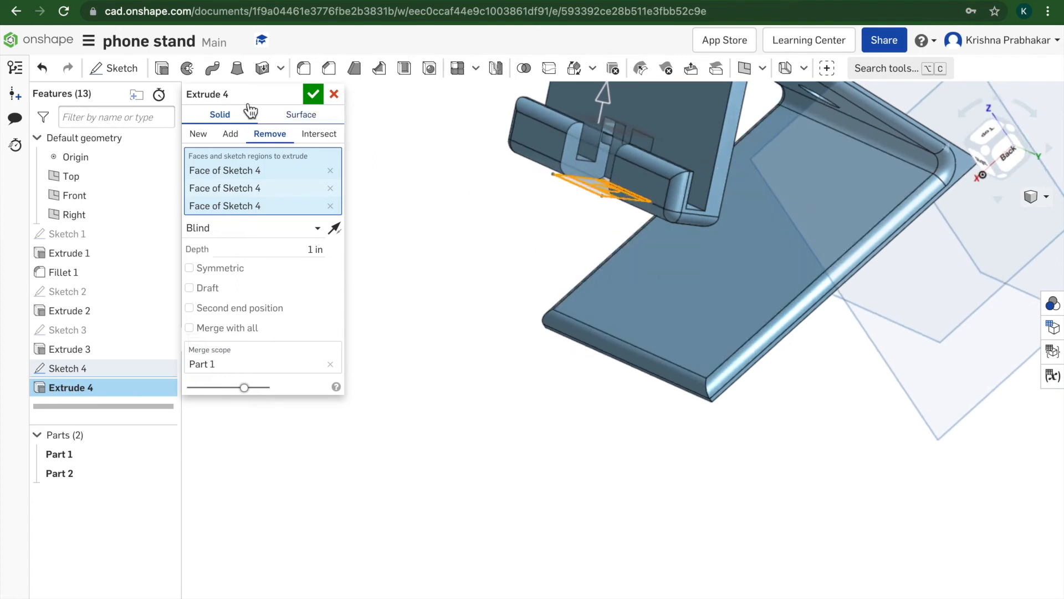
left_click(313, 94)
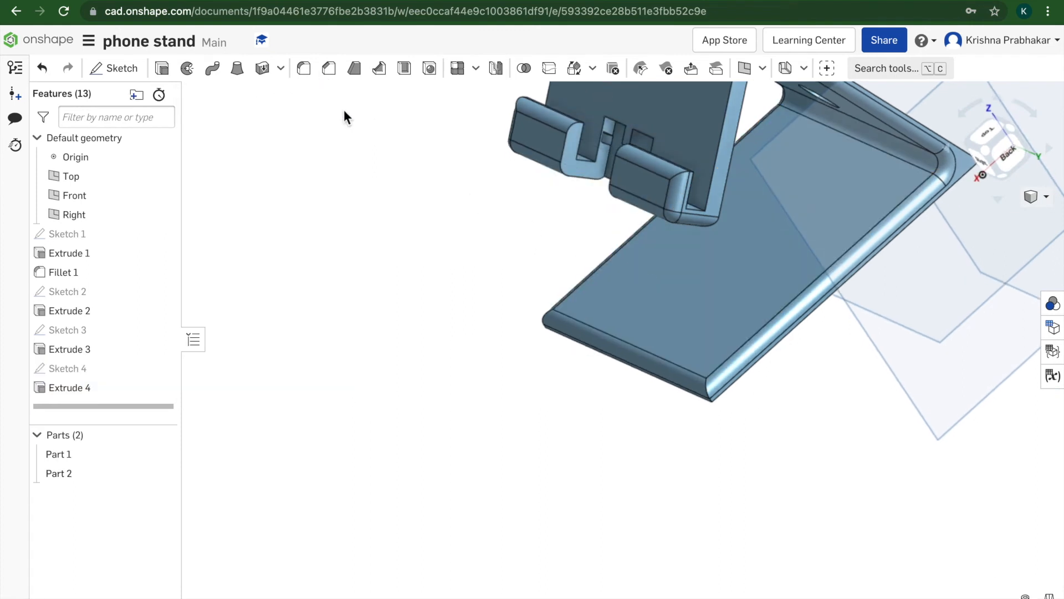
- Delete the Extrude 3 feature that cuts the small round hole in the lip
right_click_drag(565, 202, 605, 227)
scroll(663, 207, "up", 10)
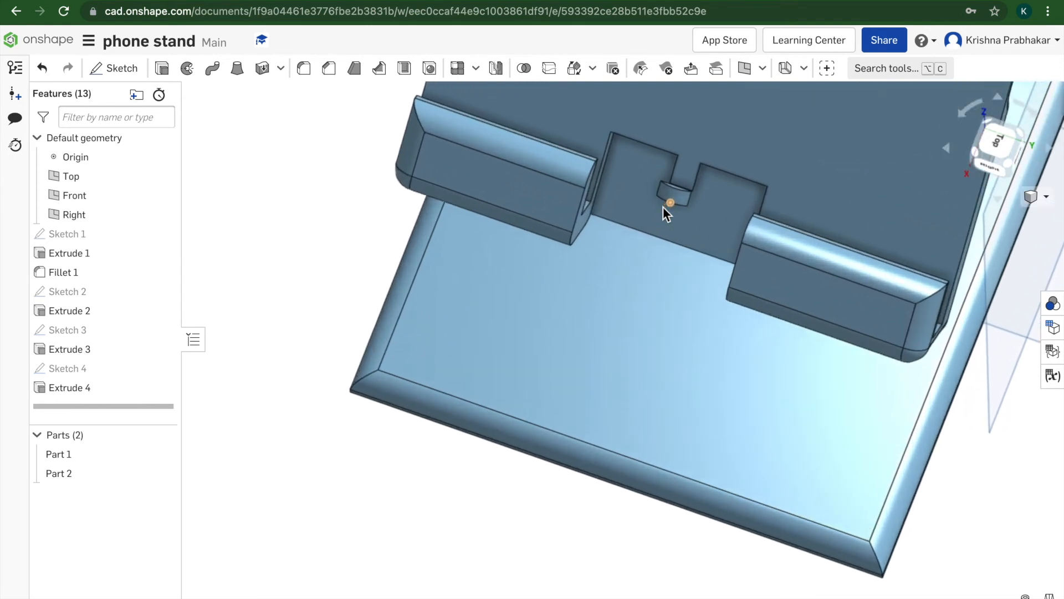
scroll(673, 205, "up", 3)
right_click_drag(678, 205, 644, 214)
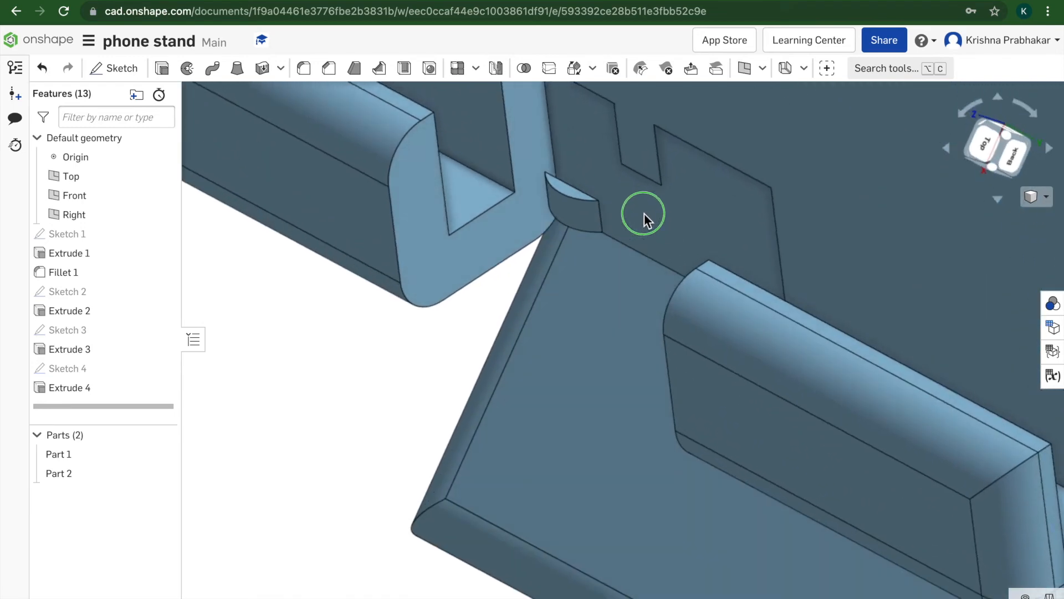
right_click_drag(644, 214, 639, 224)
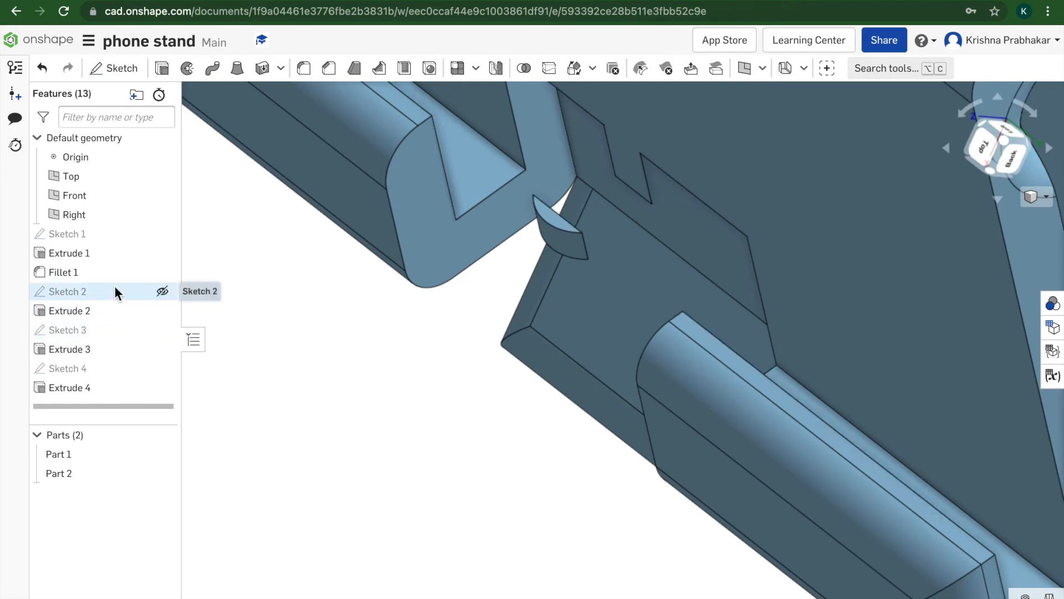
right_click(103, 351)
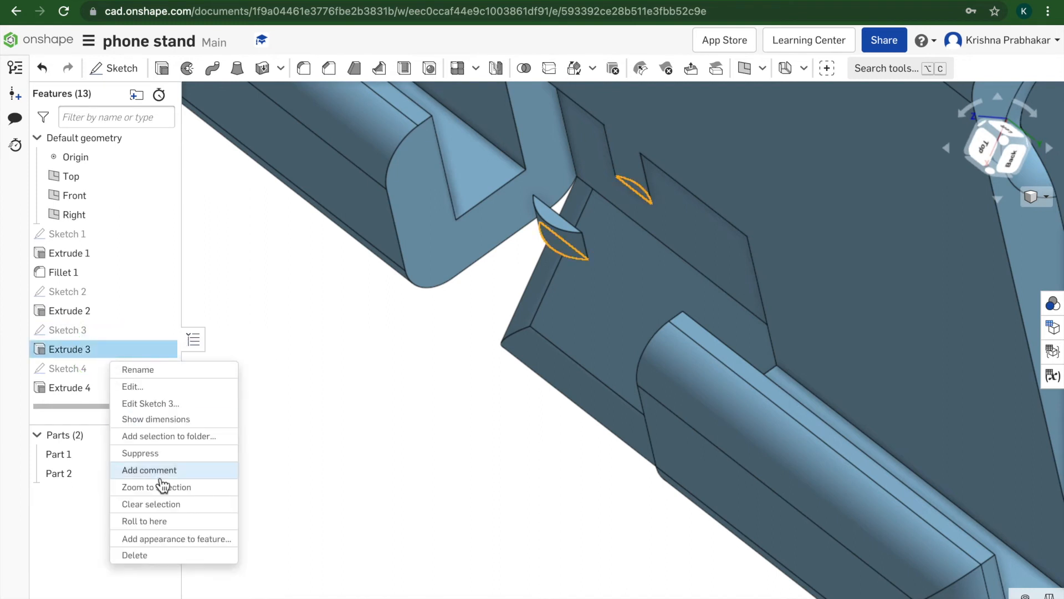
left_click(174, 556)
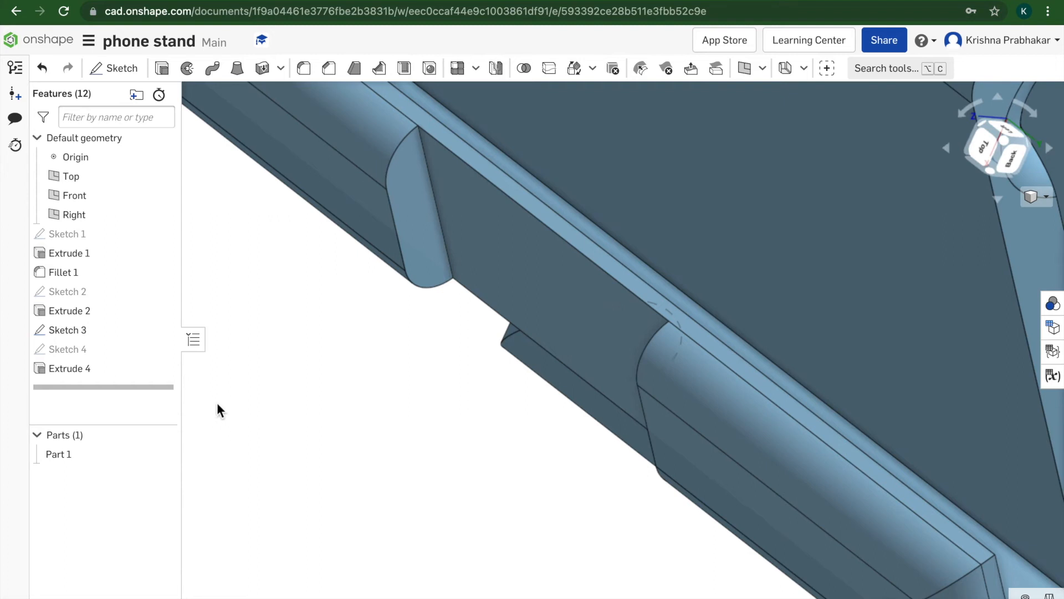
- Show the hidden Sketch 4 on the lip's outer face
mouse_move(221, 400)
right_mouse_down()
mouse_move(244, 375)
mouse_move(209, 368)
mouse_move(245, 355)
mouse_move(258, 308)
mouse_move(261, 272)
mouse_move(247, 258)
mouse_move(285, 323)
mouse_move(229, 317)
mouse_move(199, 338)
right_mouse_up()
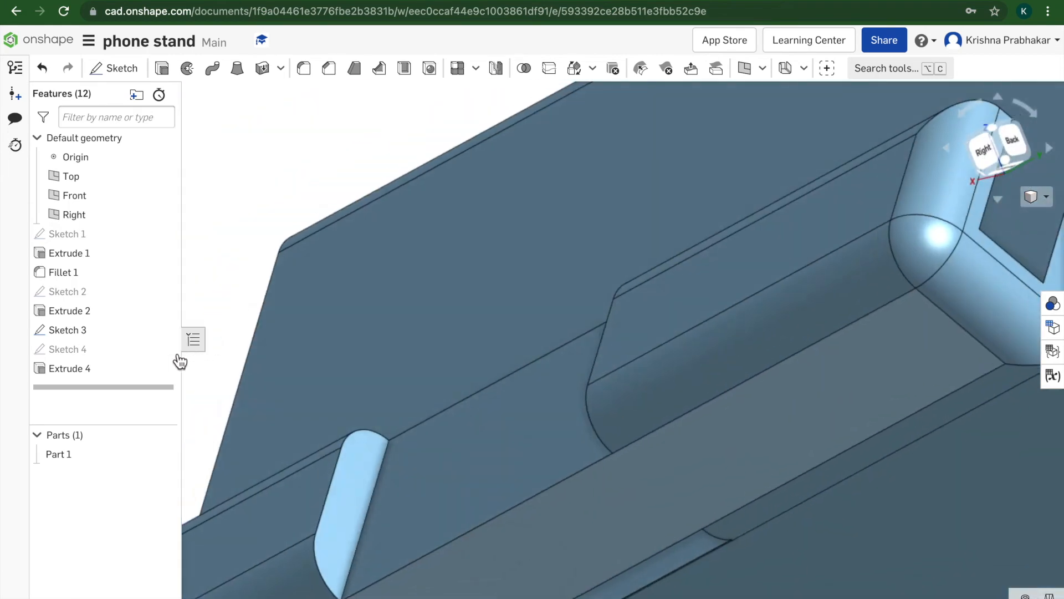
right_click(135, 352)
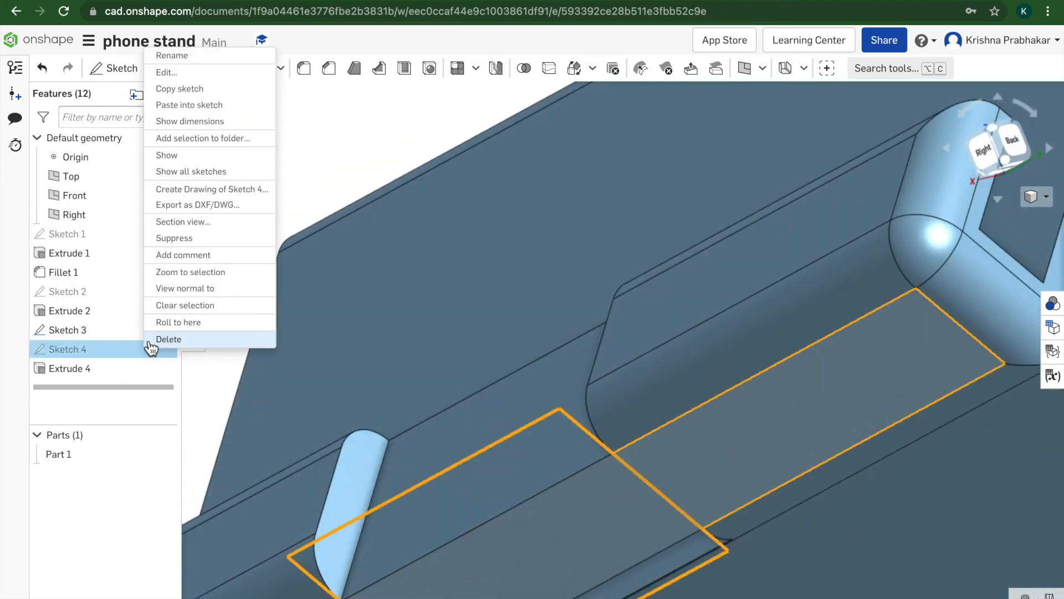
left_click(44, 352)
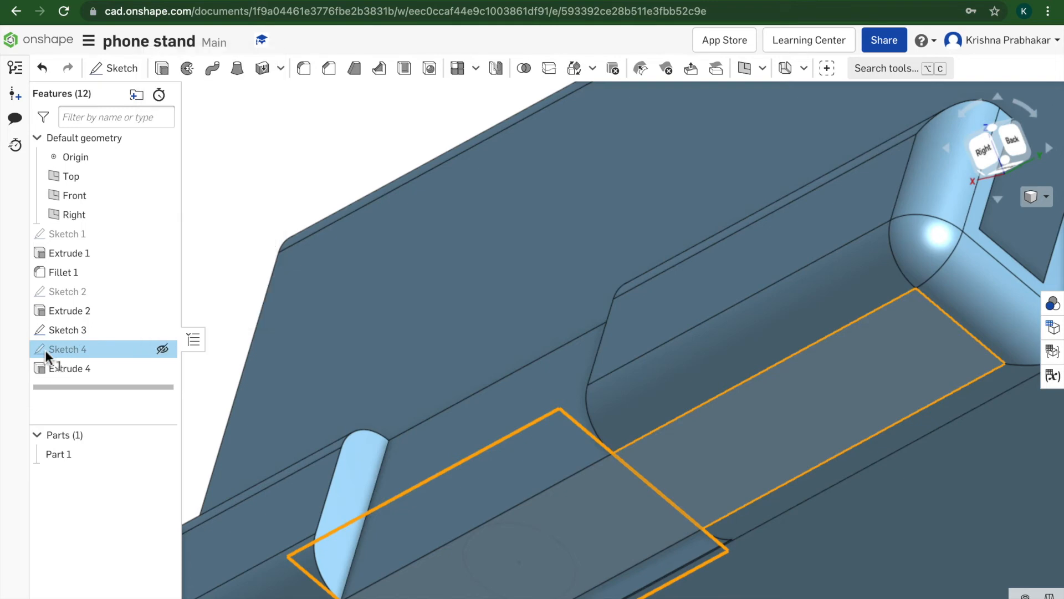
left_click(160, 350)
- Extrude Sketch 4's middle region around the circle as a Remove cut with a blind depth of 1 in
mouse_move(423, 384)
right_mouse_down()
mouse_move(434, 396)
mouse_move(431, 374)
mouse_move(442, 383)
right_mouse_up()
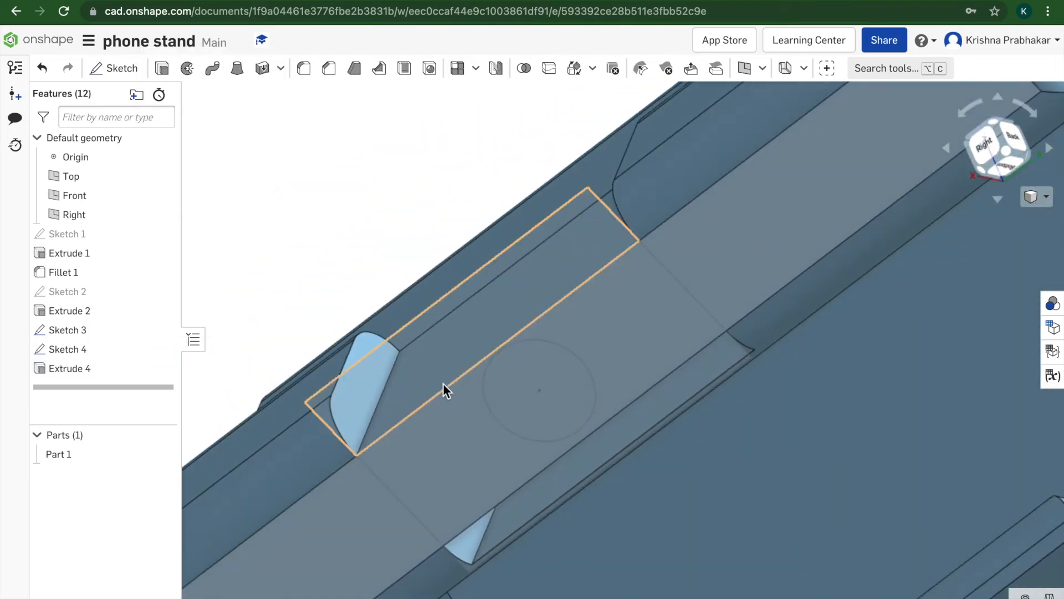
left_click(465, 434)
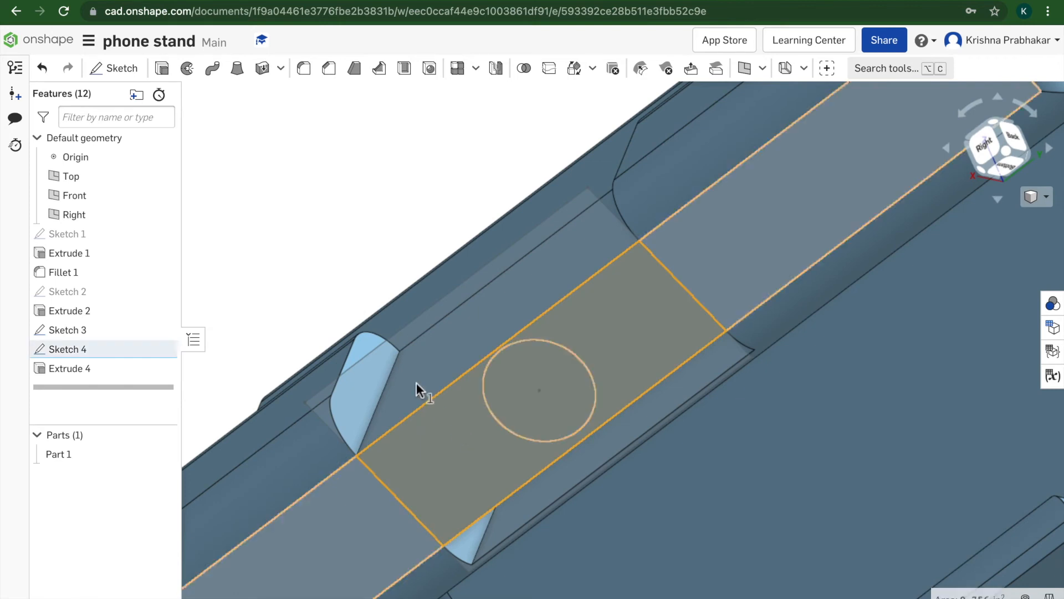
left_click(166, 75)
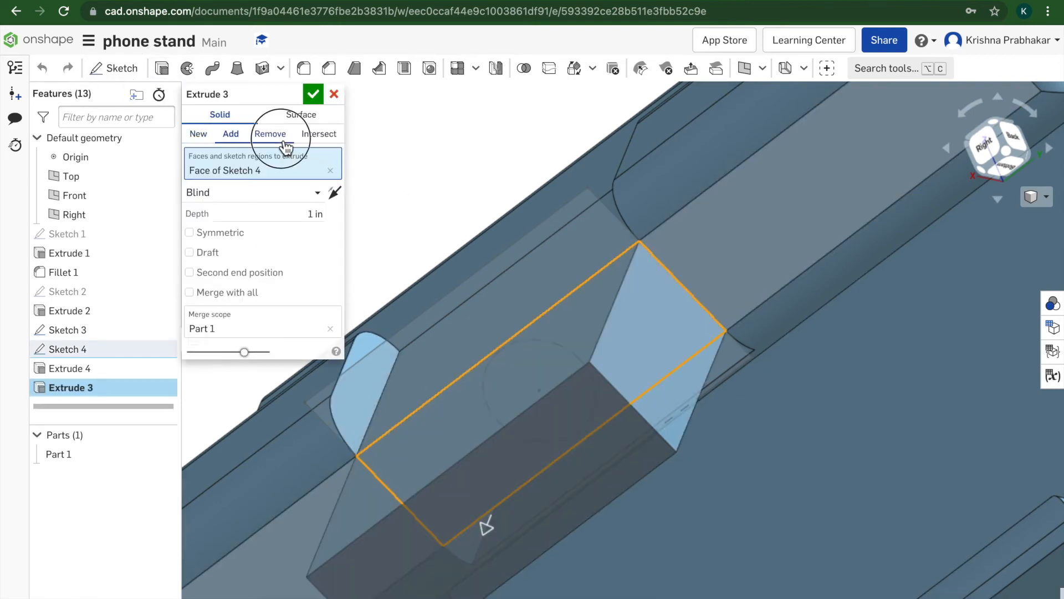
left_click(269, 134)
right_click_drag(431, 275, 450, 298)
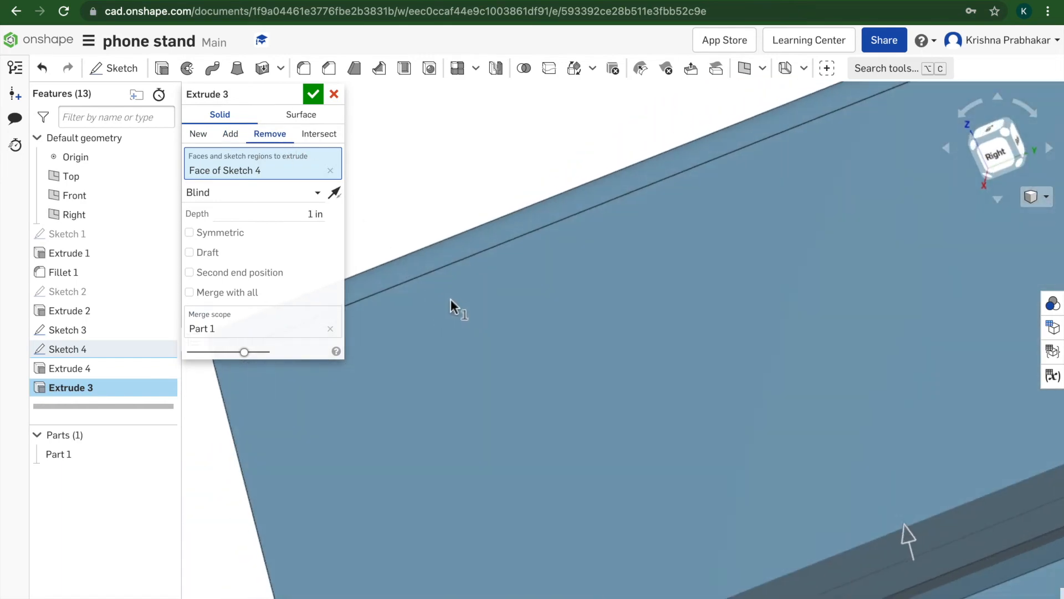
left_click(310, 100)
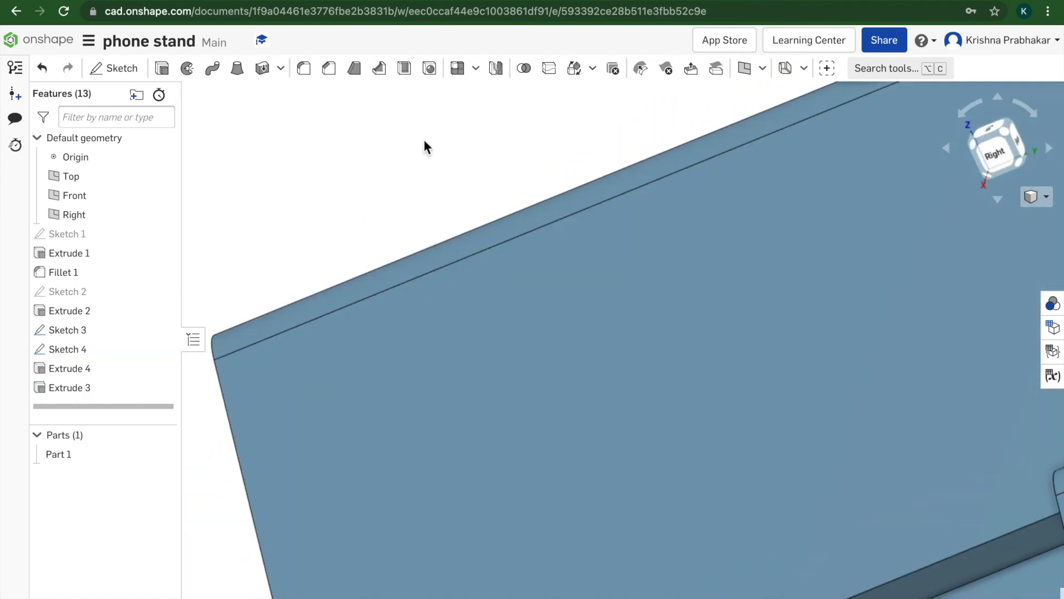
- Create a new sketch on the back face of the upright support with the cable hole and orient the view normal to it
left_click(993, 161)
right_click_drag(740, 285, 714, 304)
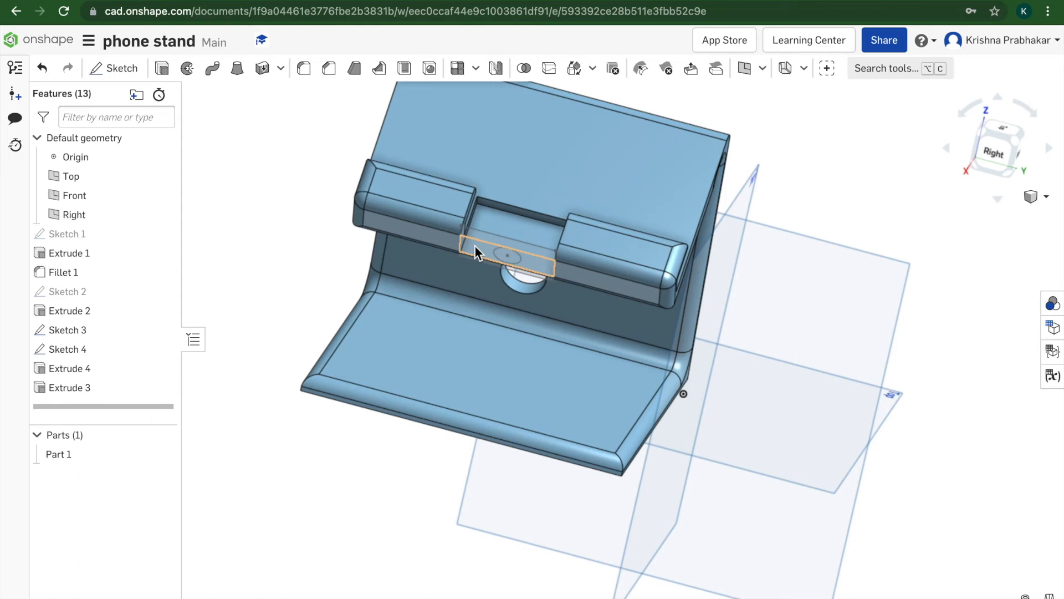
right_click_drag(918, 342, 820, 324)
right_click_drag(820, 329, 871, 377)
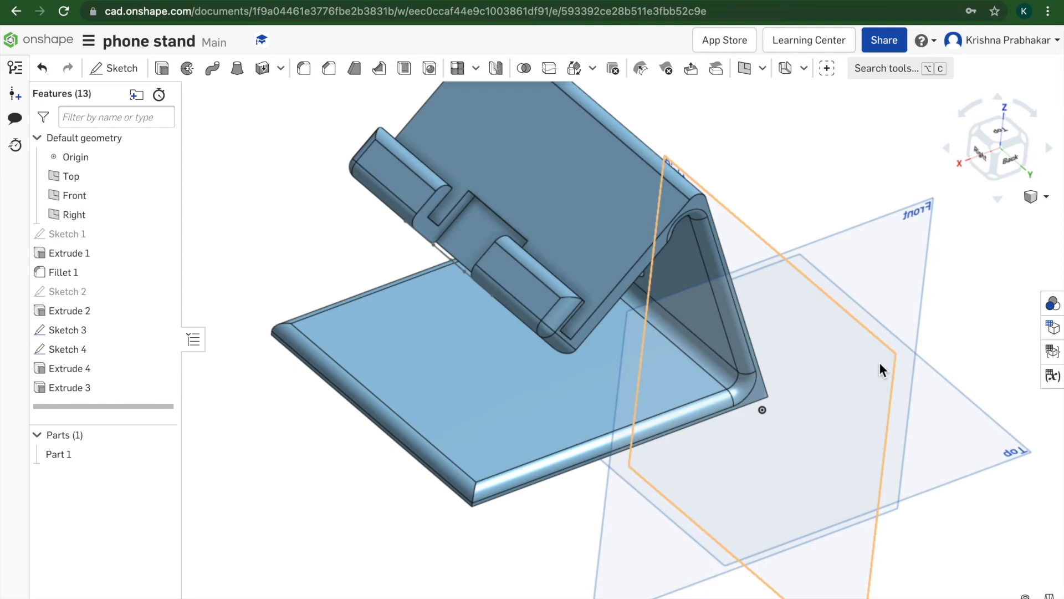
right_click_drag(805, 250, 654, 244)
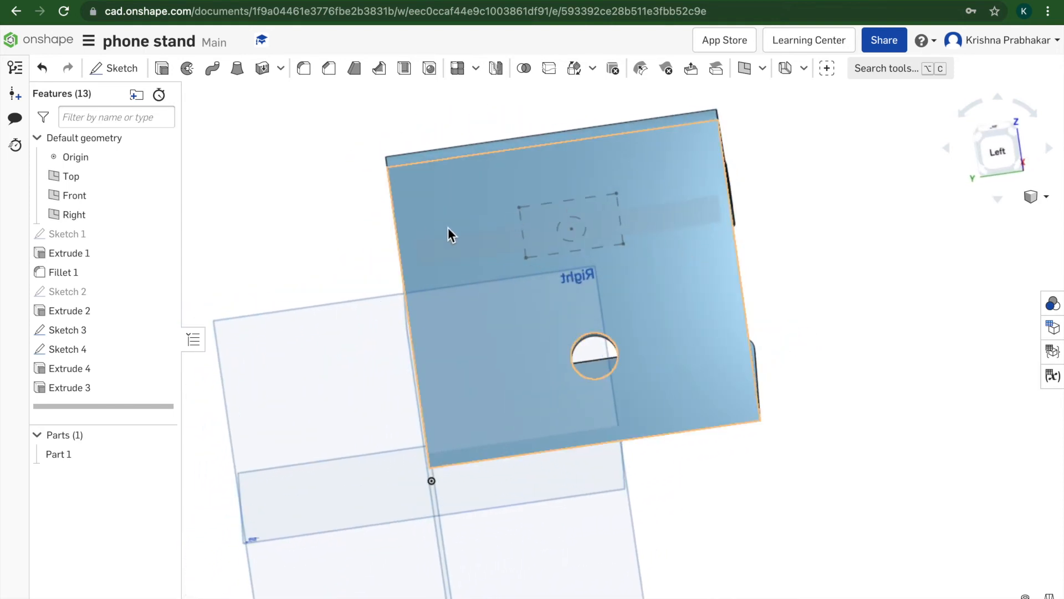
left_click(483, 221)
right_click(483, 222)
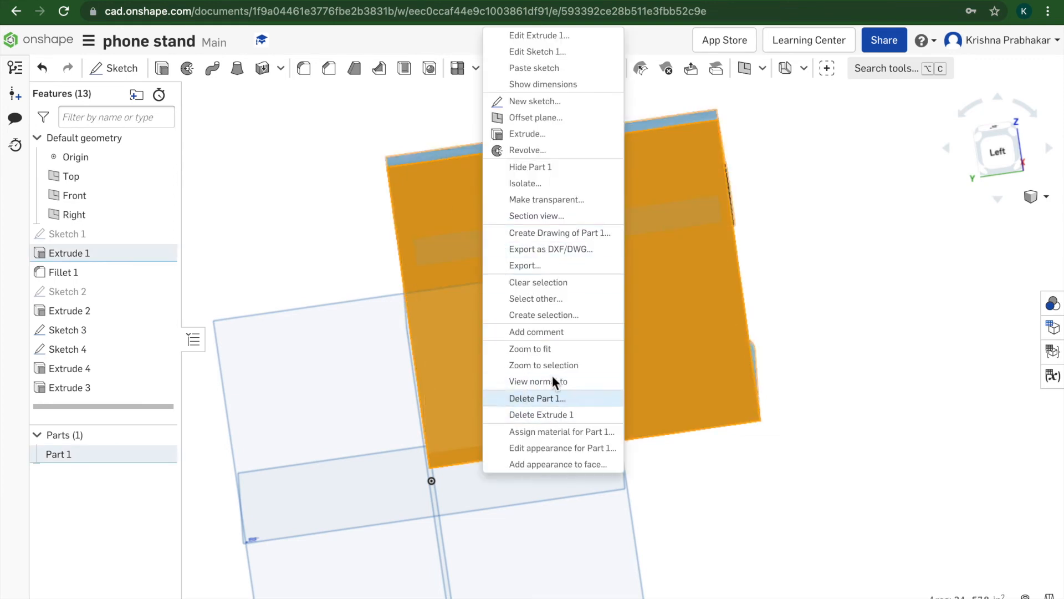
left_click(518, 101)
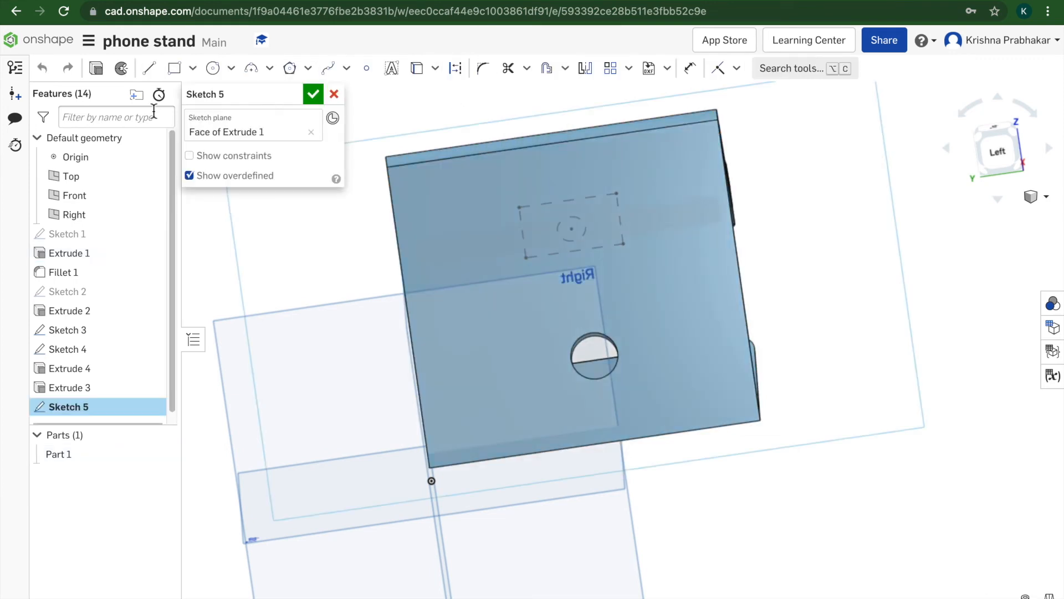
right_click(444, 228)
left_click(566, 449)
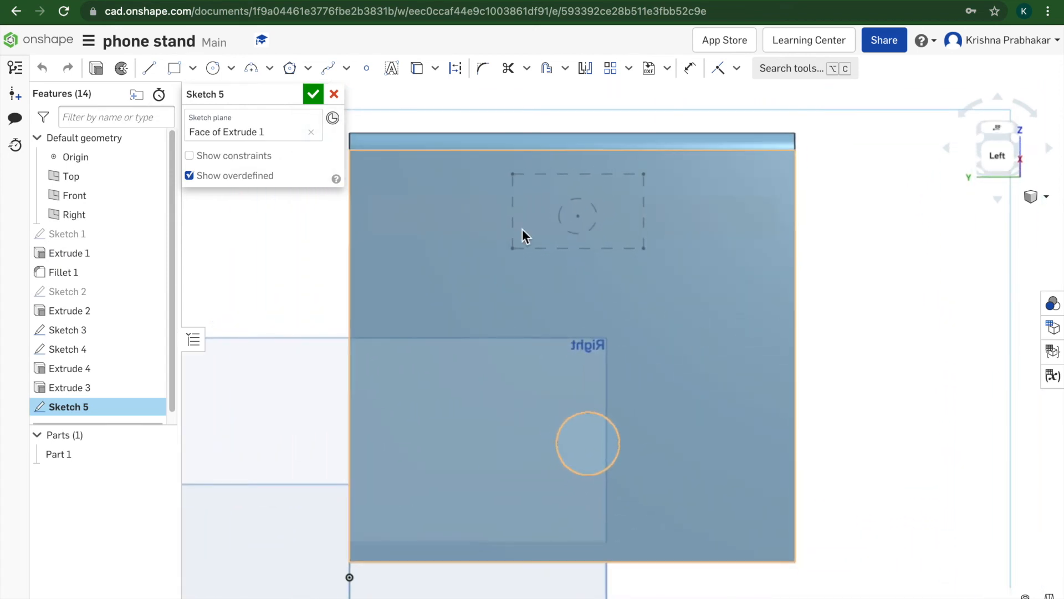
- Add the sketch text "May the force be with you" in Open Sans, about 0.75 in high, across the upper part of the back face
left_click(389, 74)
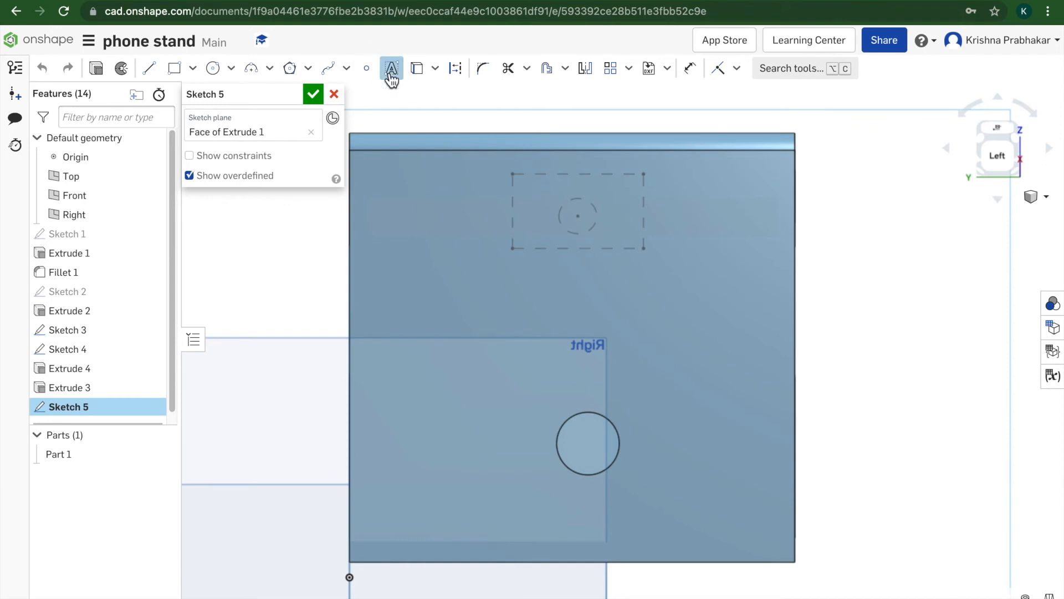
left_click(406, 234)
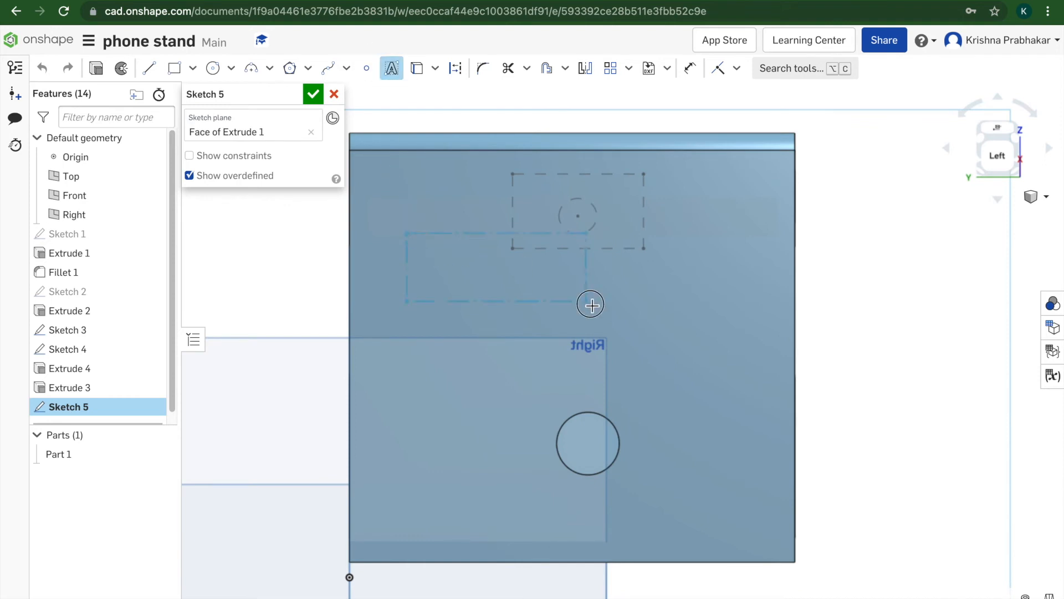
left_click(710, 297)
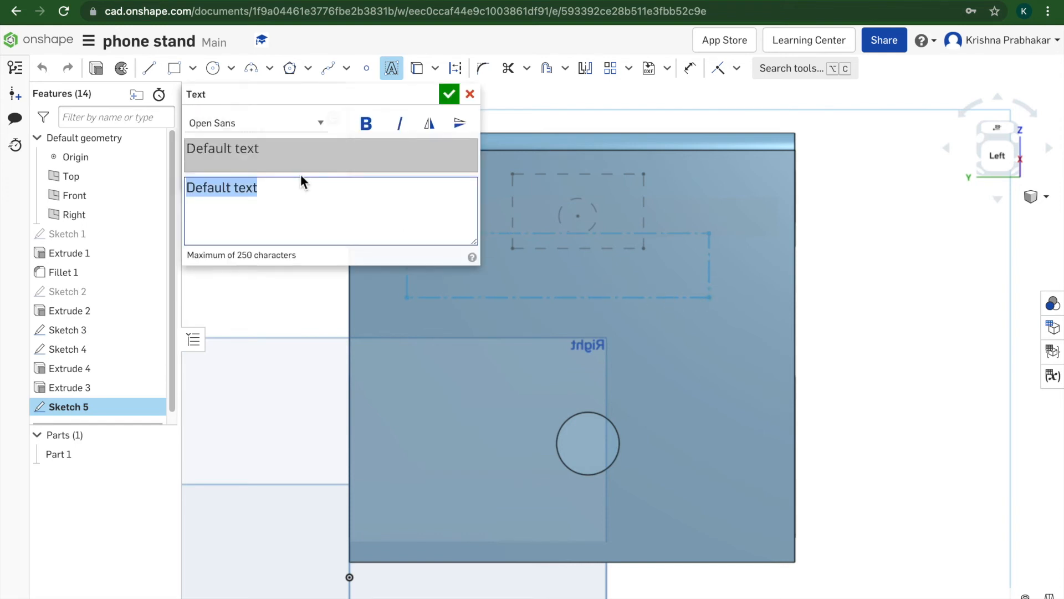
type("h")
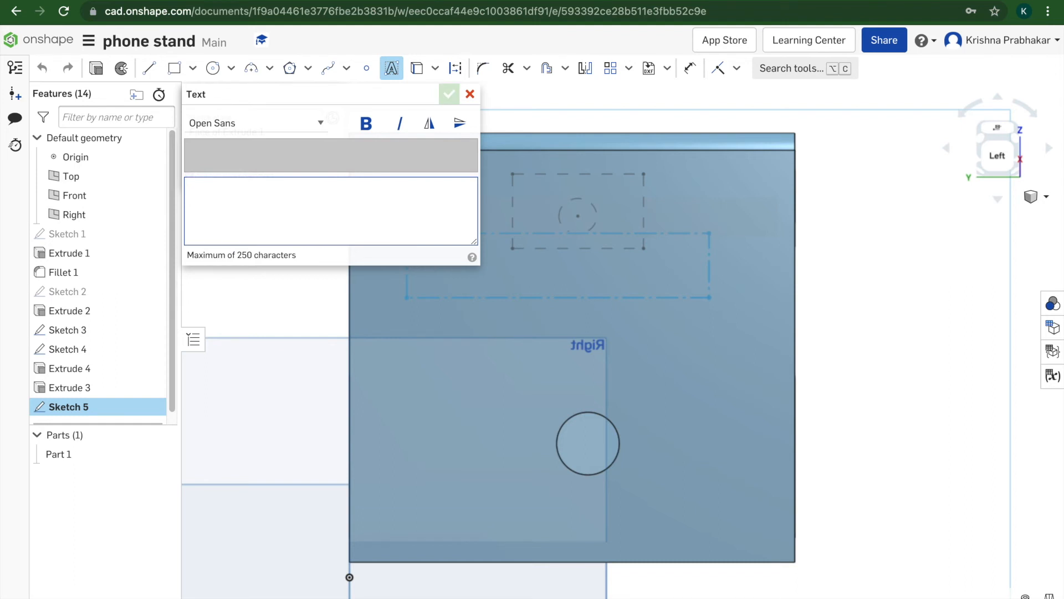
type("May the force be with you")
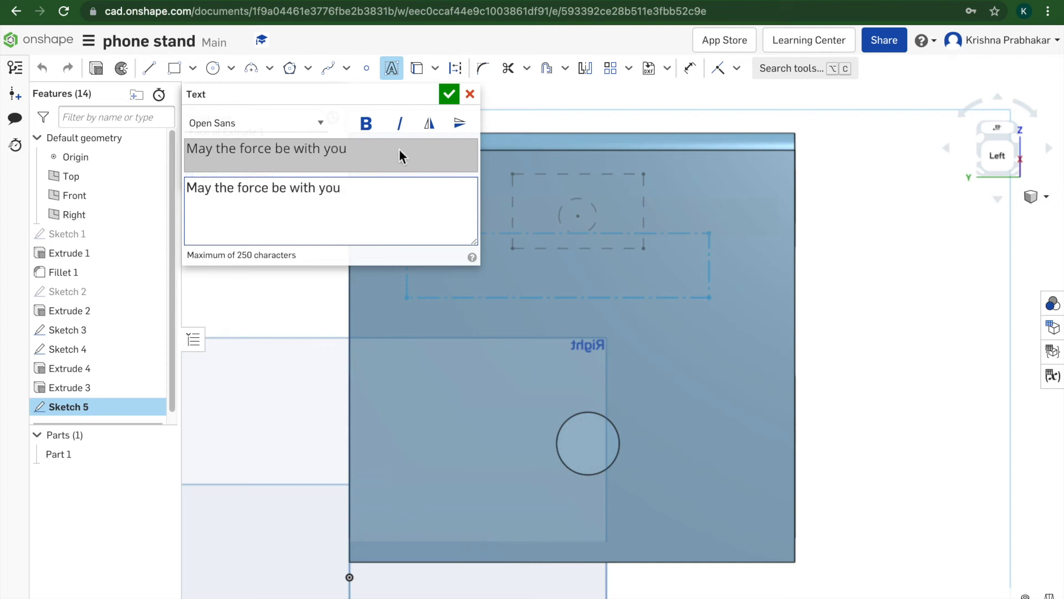
left_click(450, 97)
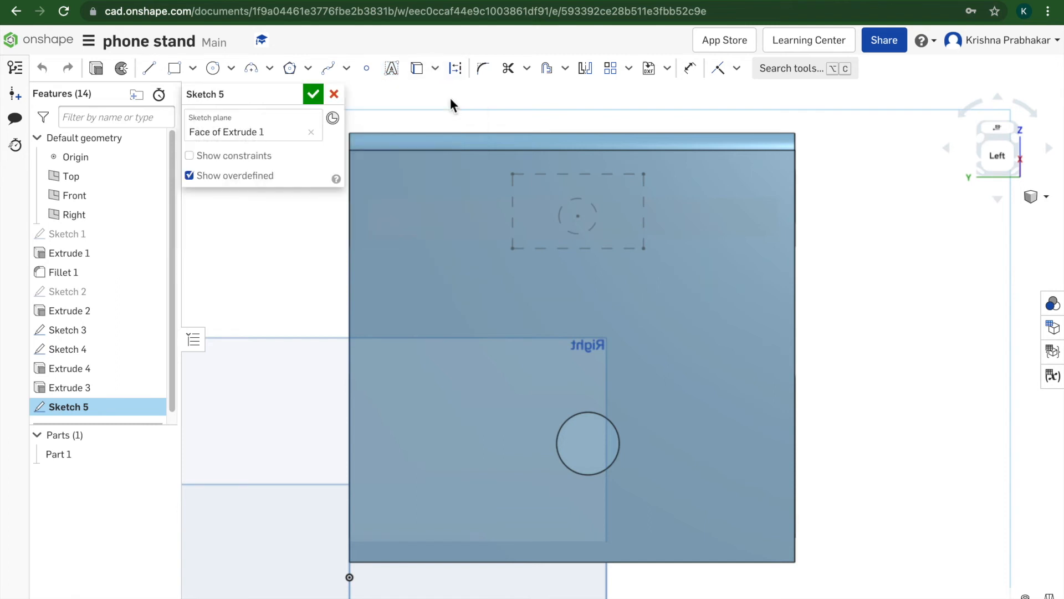
scroll(733, 191, "down", 3)
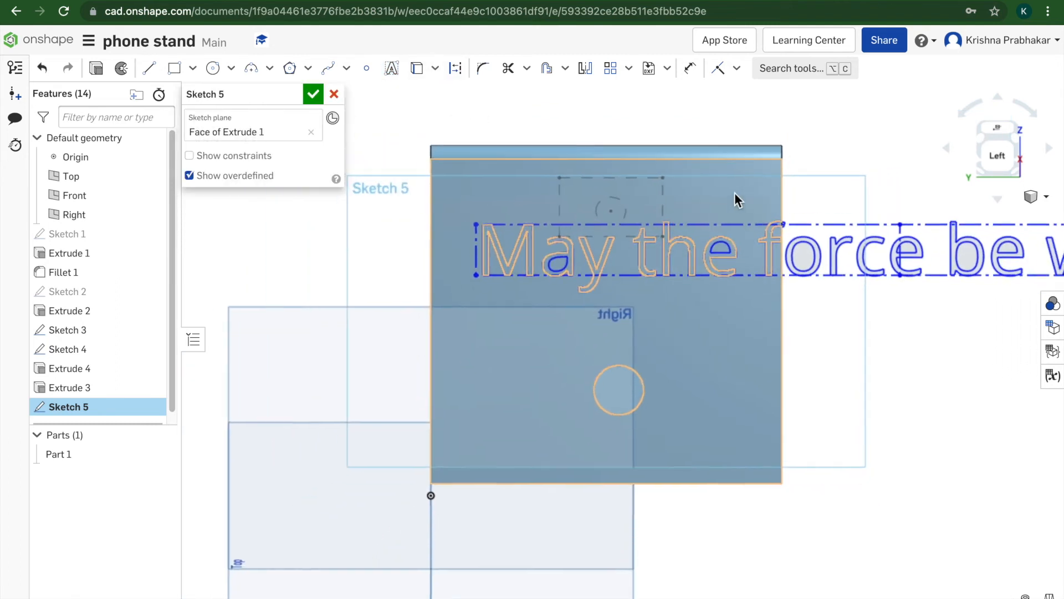
scroll(736, 199, "down", 4)
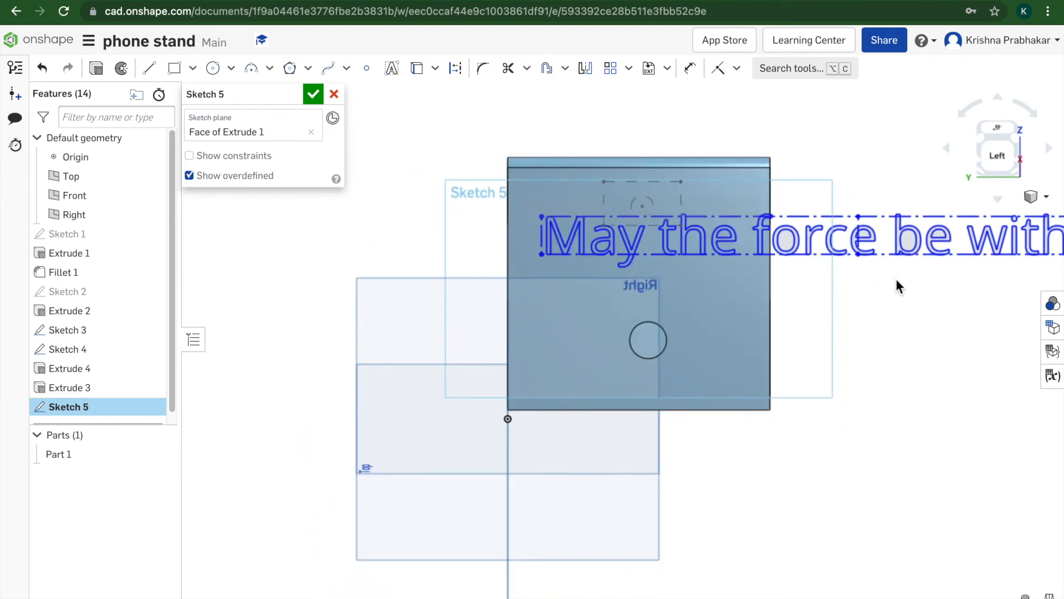
key("ctrl")
key("ctrl")
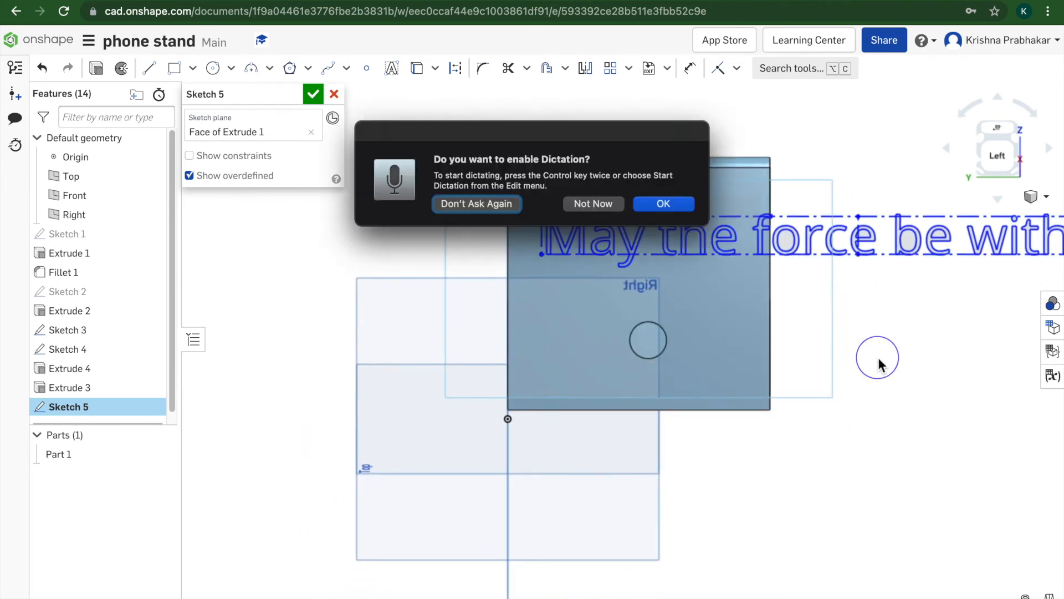
right_click(877, 359)
left_click(576, 204)
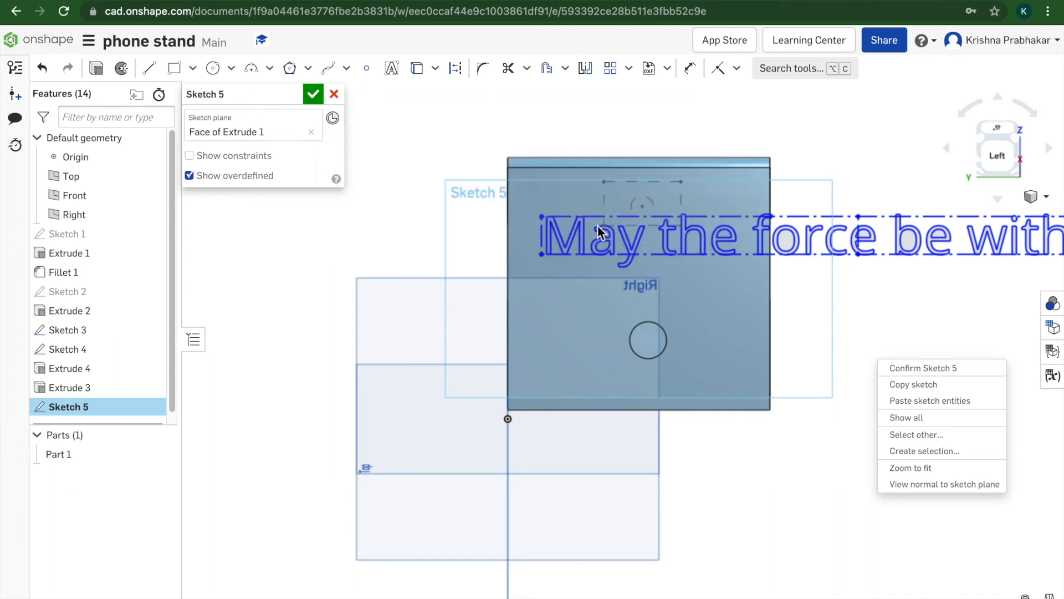
left_click(838, 332)
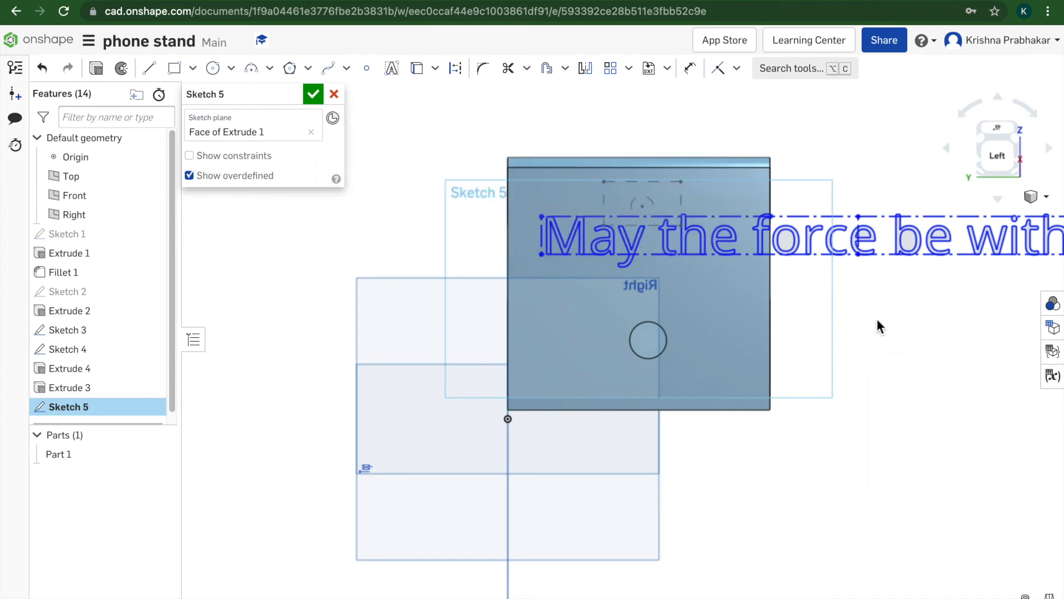
- Dimension the height of the text box, placing the dimension beside the start of the text
mouse_move(876, 322)
right_mouse_down()
mouse_move(855, 307)
mouse_move(713, 335)
mouse_move(682, 377)
right_mouse_up()
middle_click_drag(681, 374, 681, 384)
right_click_drag(681, 385, 640, 375)
left_click(992, 133)
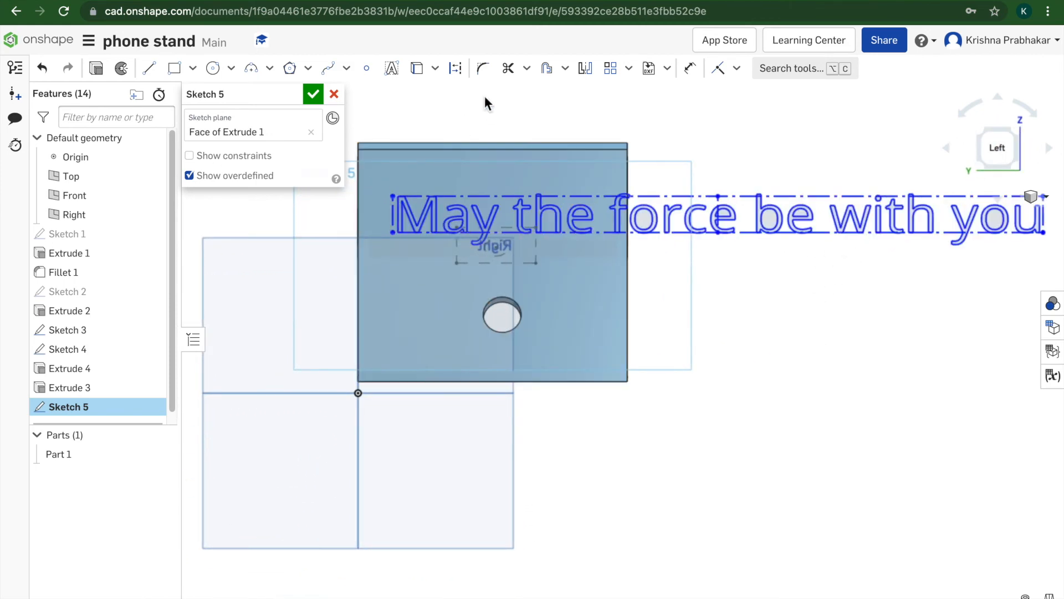
right_click(697, 64)
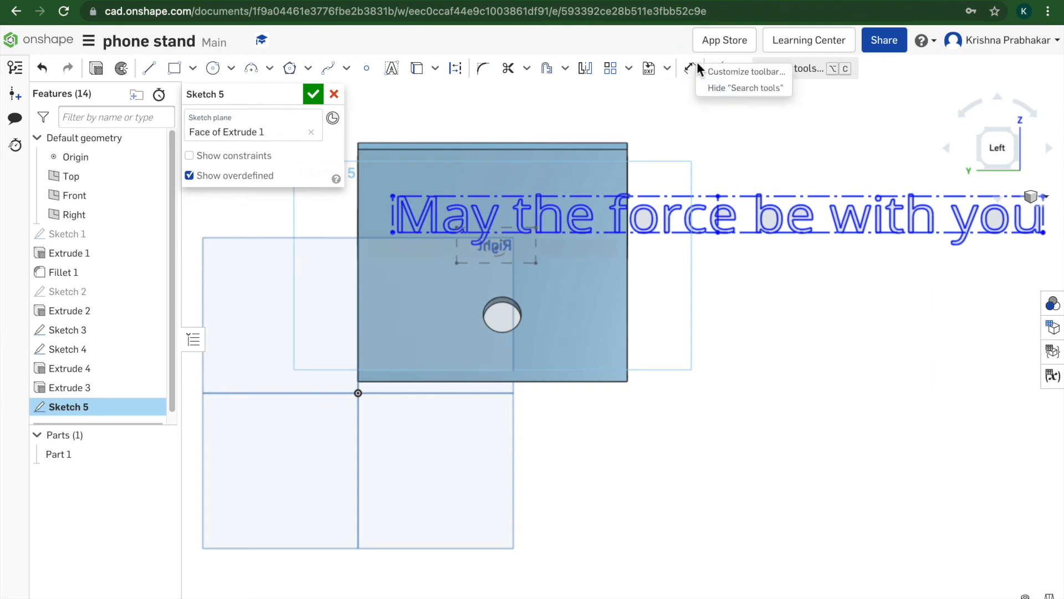
left_click(690, 68)
left_click(690, 68)
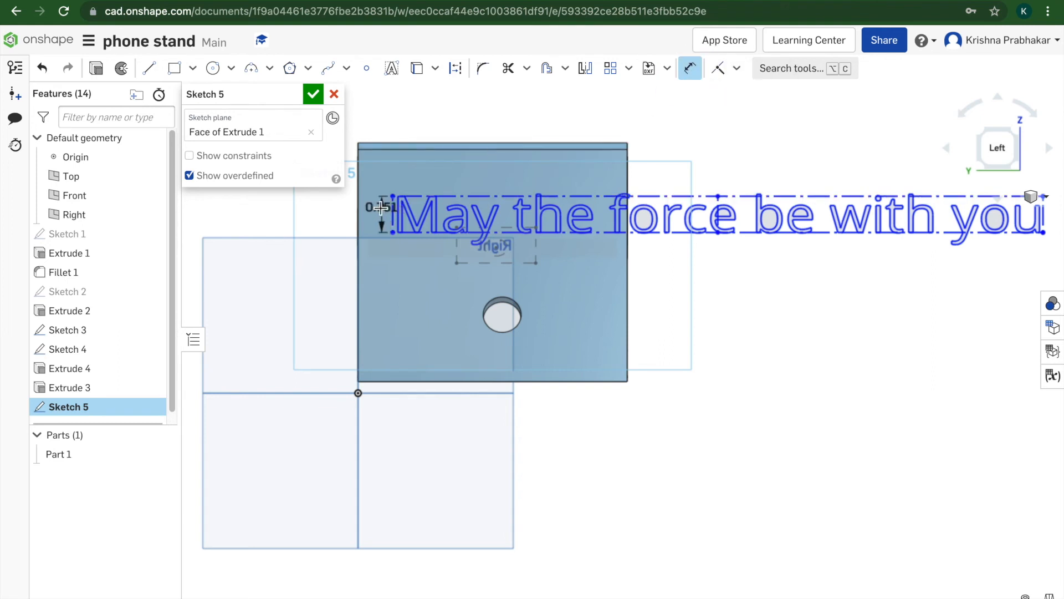
left_click(304, 217)
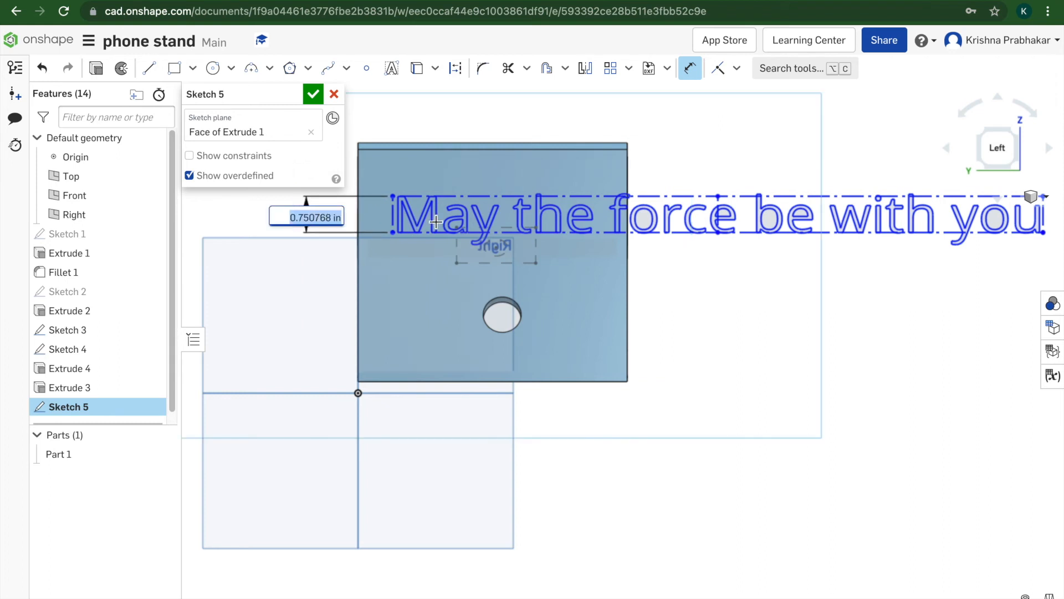
key("Return")
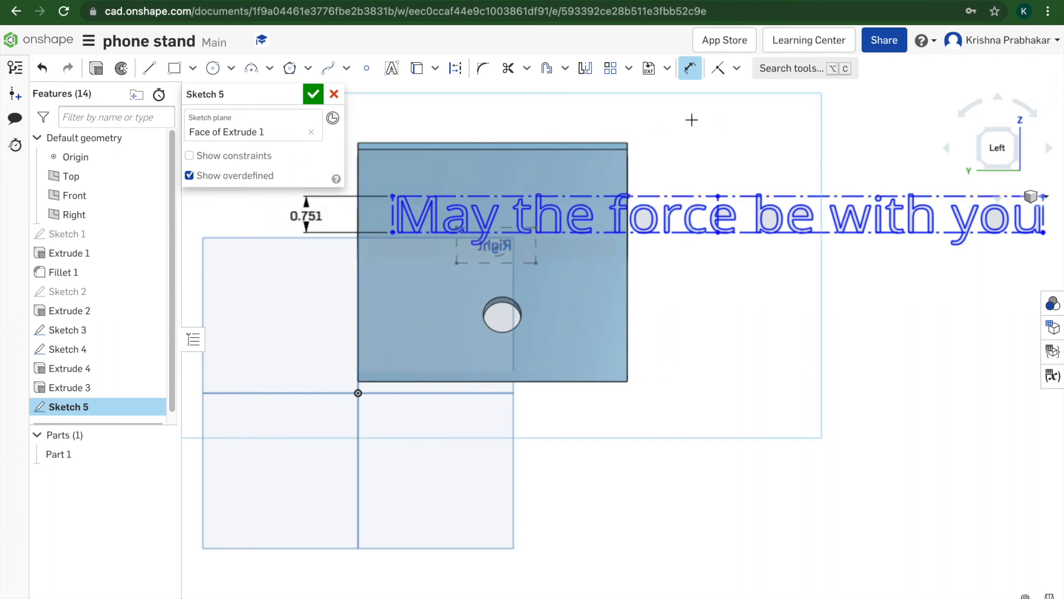
- Try to shift the sketch text toward the left side so it sits across the back face
left_click(689, 67)
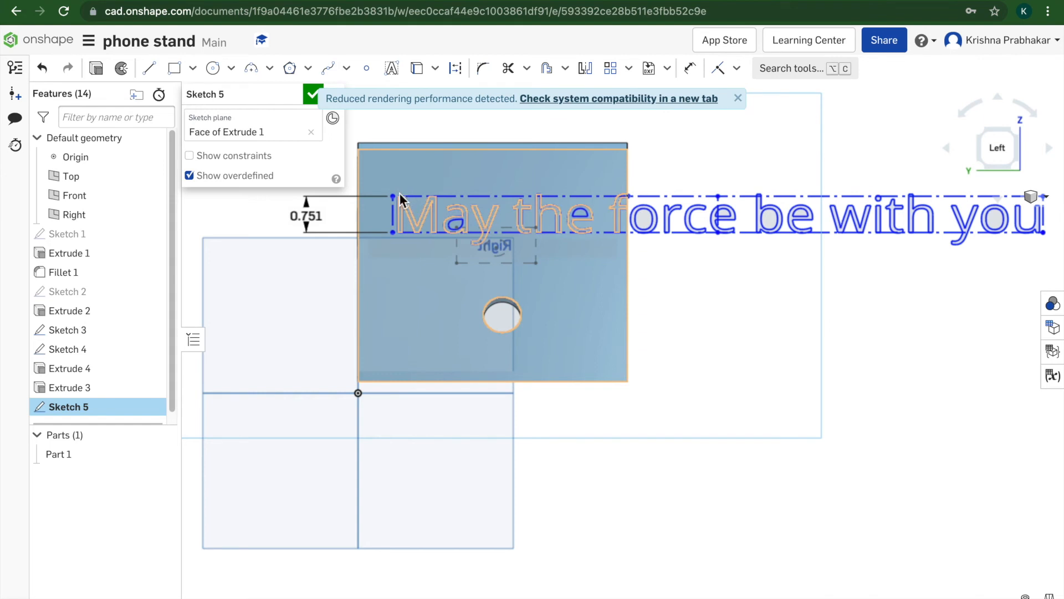
left_click_drag(391, 196, 285, 213)
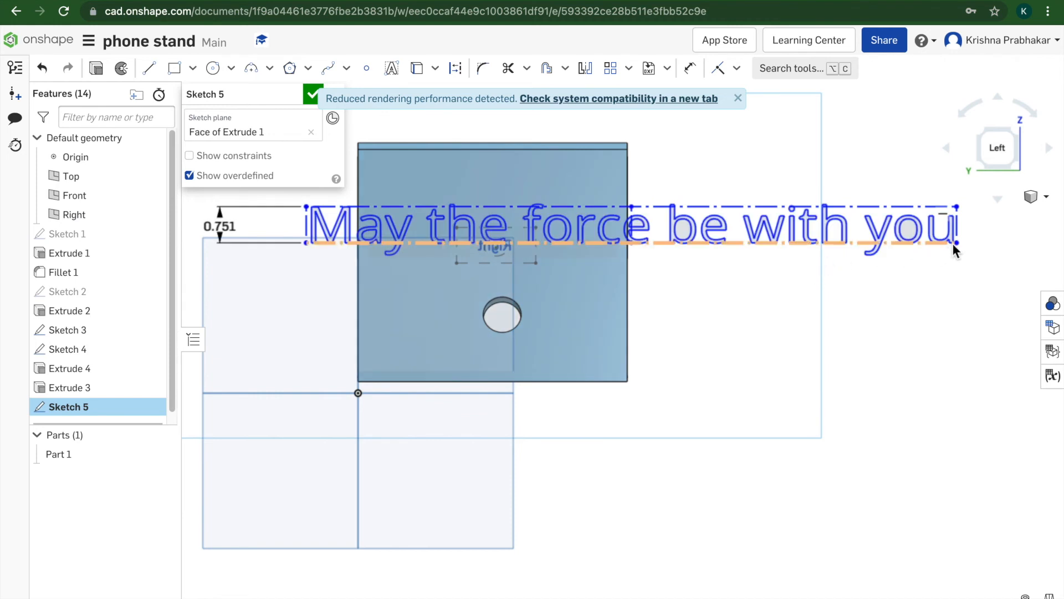
left_click_drag(955, 236, 901, 257)
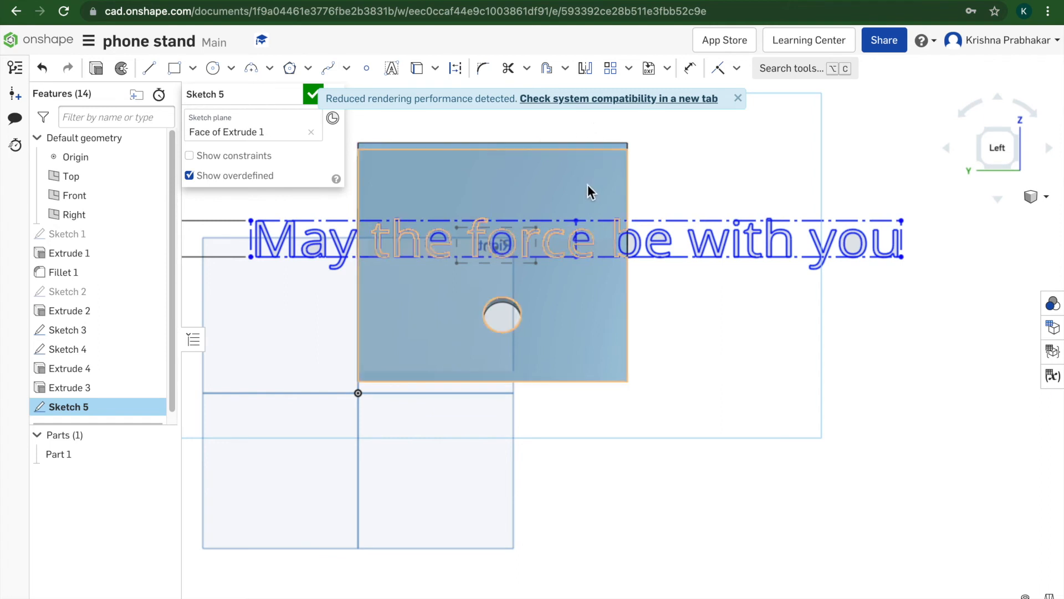
- Undo the text box moves and the text-height dimension
key("super+z")
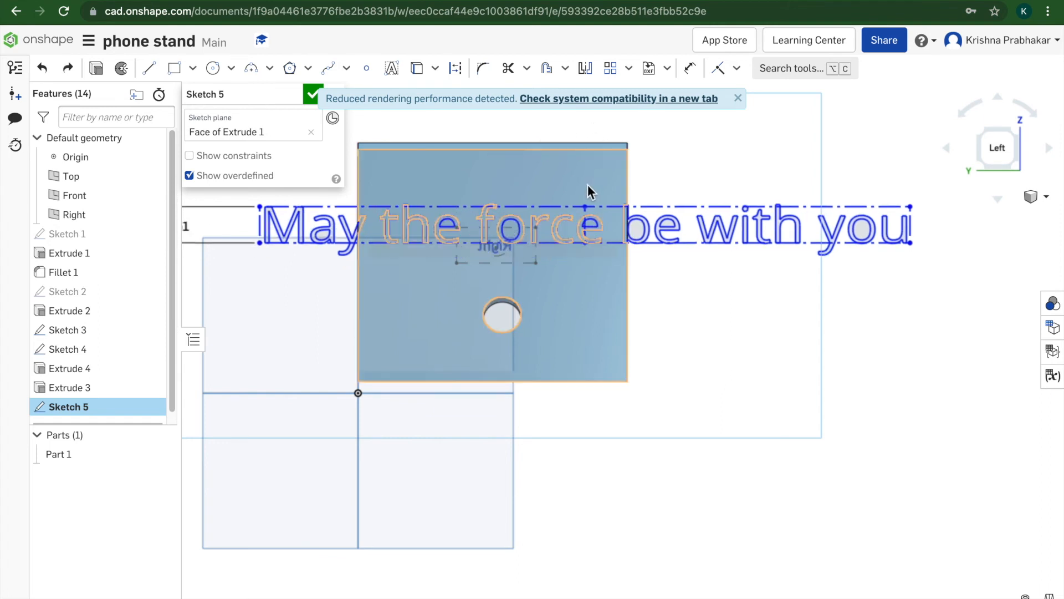
key("super+z")
key("super+z")
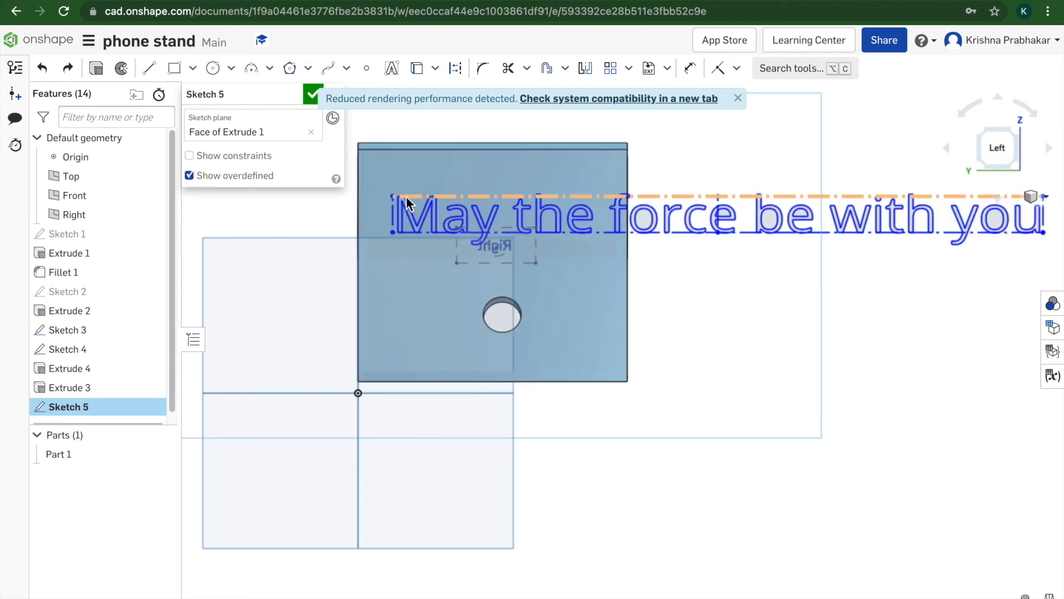
- Move the text box so that the start of the text lines up with the back face's left edge
mouse_move(397, 213)
left_mouse_down()
mouse_move(381, 207)
mouse_move(437, 209)
left_mouse_up()
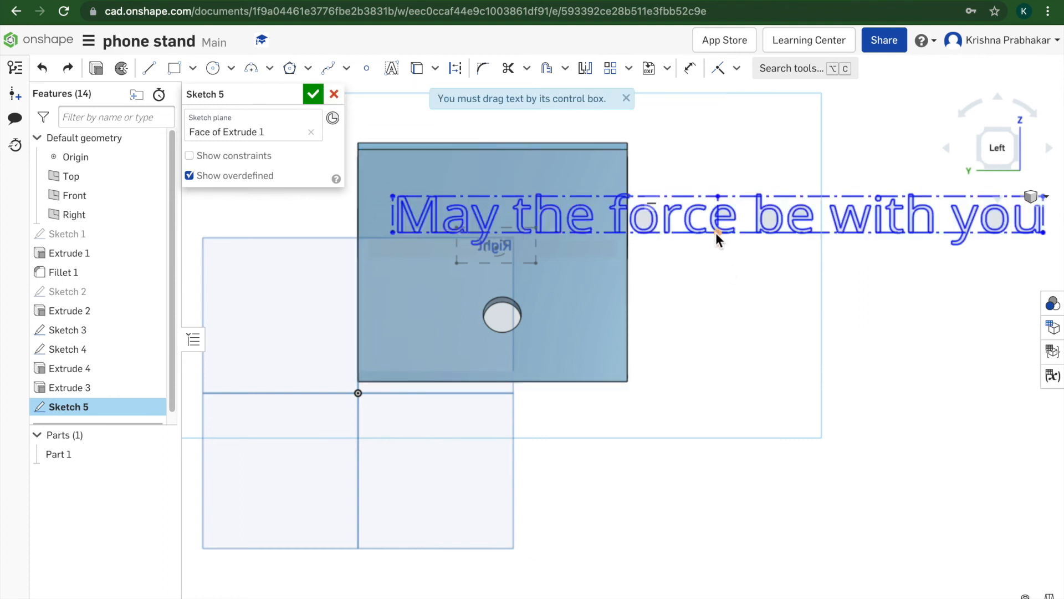
left_click_drag(709, 230, 675, 227)
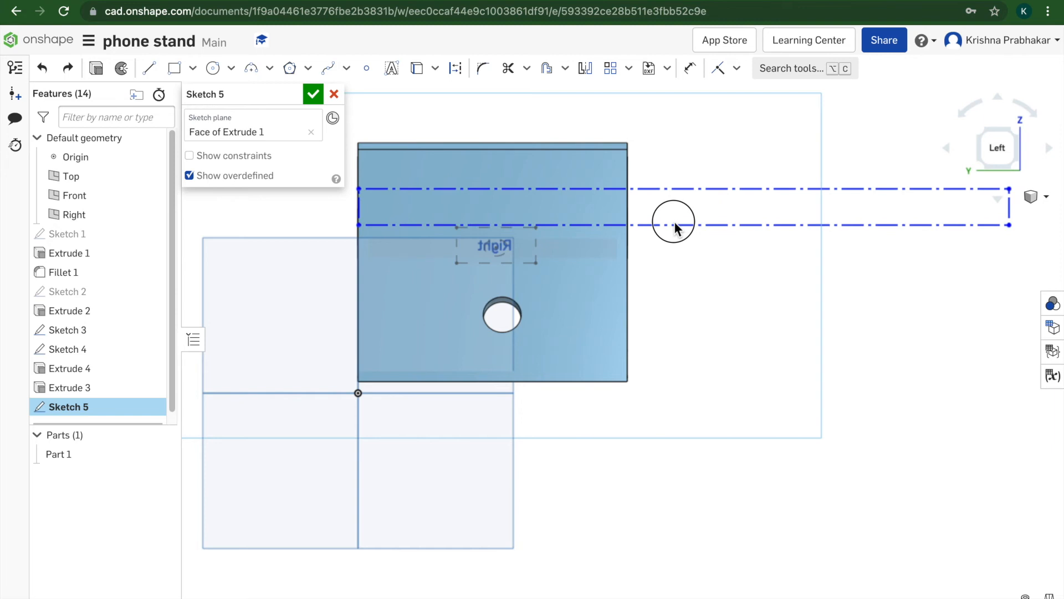
left_click_drag(673, 221, 674, 226)
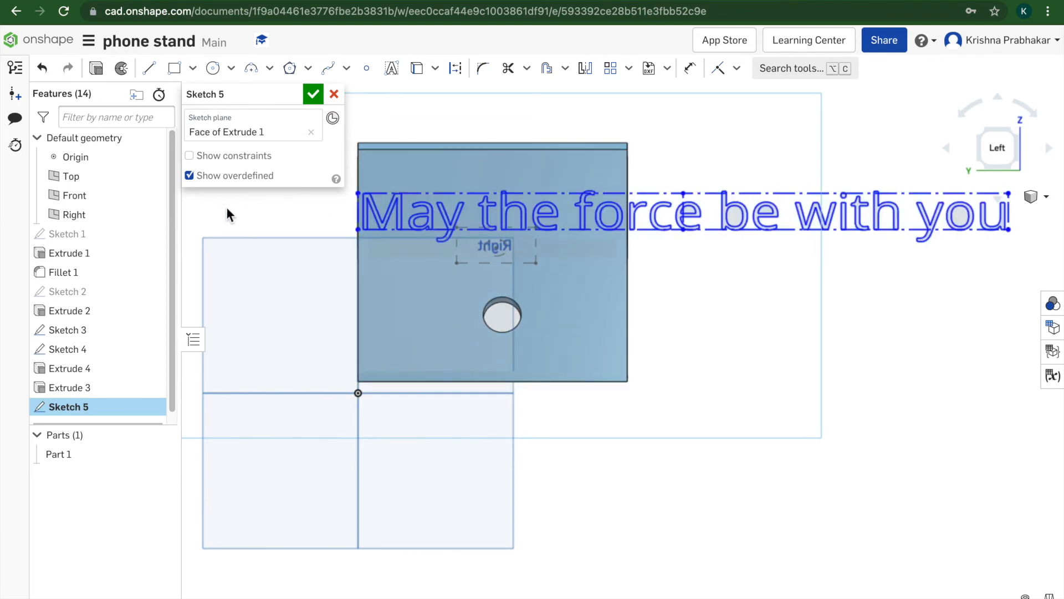
- Dimension the gap between the start of the text box and the back face's left edge, keeping the measured distance
scroll(251, 225, "up", 5)
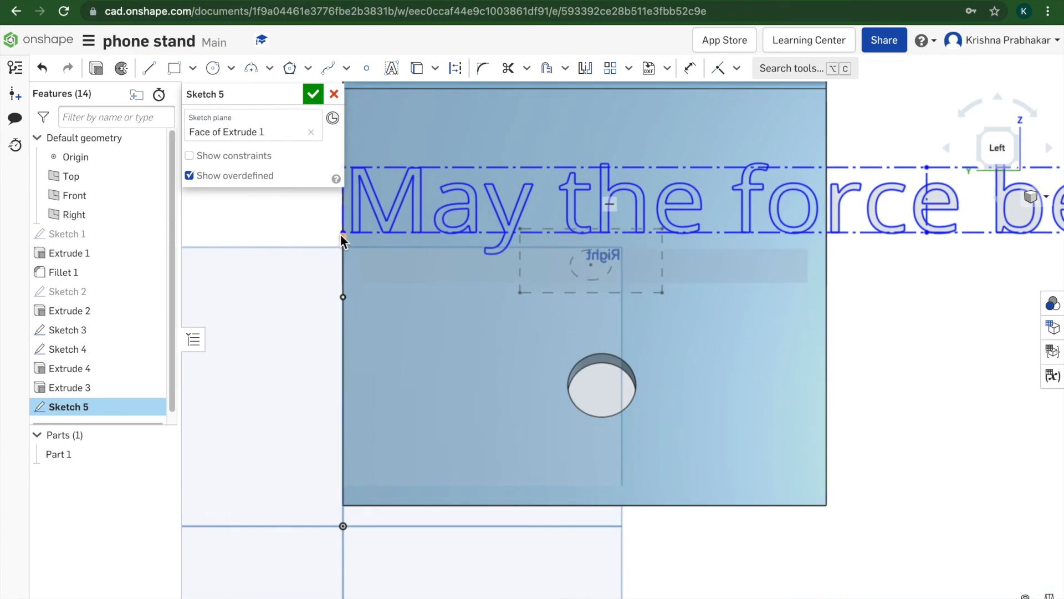
scroll(340, 234, "up", 3)
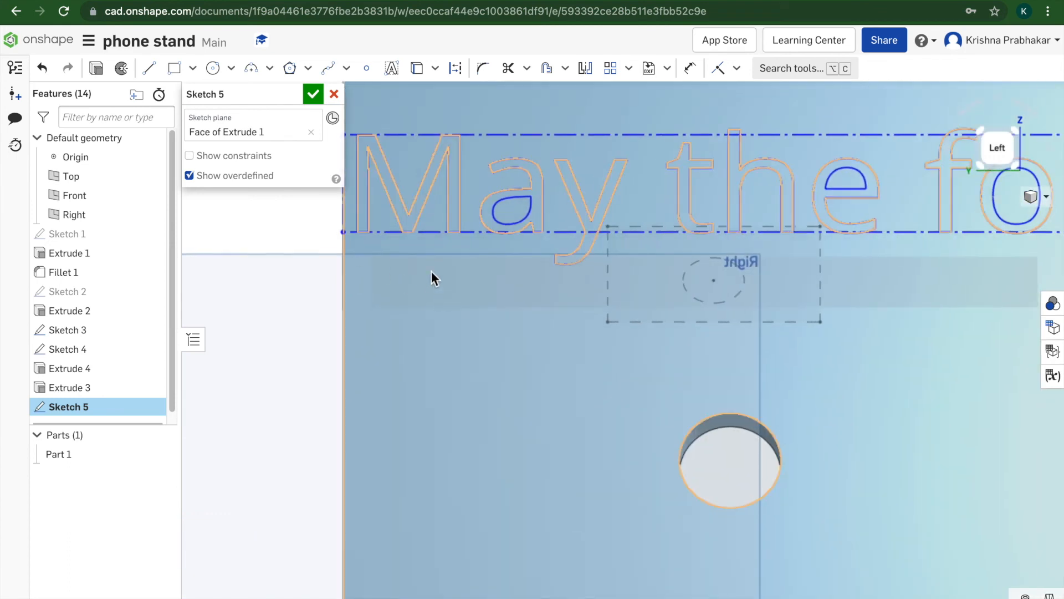
mouse_move(380, 240)
middle_mouse_down()
mouse_move(482, 264)
mouse_move(484, 293)
middle_mouse_up()
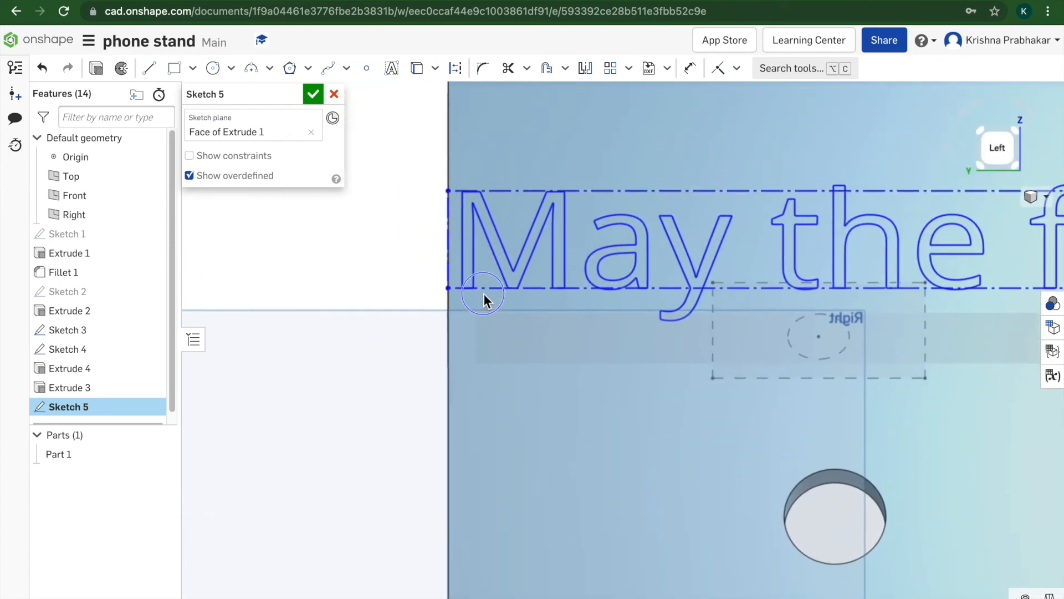
left_click(690, 67)
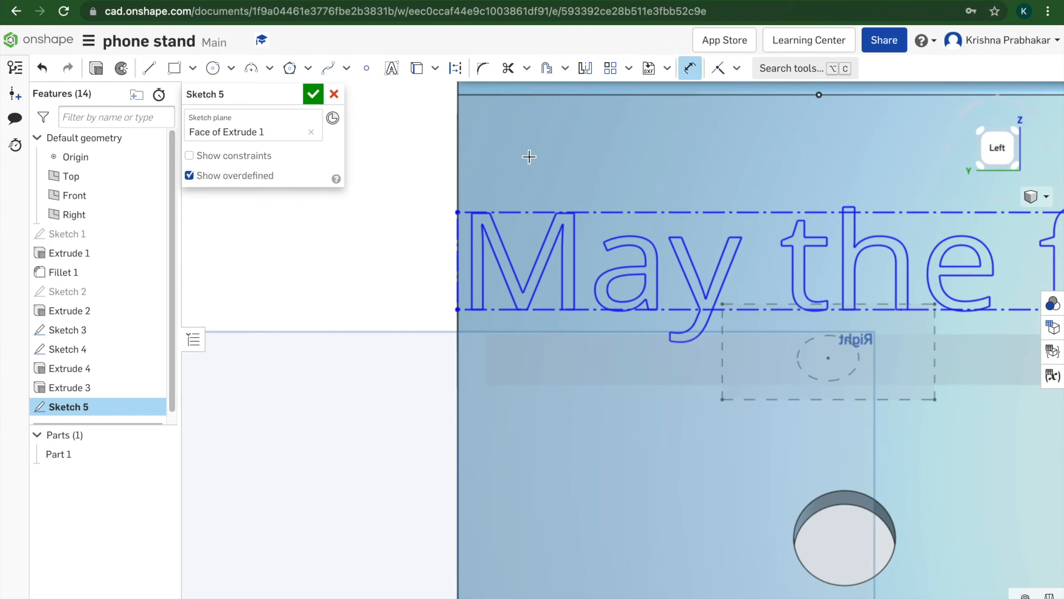
left_click(458, 249)
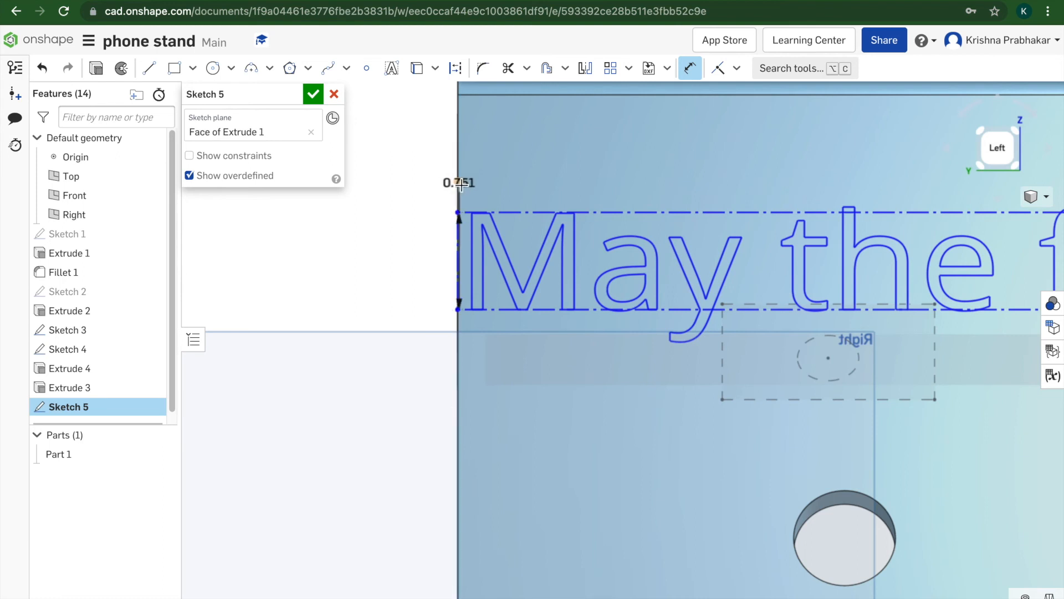
scroll(457, 217, "up", 5)
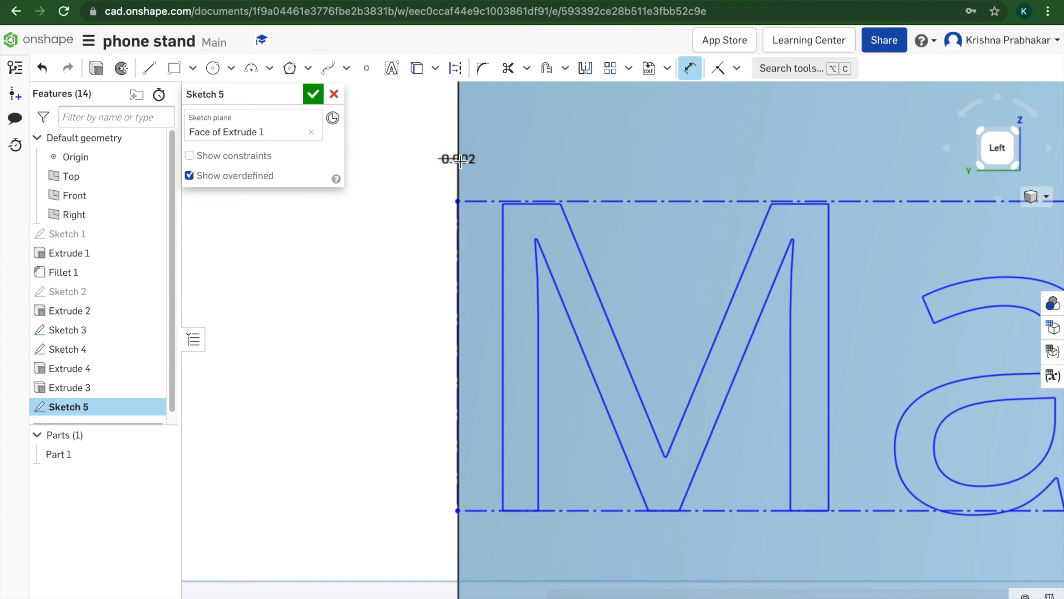
left_click(438, 182)
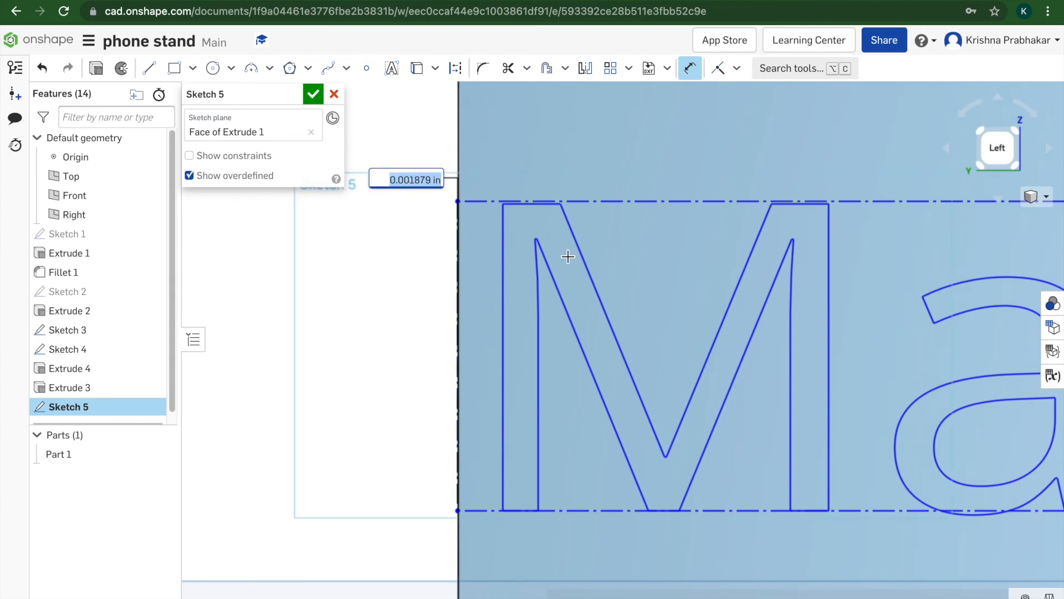
key("BackSpace")
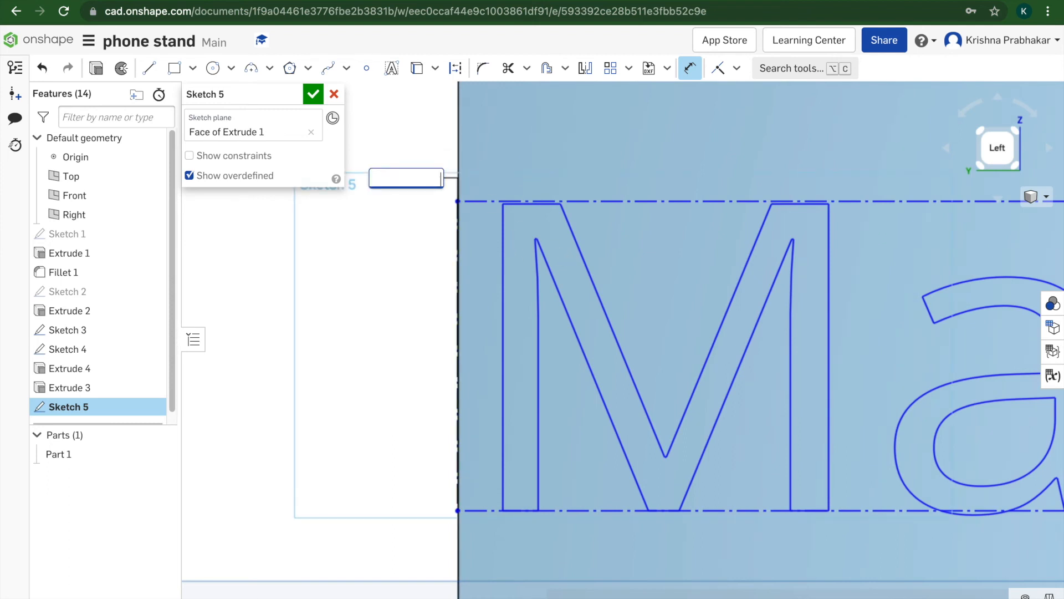
key("Return")
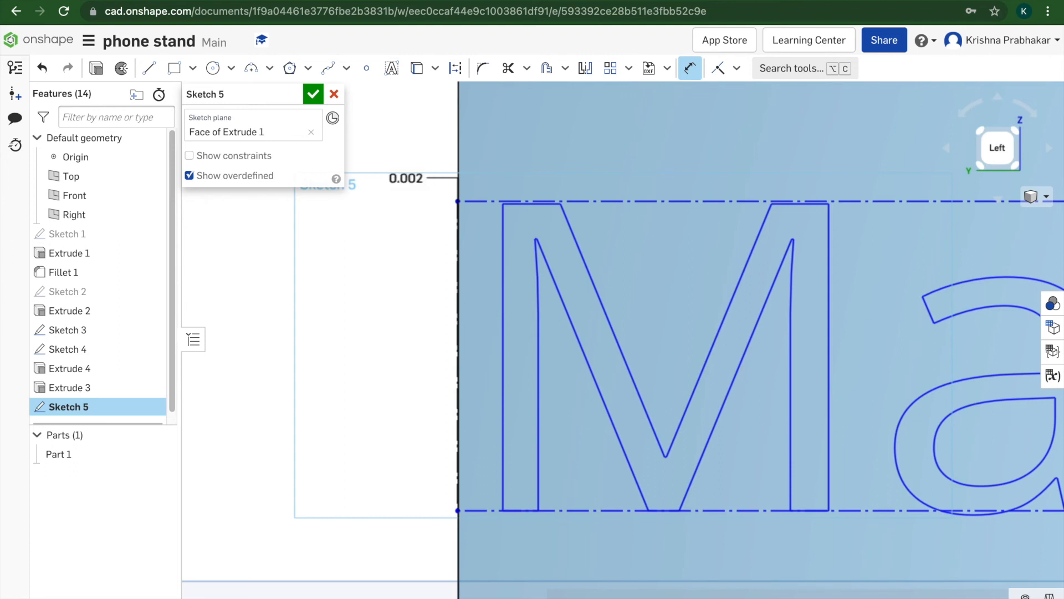
scroll(526, 299, "down", 3)
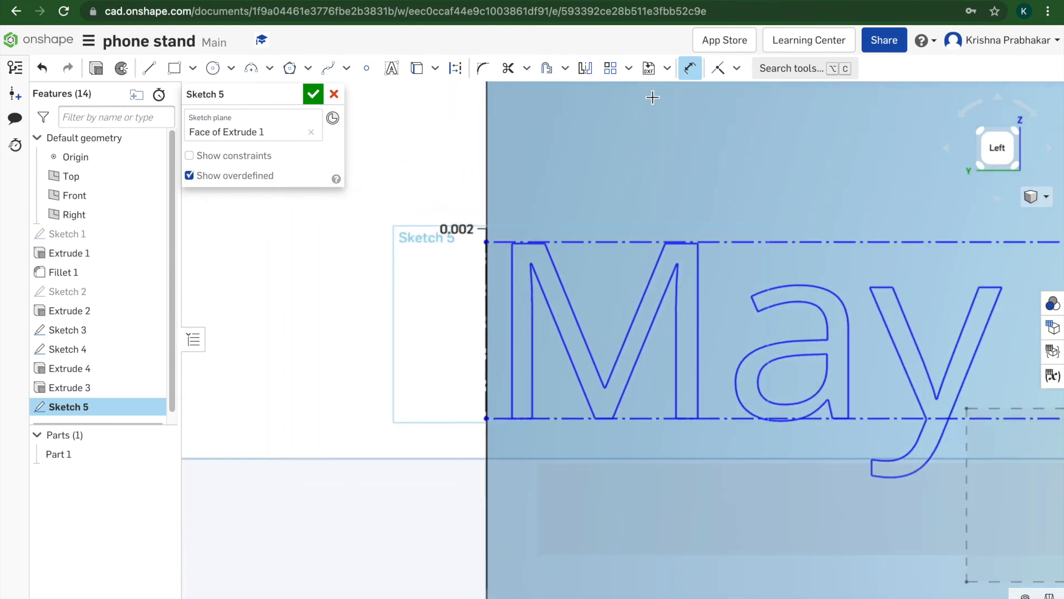
left_click(689, 67)
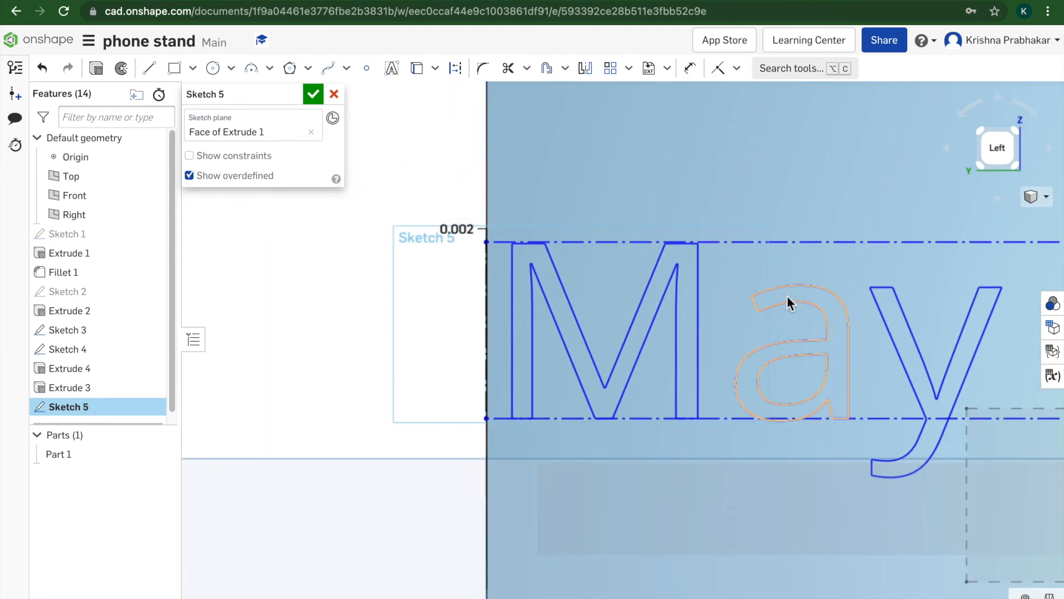
- Shrink the text box from its end corner so the whole phrase fits within the back face
left_click(804, 288)
scroll(803, 287, "down", 1)
left_click(832, 328)
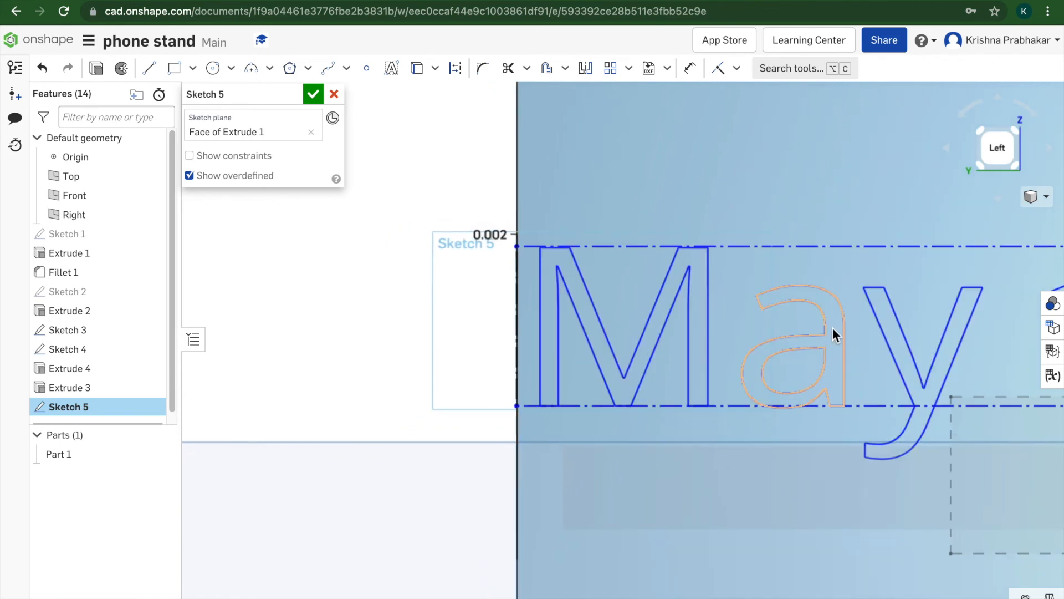
middle_click_drag(764, 339, 669, 348)
scroll(598, 358, "down", 6)
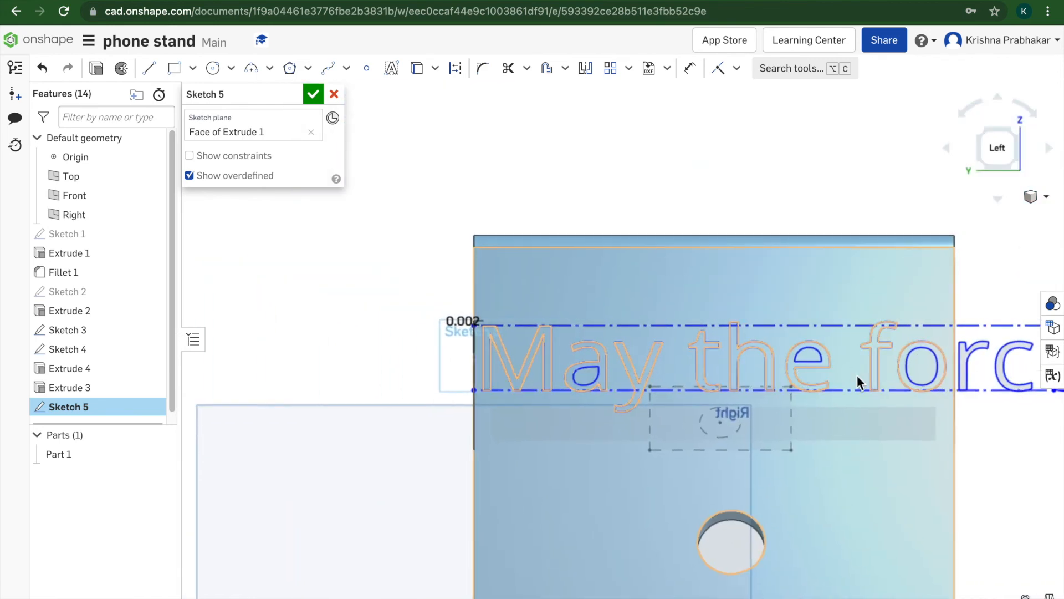
scroll(1025, 414, "down", 1)
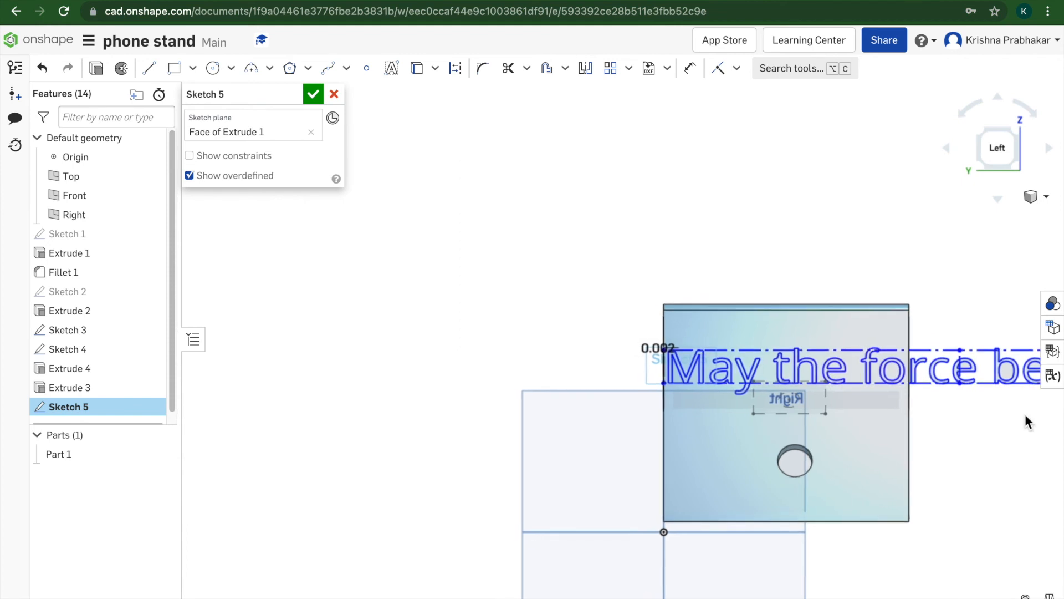
mouse_move(1025, 423)
middle_mouse_down()
mouse_move(696, 435)
mouse_move(718, 428)
middle_mouse_up()
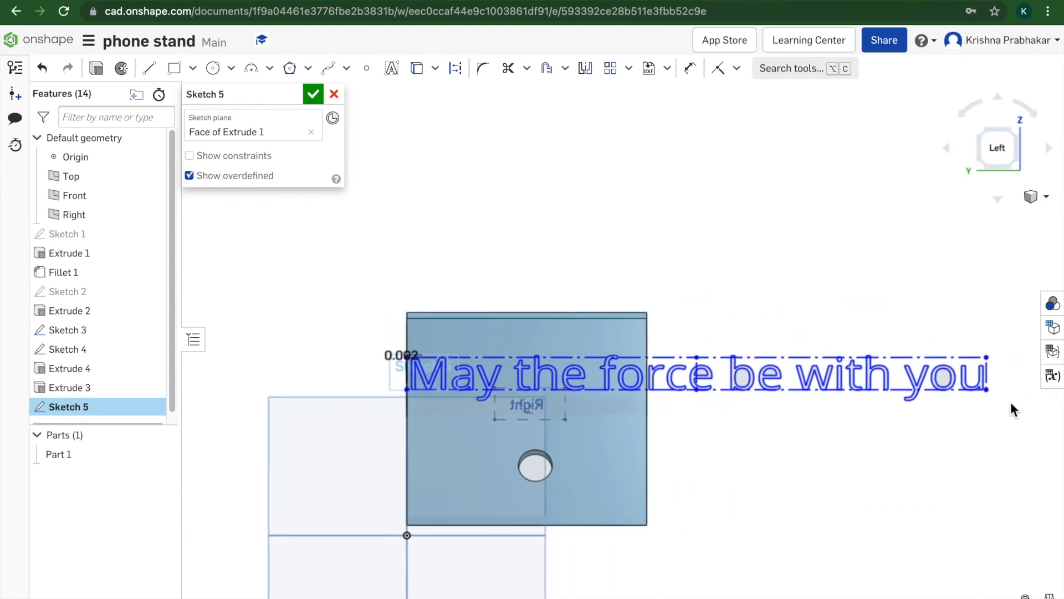
left_click_drag(982, 390, 638, 382)
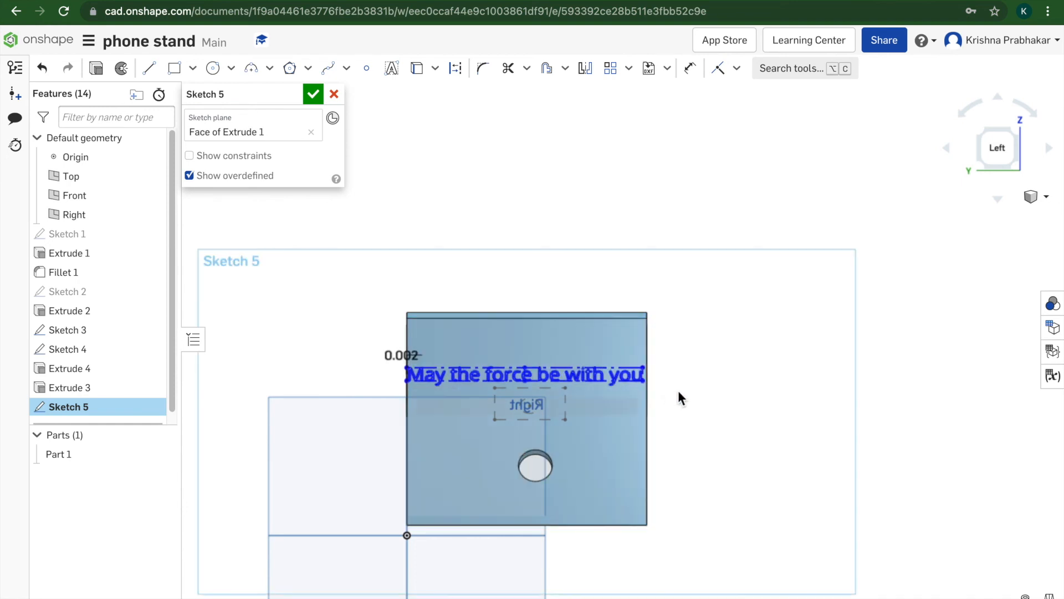
- Stretch the text box's end corner to the back face's right edge so the text spans the full width
scroll(679, 390, "up", 1)
scroll(678, 390, "up", 1)
scroll(594, 401, "up", 2)
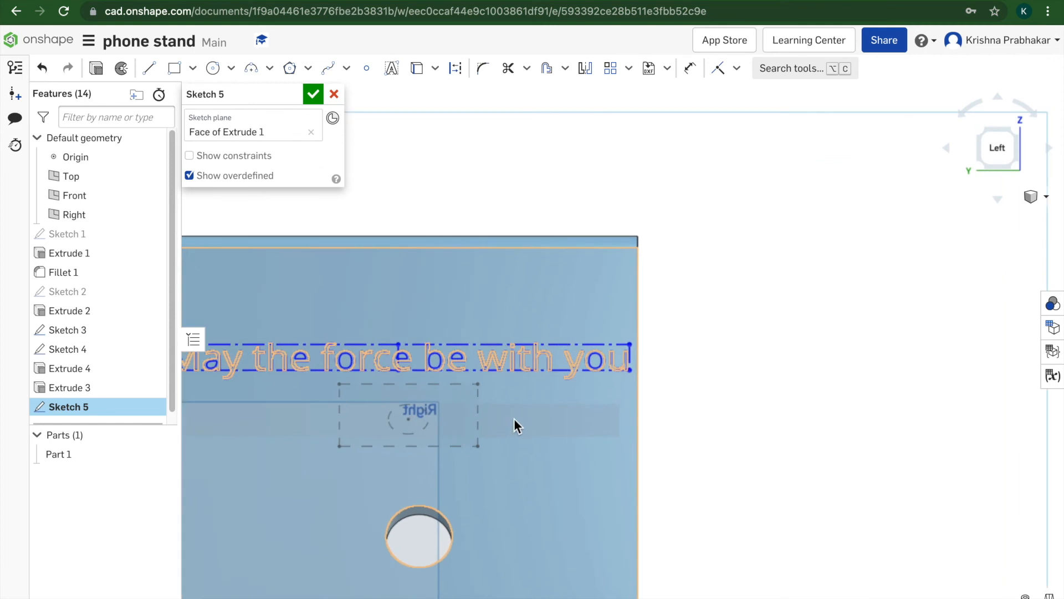
mouse_move(514, 418)
middle_mouse_down()
mouse_move(681, 434)
mouse_move(706, 408)
middle_mouse_up()
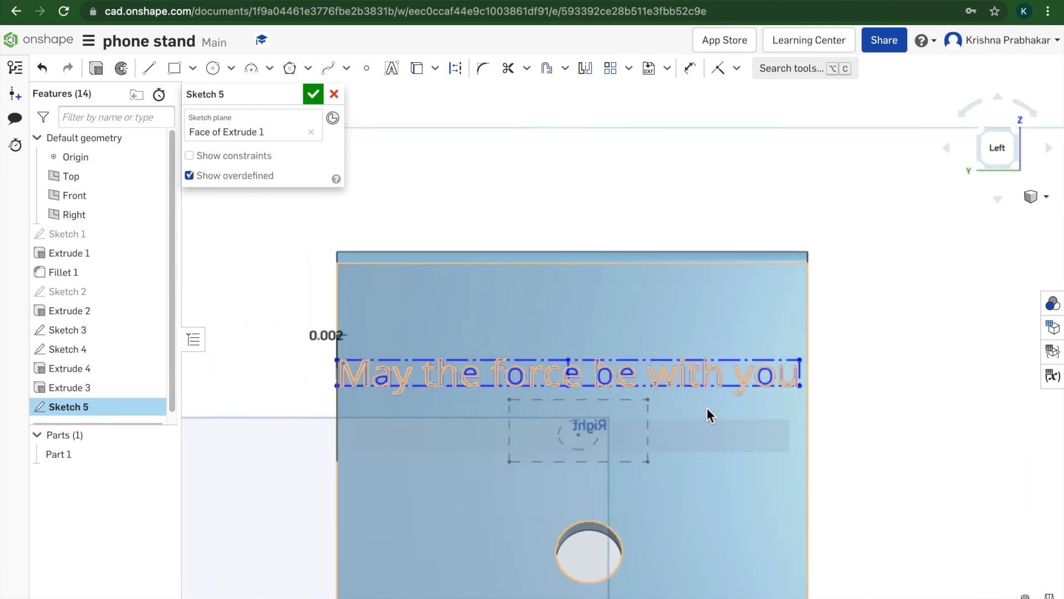
left_click_drag(800, 385, 804, 393)
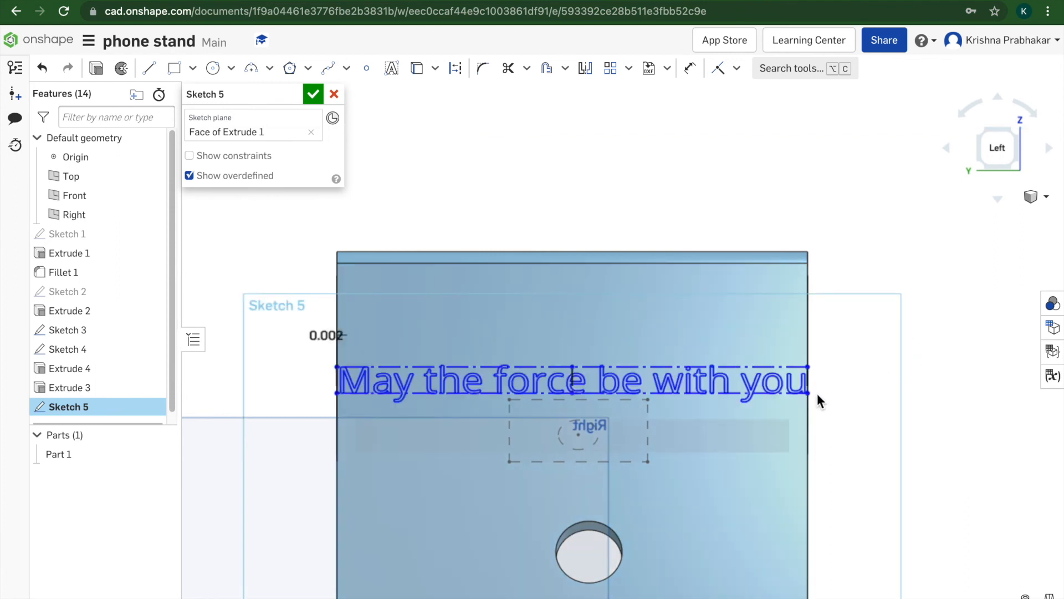
- Readjust the text box's end corner and height along the back face's right edge, and finish the sketch
key("d")
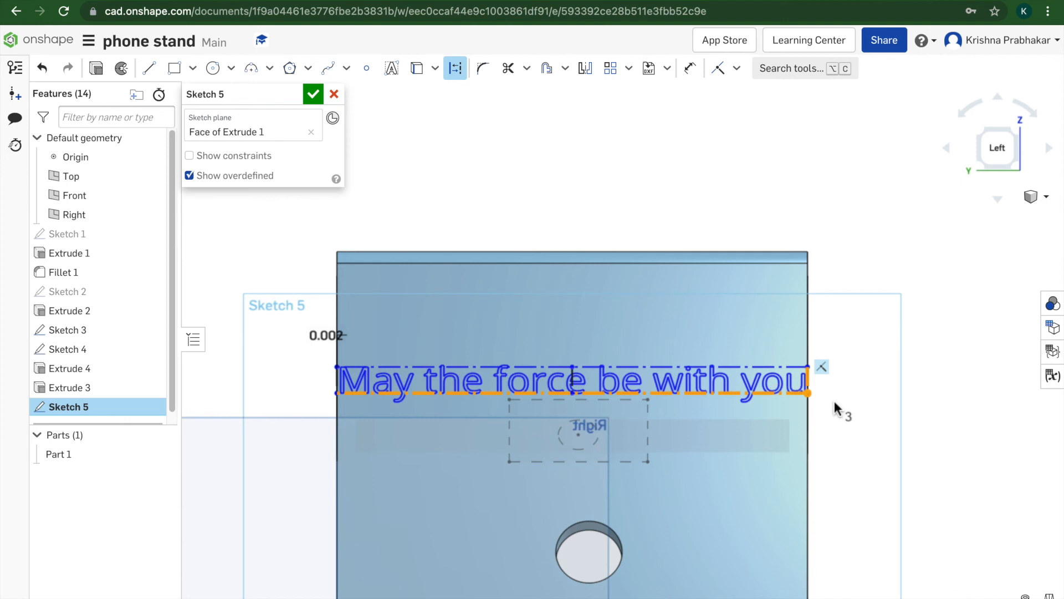
key("Escape")
key("Delete")
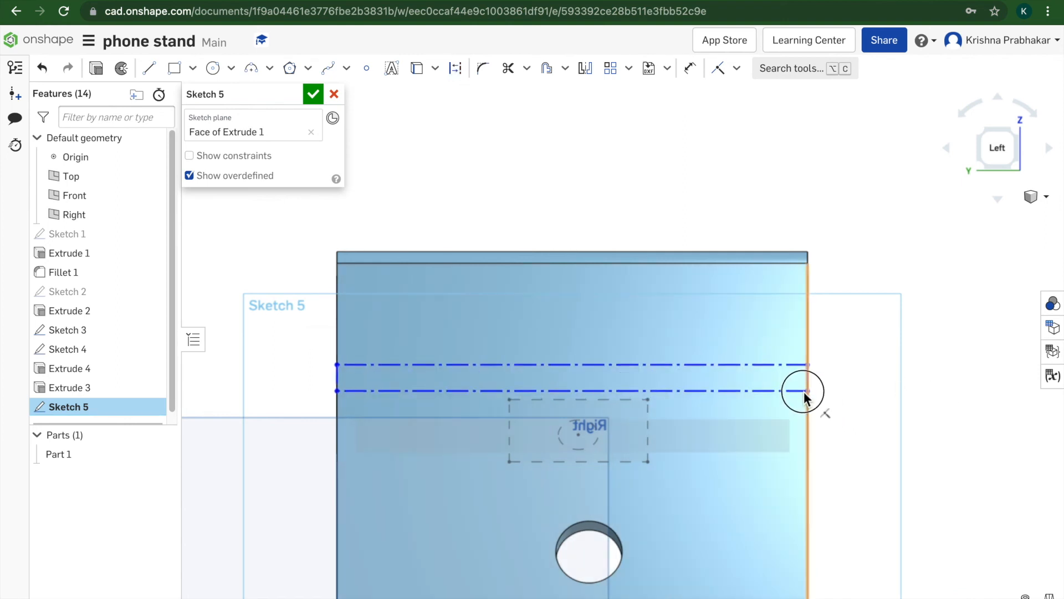
key("ctrl+z")
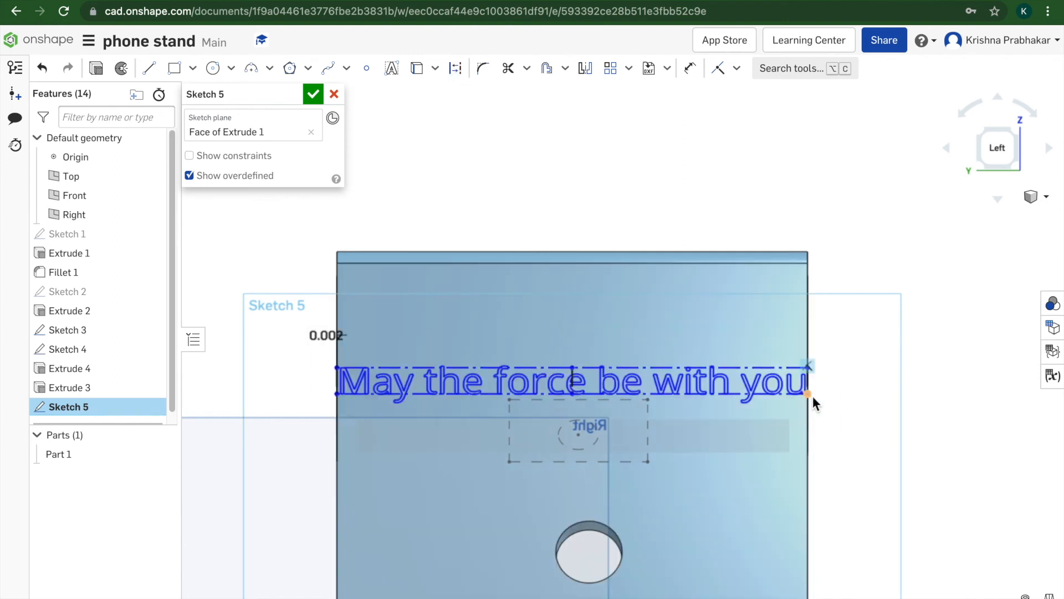
key("Delete")
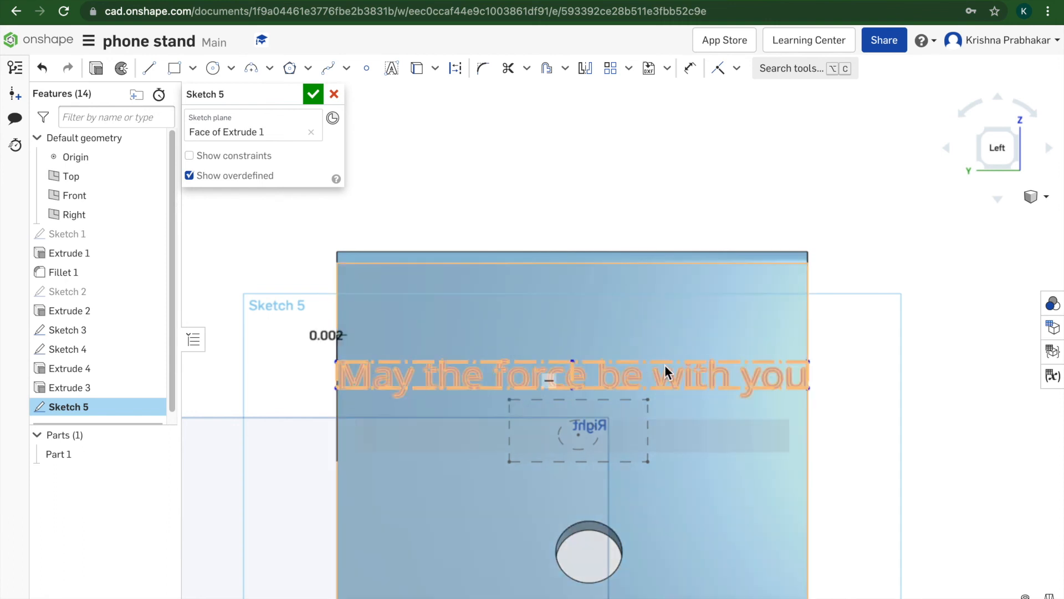
key("ctrl+z")
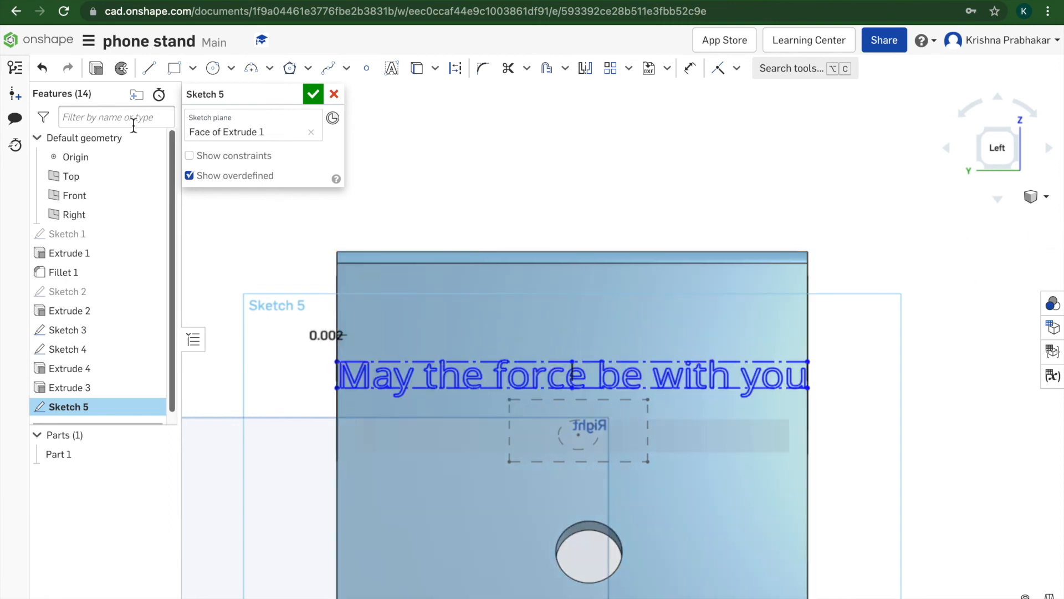
left_click(313, 95)
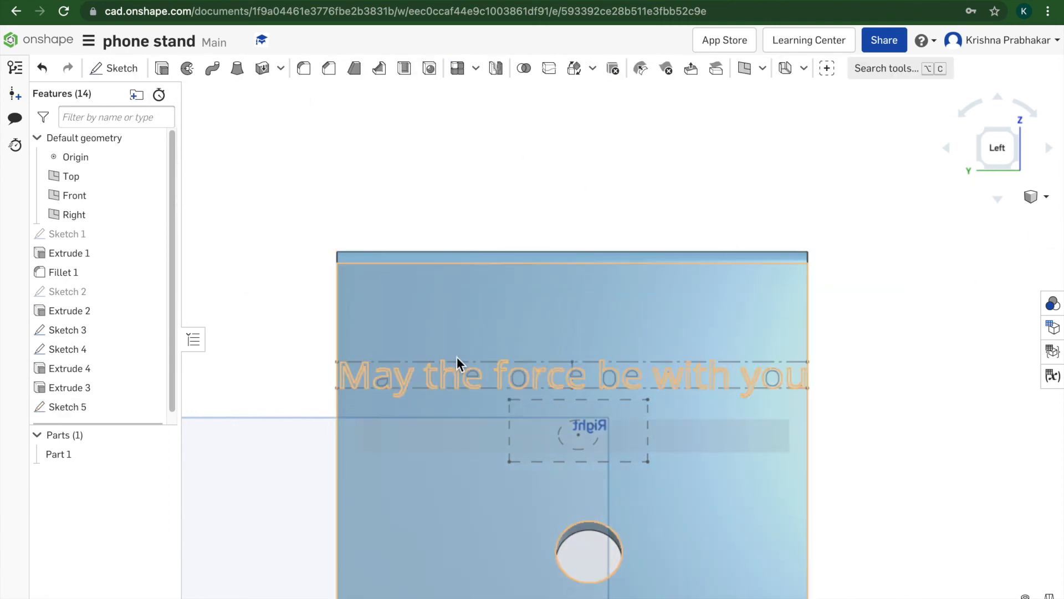
- Extrude the "May the force be with you" text sketch 0.03 in outward from the back face, adding it to the stand
left_click(449, 374)
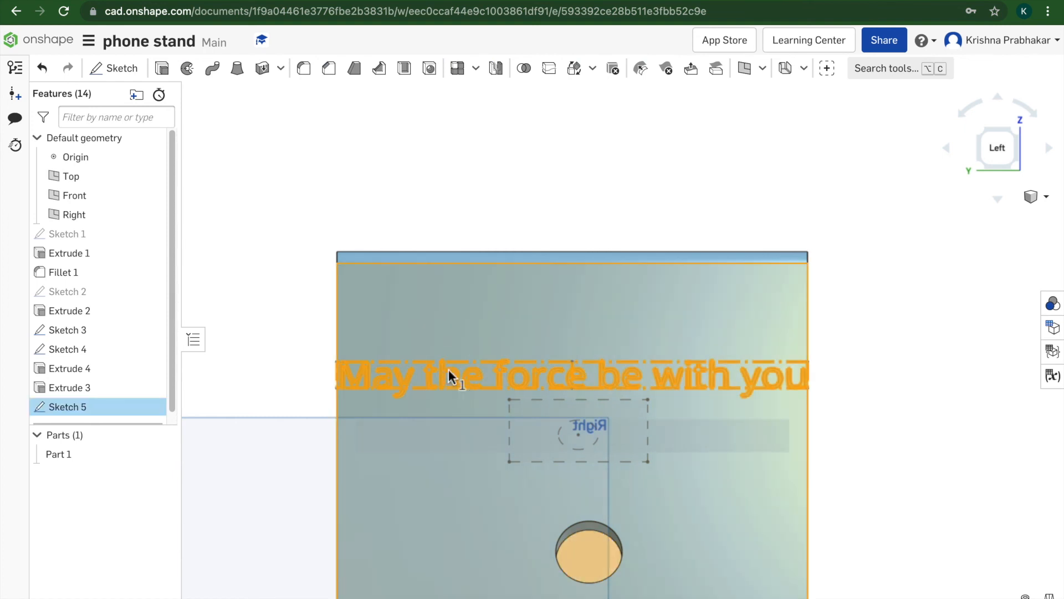
left_click(447, 369)
left_click(441, 368)
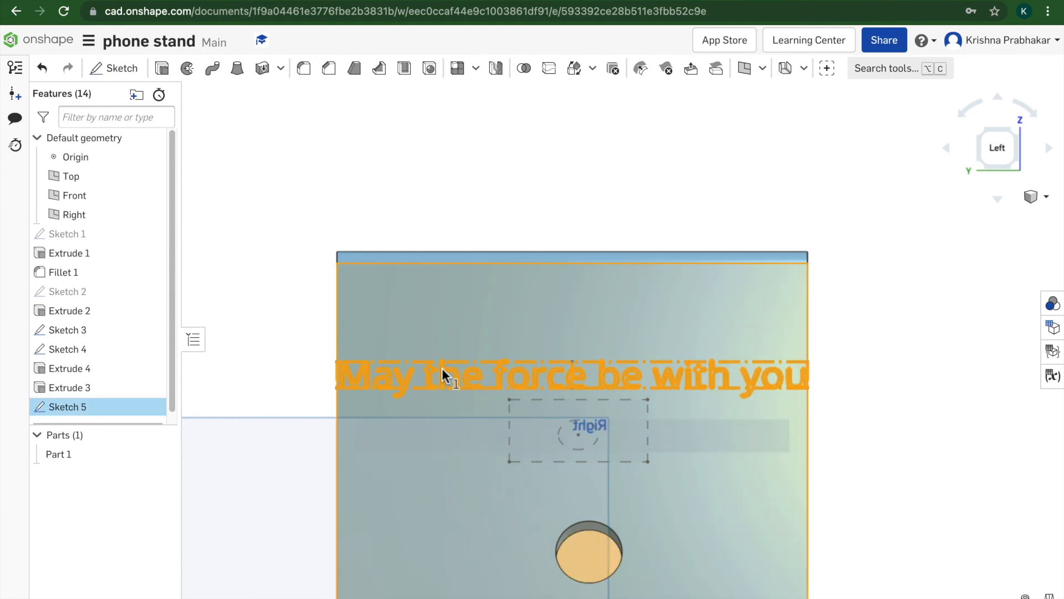
left_click(163, 72)
right_click_drag(867, 373, 802, 387)
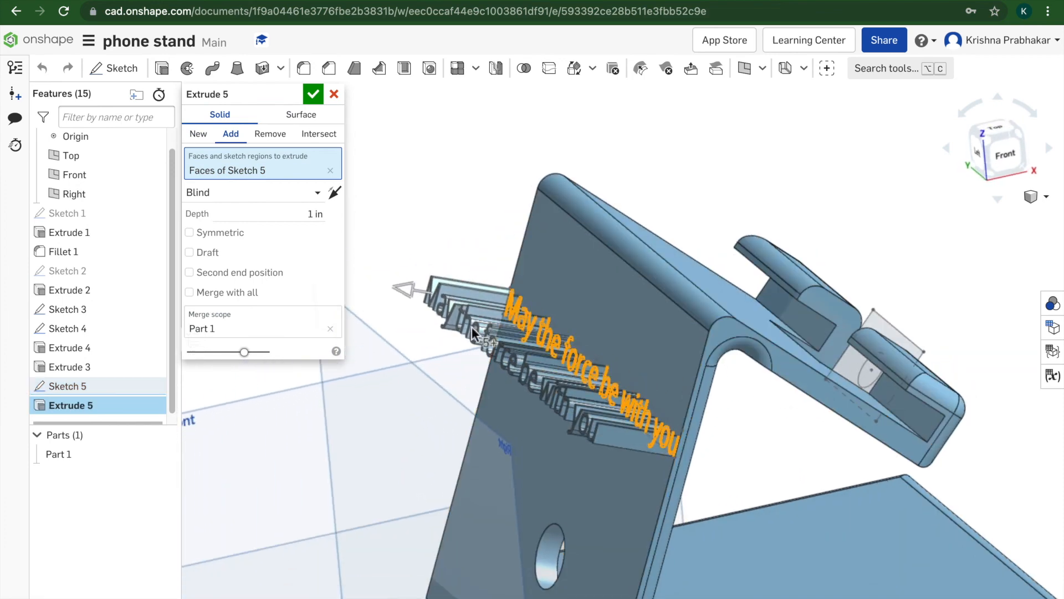
left_click_drag(388, 292, 475, 305)
left_click_drag(756, 348, 770, 404)
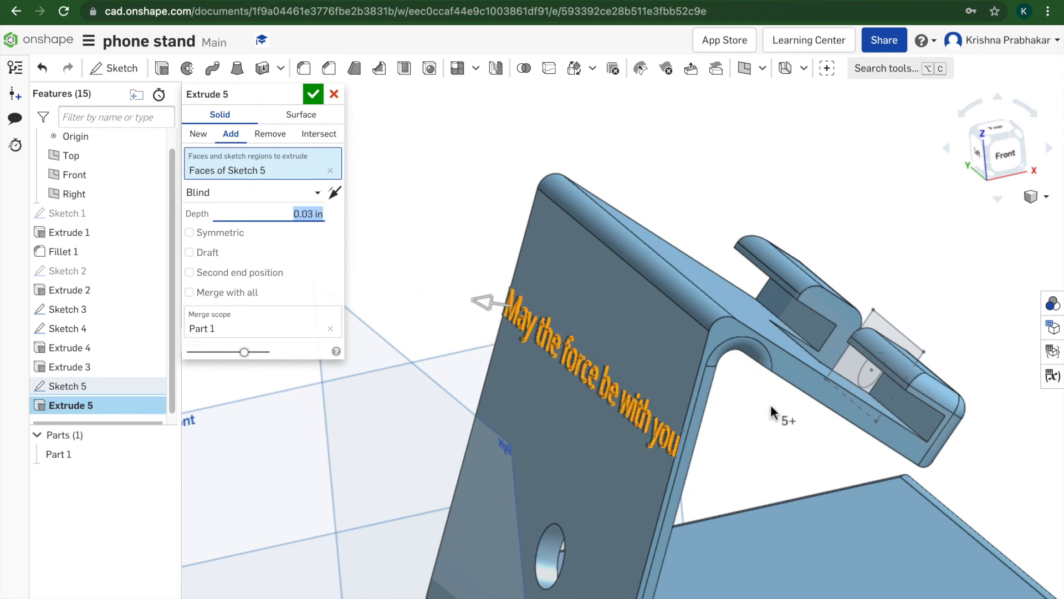
right_click_drag(766, 404, 803, 396)
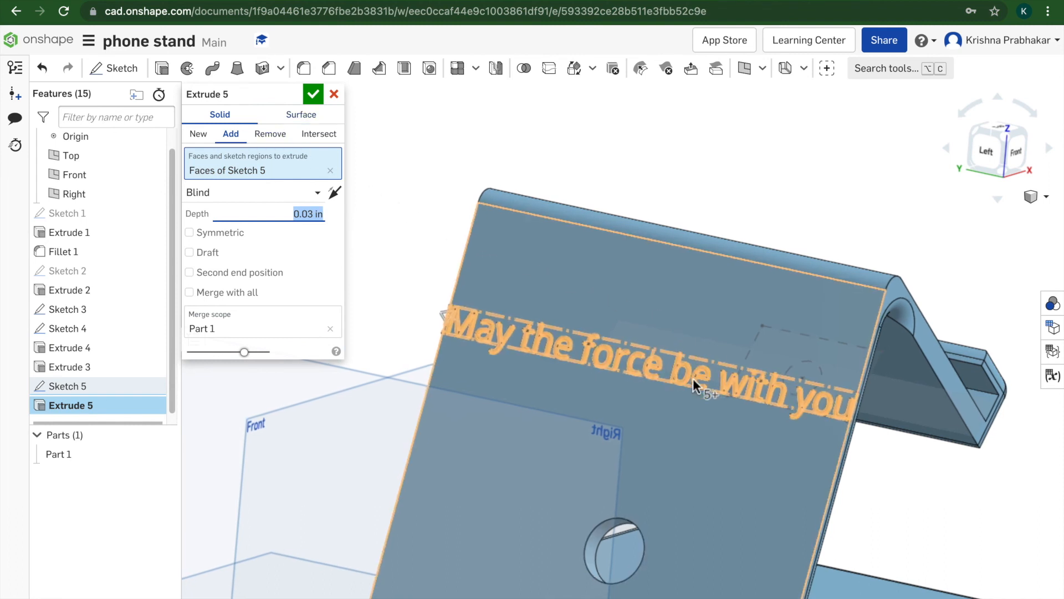
scroll(693, 378, "up", 5)
scroll(700, 378, "up", 5)
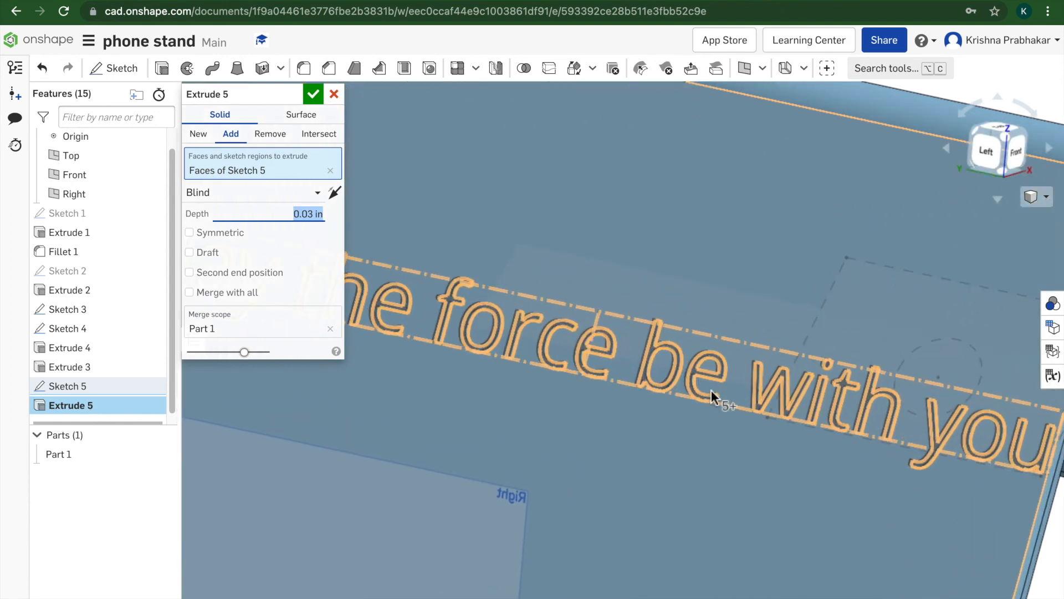
scroll(638, 394, "up", 3)
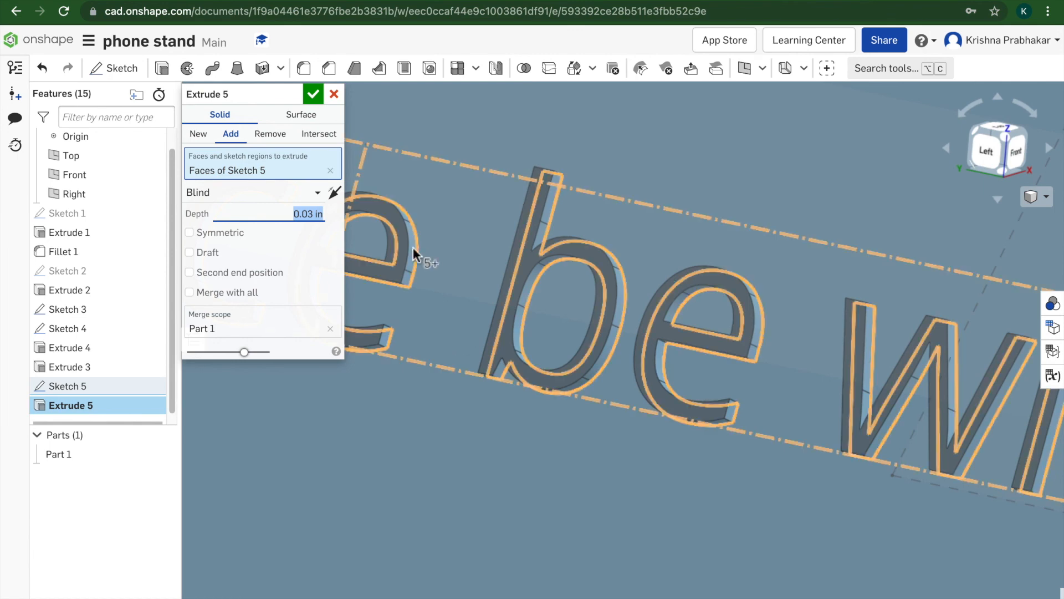
scroll(377, 147, "down", 5)
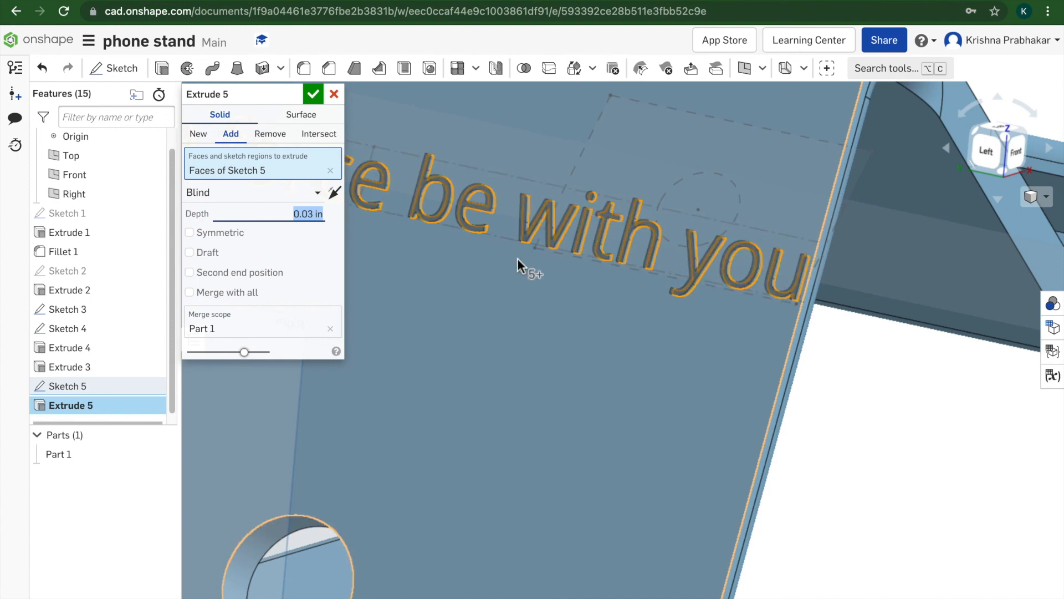
middle_click_drag(510, 313, 1006, 554)
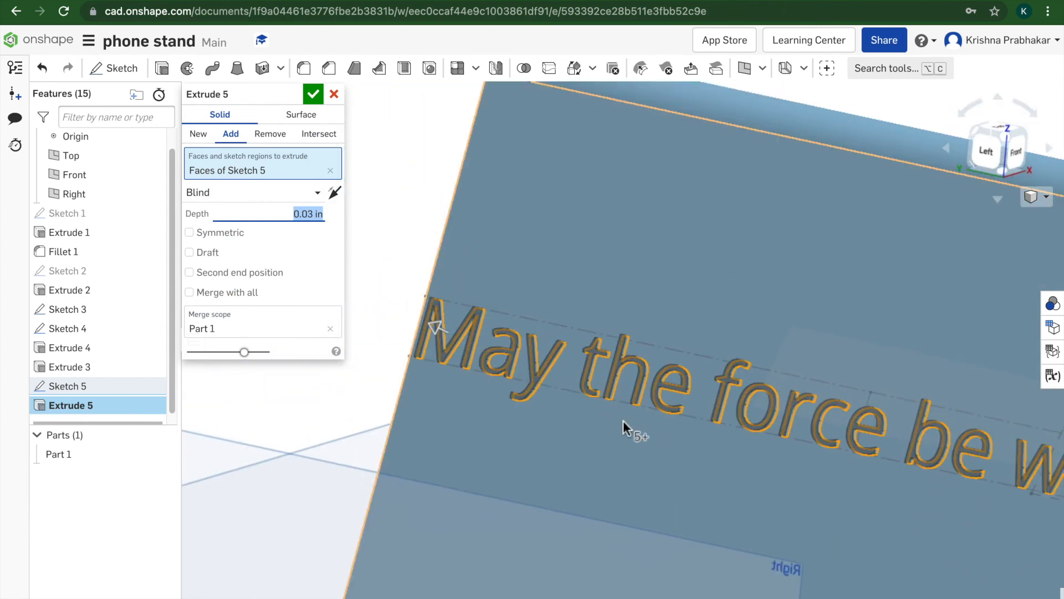
left_click(313, 95)
- Examine the stand's front, phone clips and base in the Right view and from angled views
right_click_drag(776, 361, 724, 353)
middle_click_drag(757, 388, 521, 349)
scroll(493, 340, "down", 3)
scroll(498, 341, "down", 4)
right_click_drag(735, 441, 696, 446)
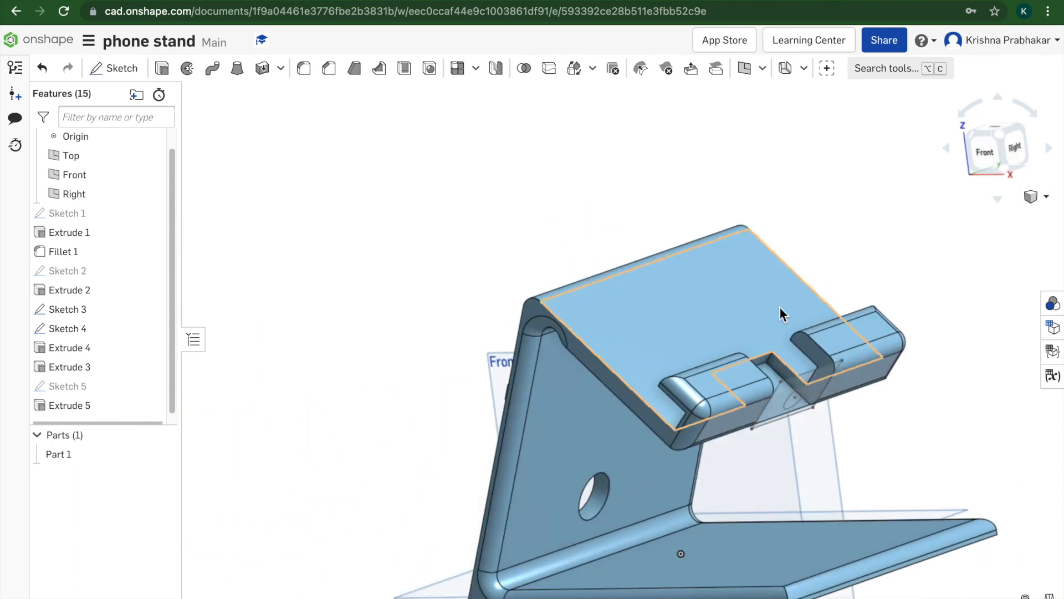
left_click(1022, 149)
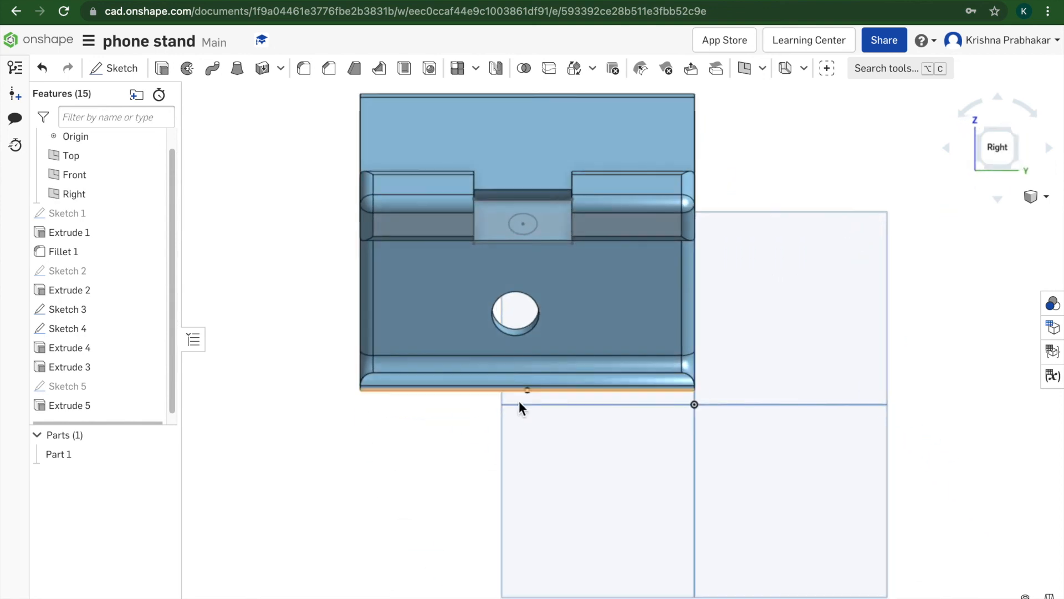
right_click_drag(819, 333, 763, 350)
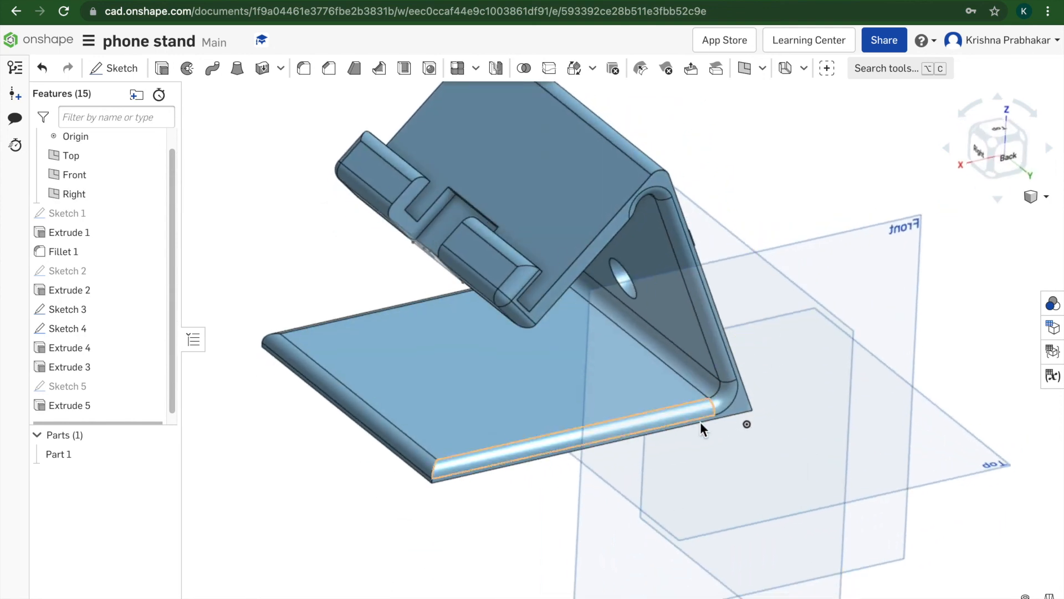
- Select all faces of the stand and change their appearance to the orange palette color
left_click_drag(721, 350, 219, 119)
right_click(538, 213)
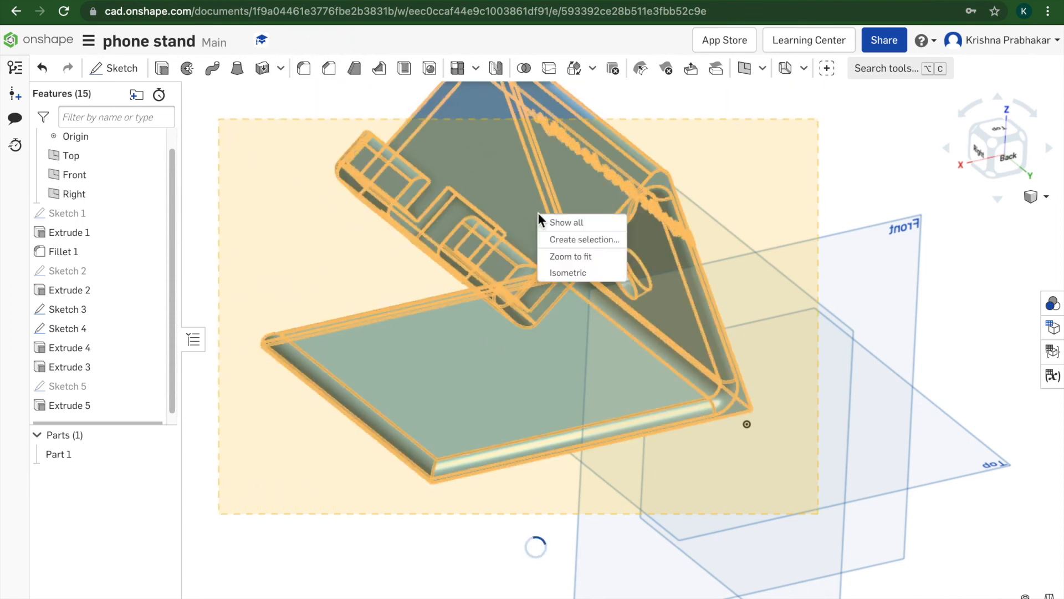
right_click(501, 200)
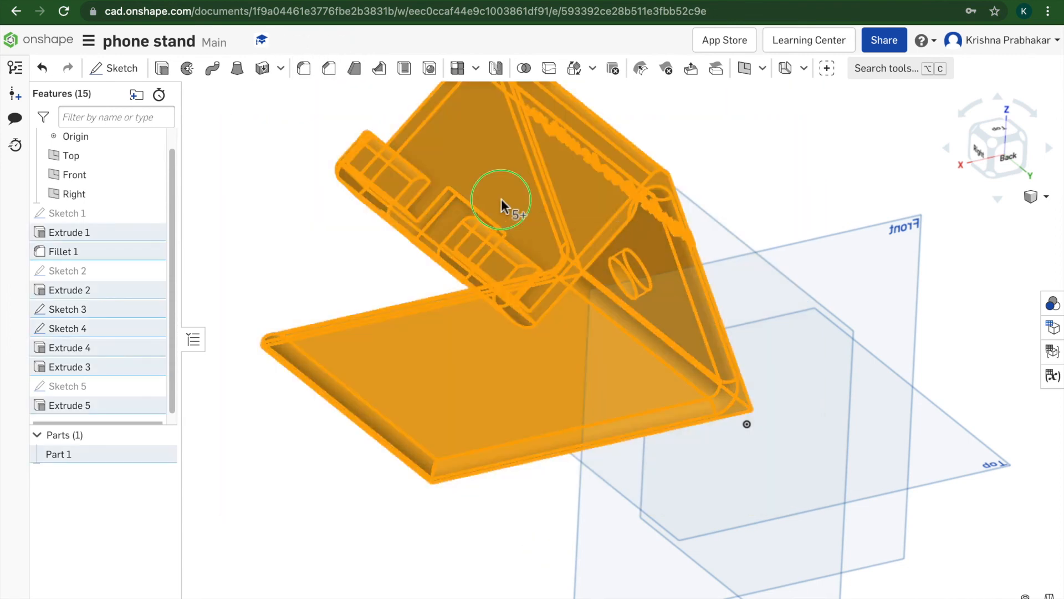
left_click(539, 531)
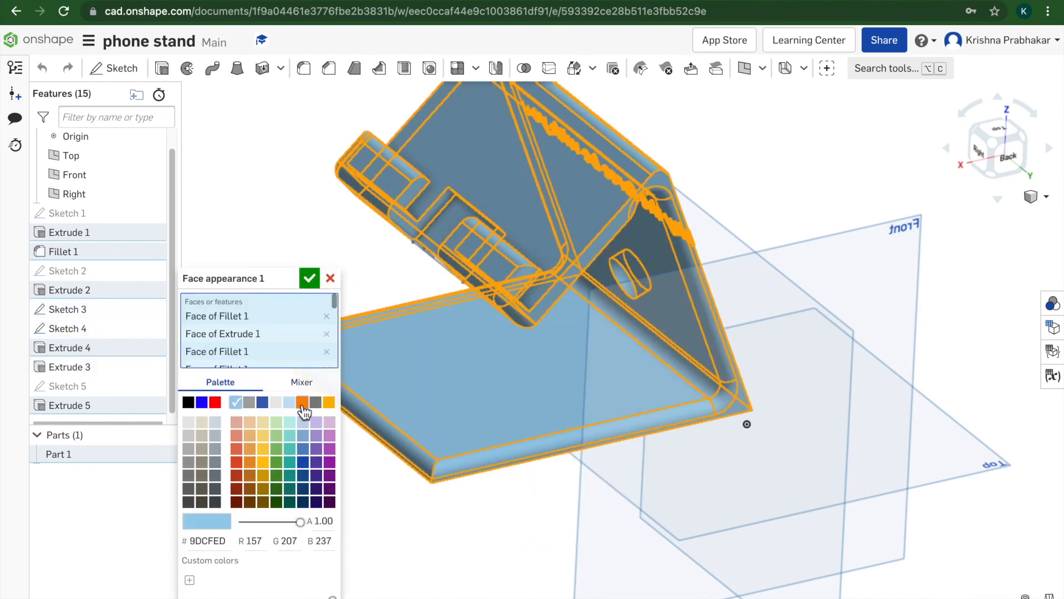
left_click(302, 403)
left_click(315, 279)
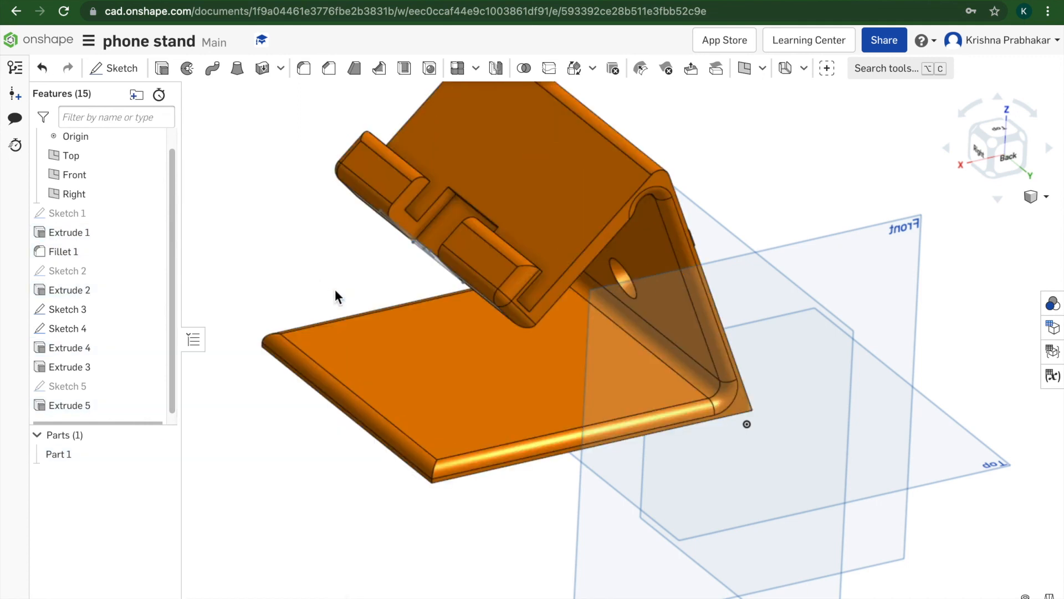
- Hide the origin, the Top, Front and Right planes, and Sketches 3 and 4
right_click_drag(573, 505, 491, 510)
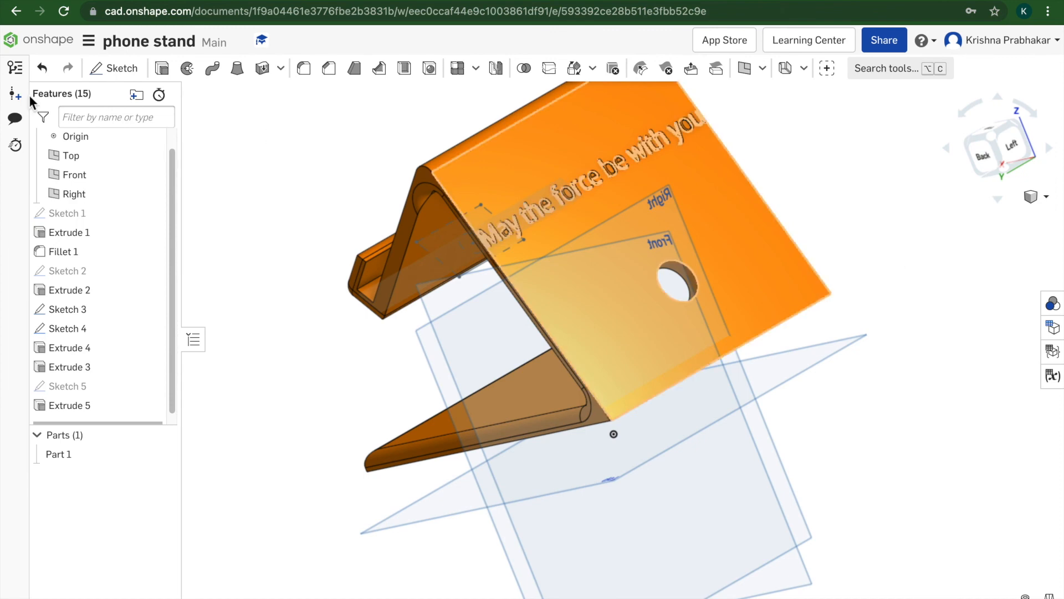
scroll(103, 246, "up", 1)
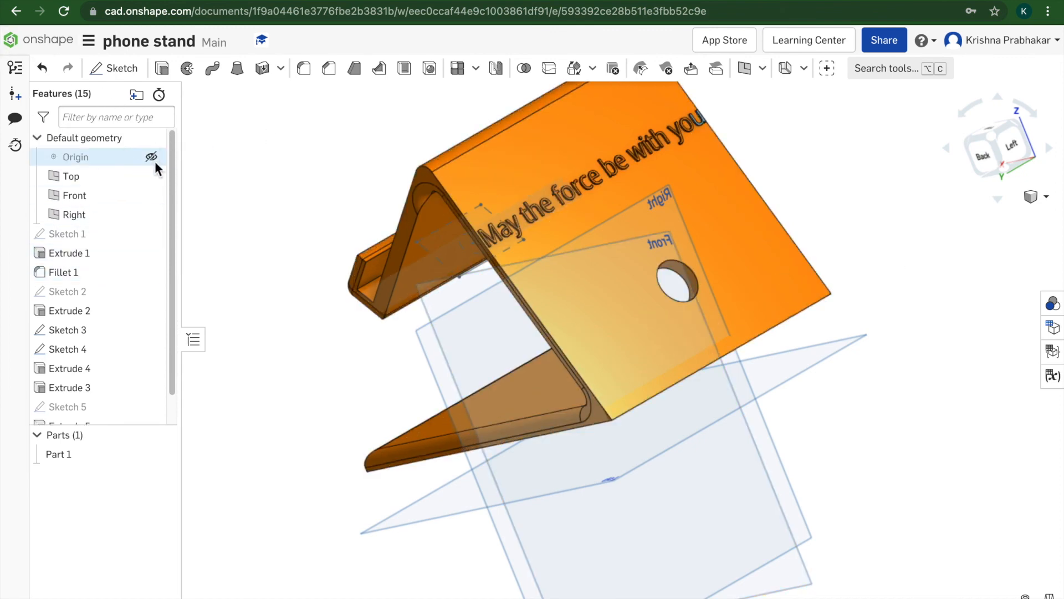
left_click(155, 163)
left_click(151, 179)
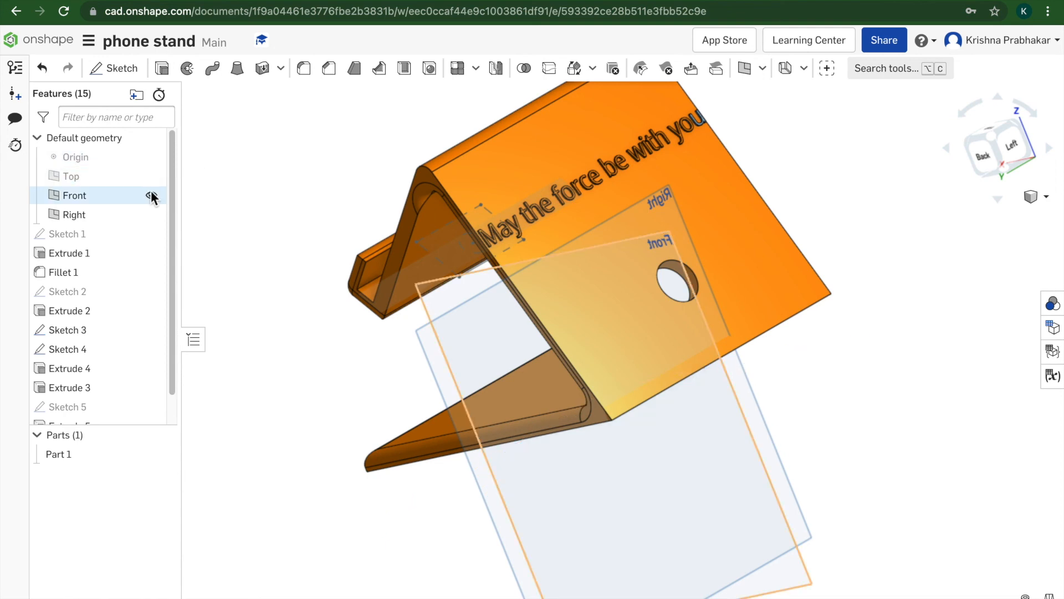
left_click(151, 194)
left_click(151, 214)
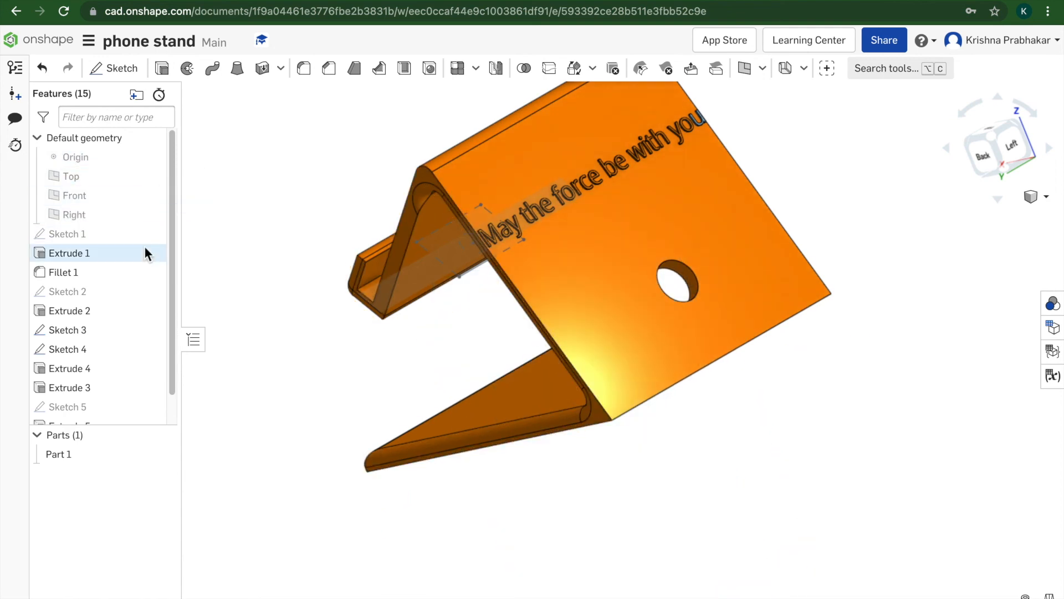
left_click(158, 248)
left_click(157, 250)
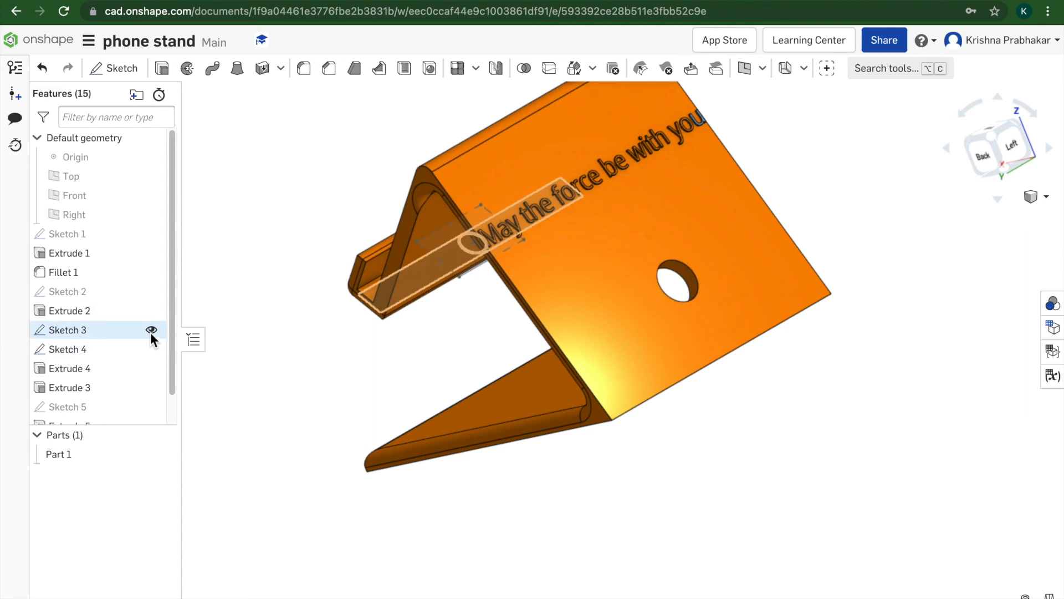
left_click(151, 349)
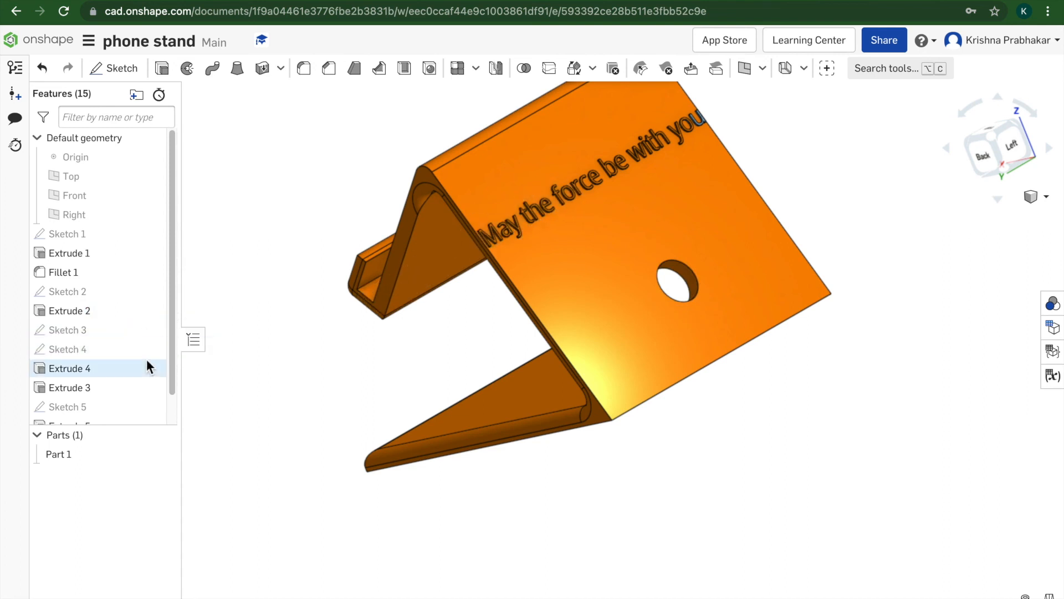
scroll(142, 377, "down", 2)
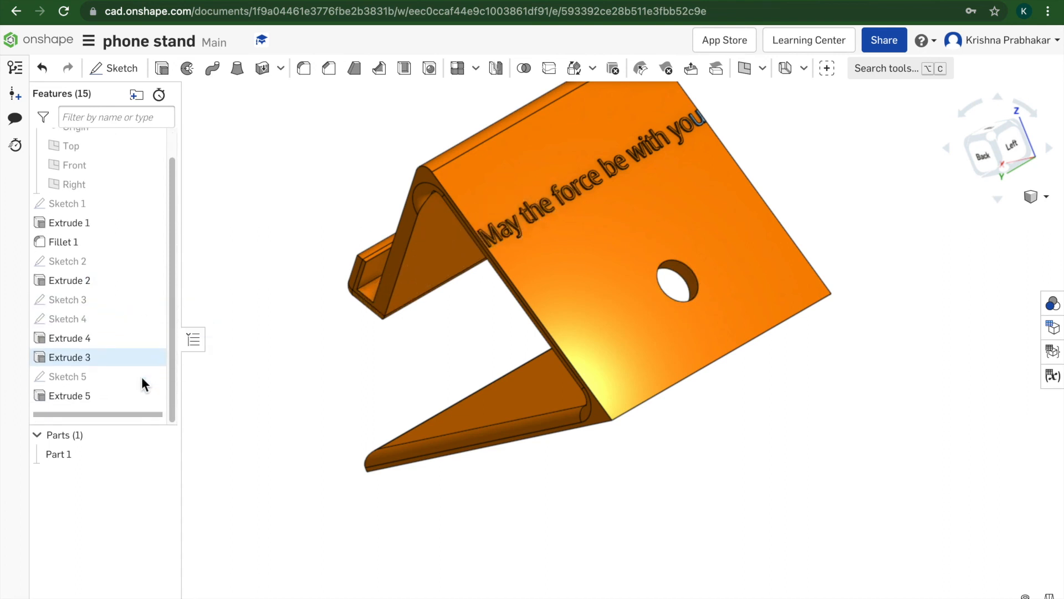
- Examine the finished orange stand from the back view and from angles showing its profile, raised text and clips
right_click_drag(363, 325, 443, 316)
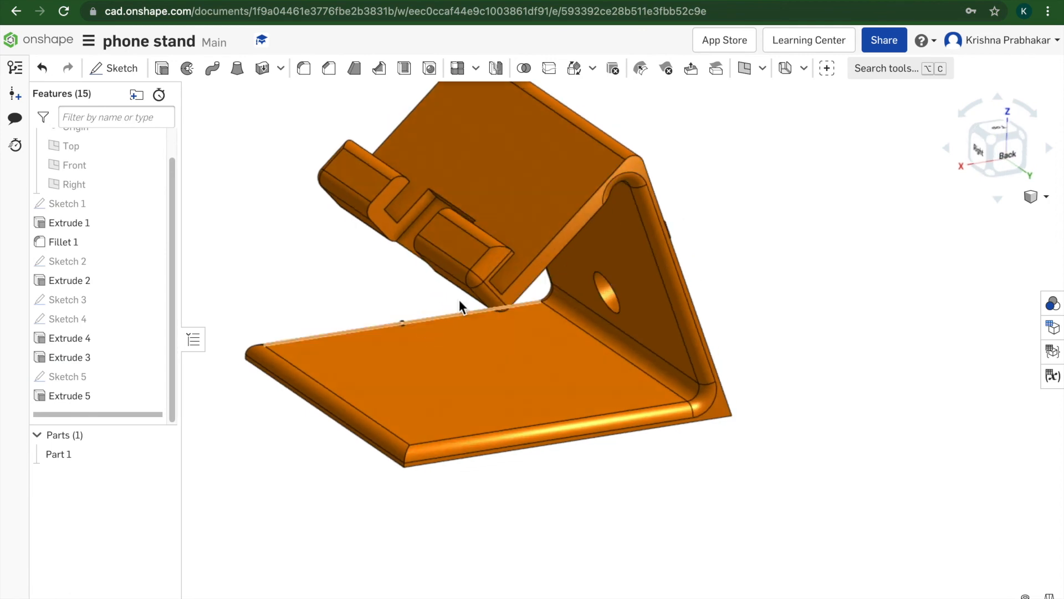
left_click(1002, 165)
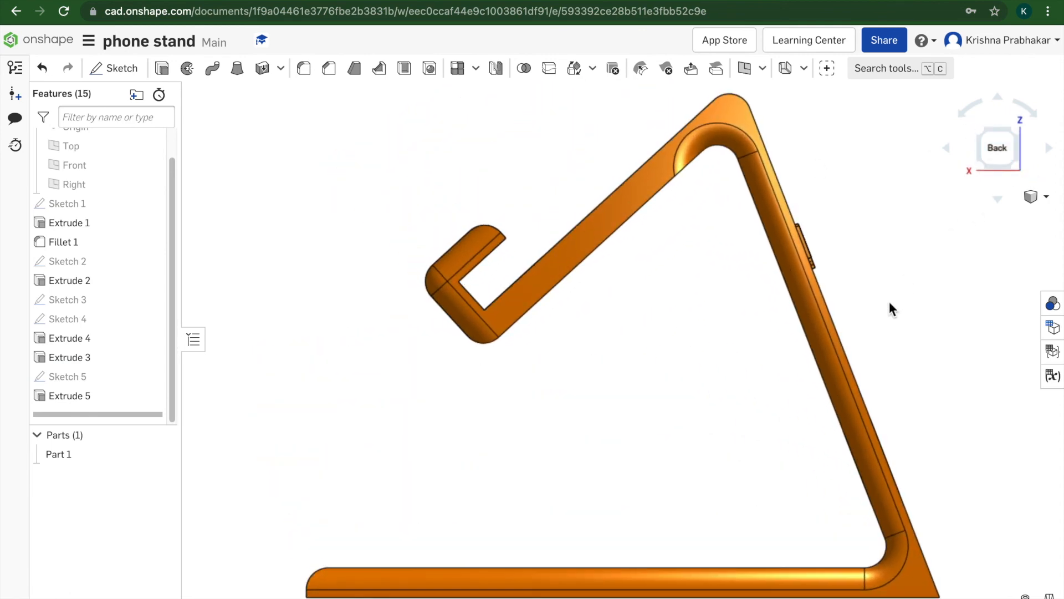
right_click_drag(876, 306, 814, 355)
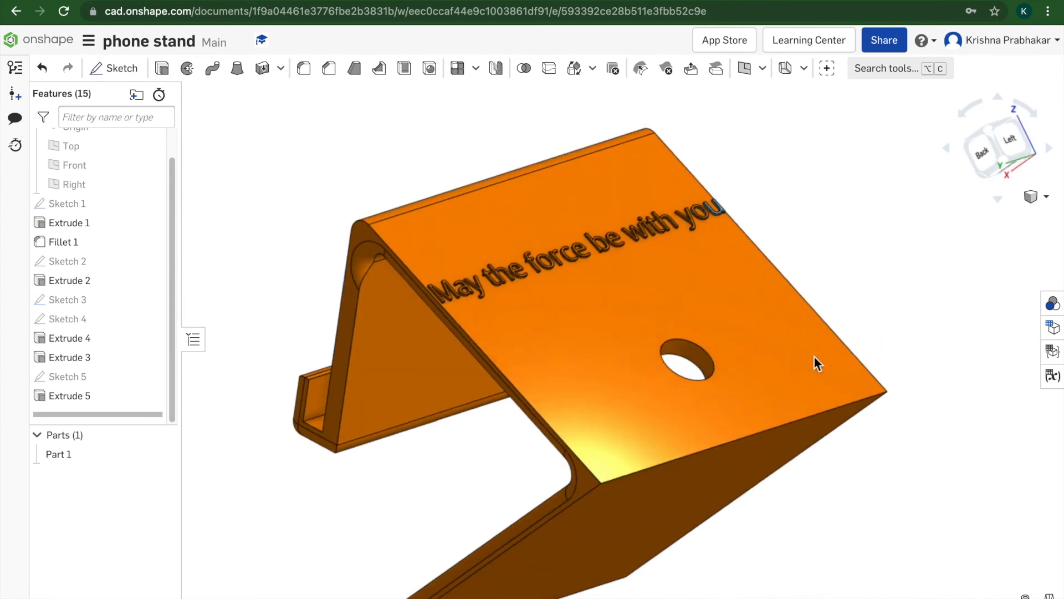
left_click(1013, 154)
right_click_drag(831, 308, 581, 321)
scroll(900, 314, "down", 3)
scroll(870, 328, "down", 1)
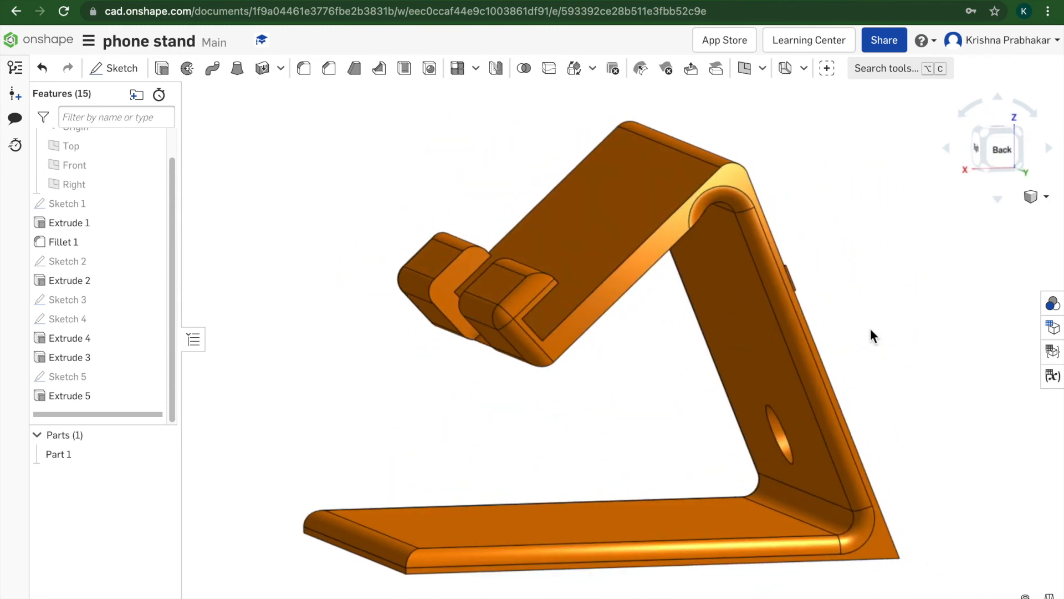